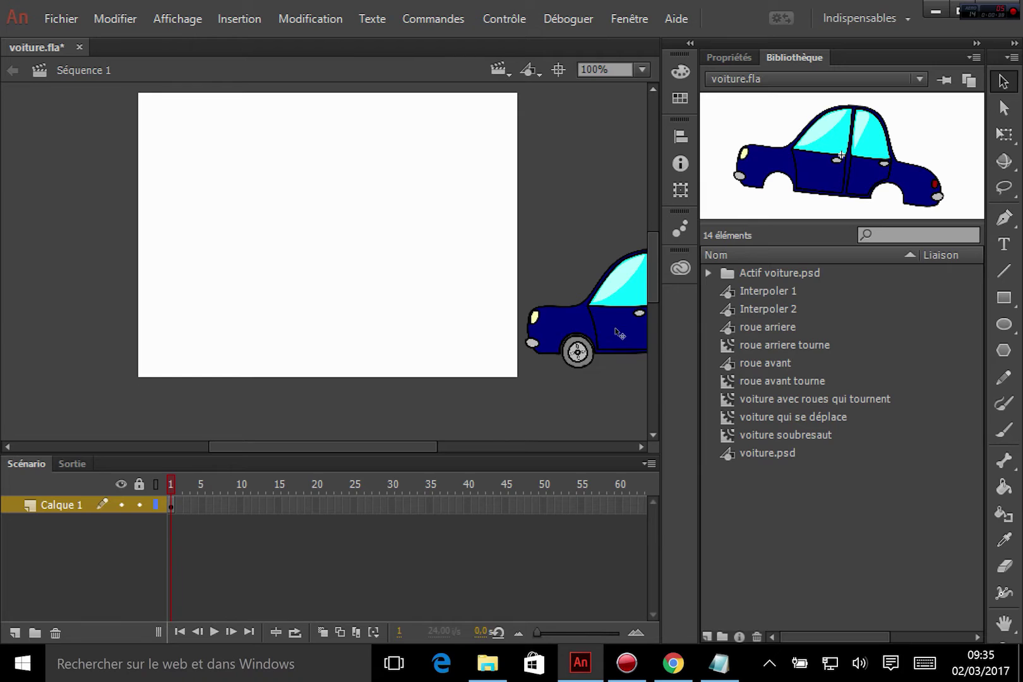
- Create a new Bouton-type symbol named bouton_controle_anim in the library root
left_click(239, 14)
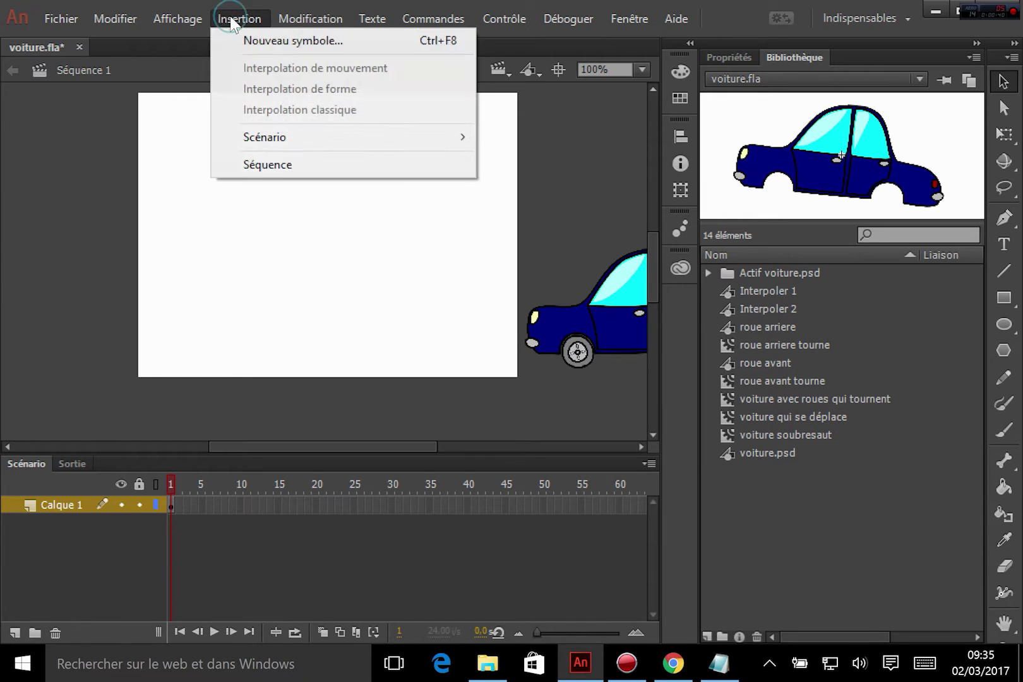
left_click(271, 46)
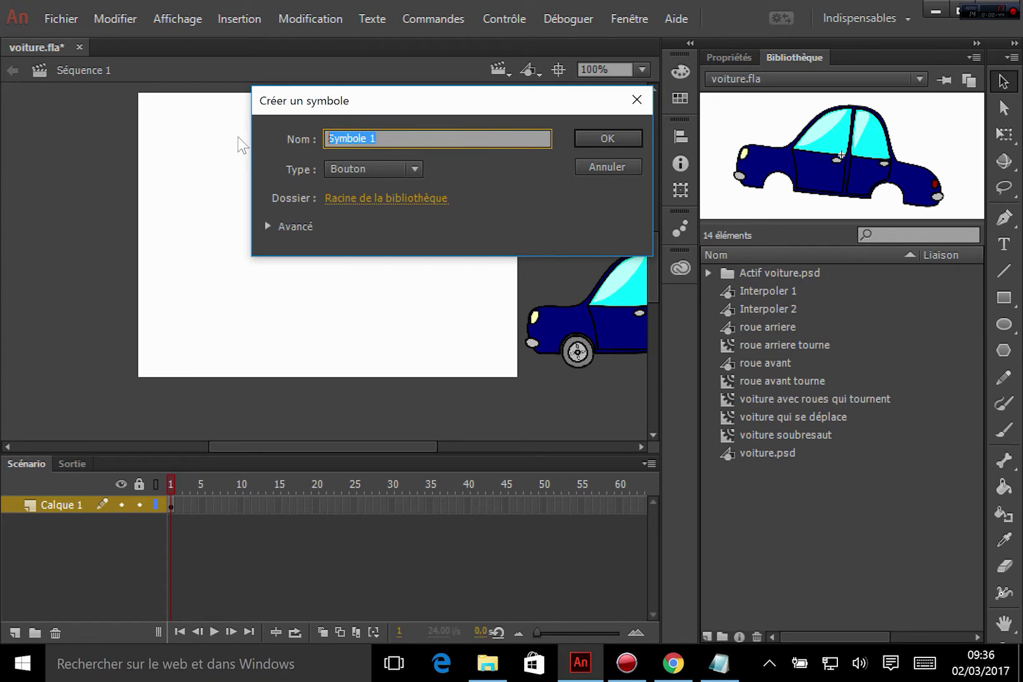
type("bouton")
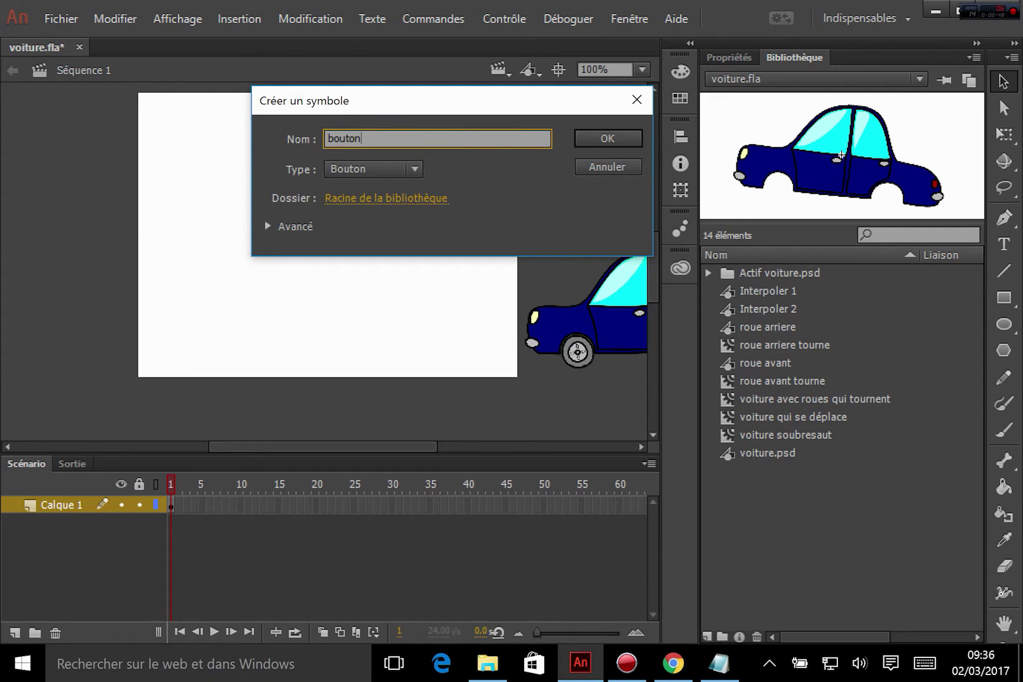
type("_controile_anim")
key("Left")
key("Left")
key("Left")
key("Left")
key("Left")
key("Left")
key("BackSpace")
key("Return")
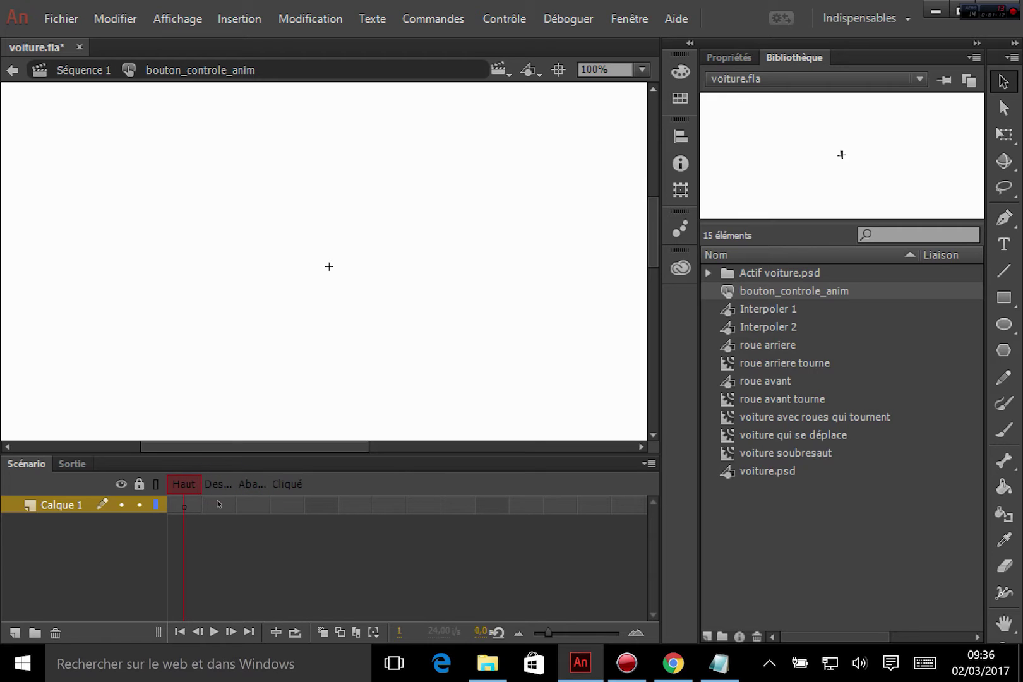
- Widen the layer name column of the timeline slightly beside the button's state frames
left_click(186, 507)
left_click(214, 504)
left_click_drag(697, 482, 799, 476)
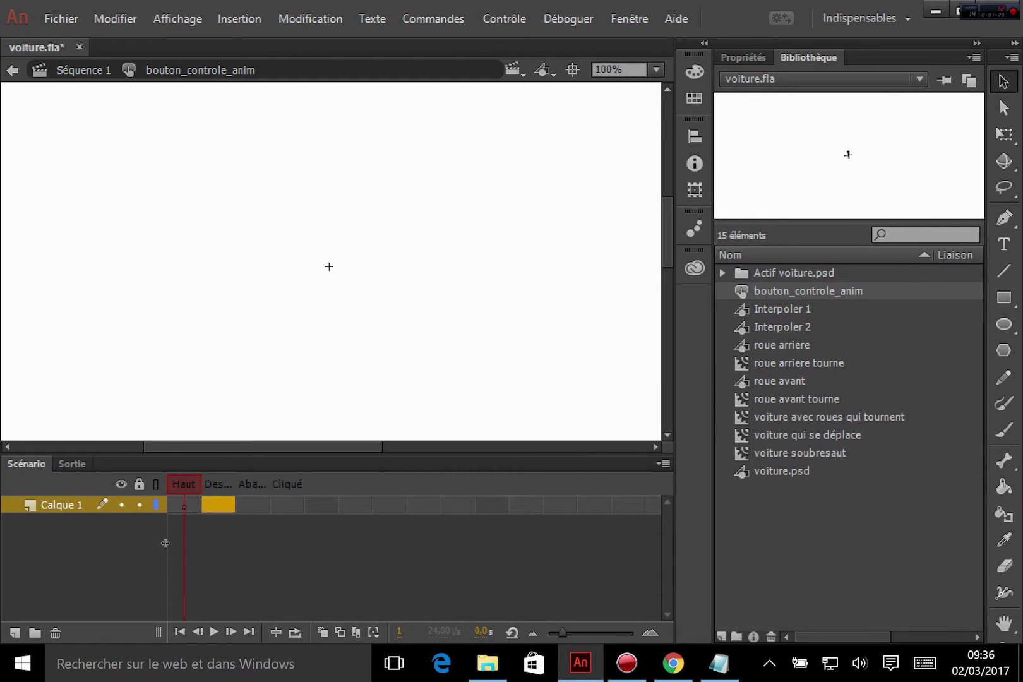
left_click_drag(161, 540, 189, 505)
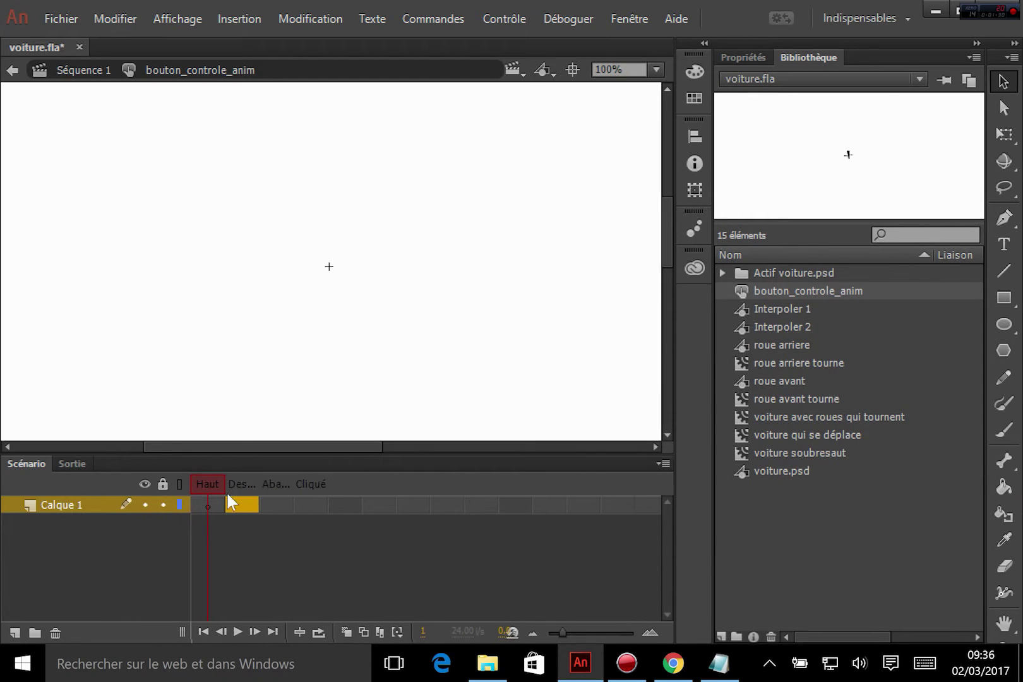
left_click(241, 485)
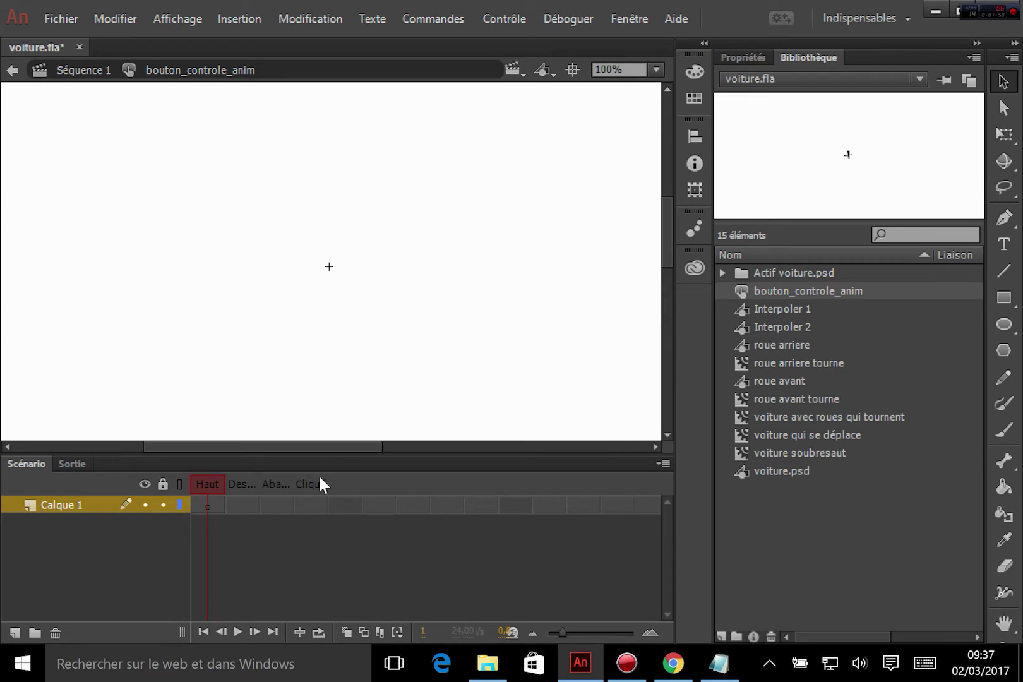
- Draw a green rectangle without stroke, about 99 by 34 px with a corner radius of 5, in the Haut state
left_click(1003, 297)
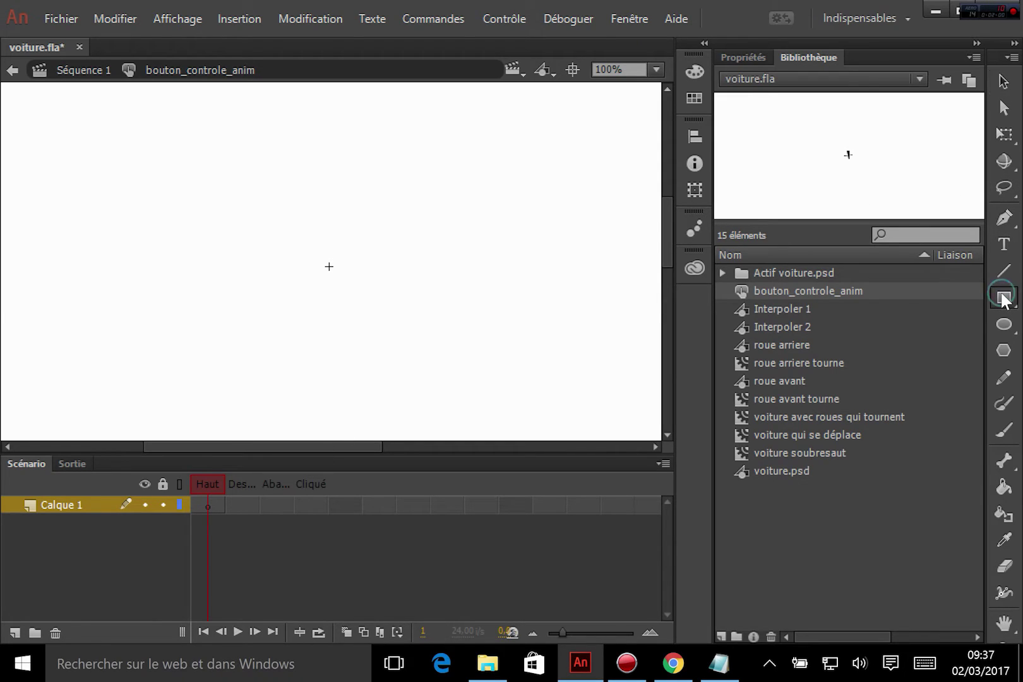
left_click(1004, 297)
left_click(752, 56)
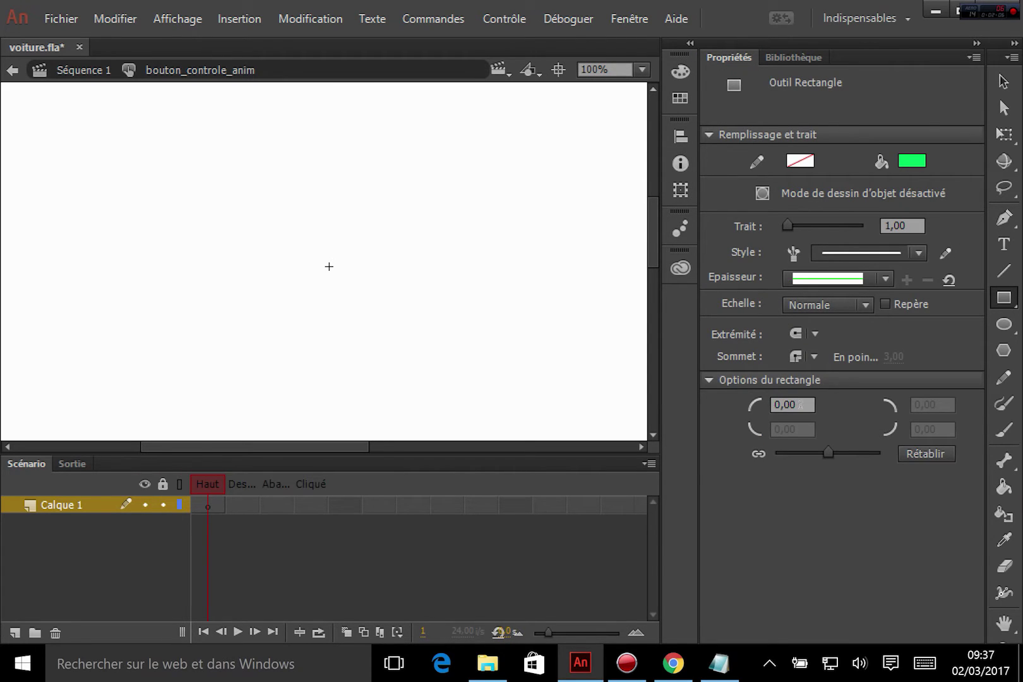
left_click(797, 405)
type("5")
left_click_drag(312, 264, 406, 297)
- Move the rectangle so its upper-left corner sits on the registration point at X 0, Y 0
left_click(1003, 82)
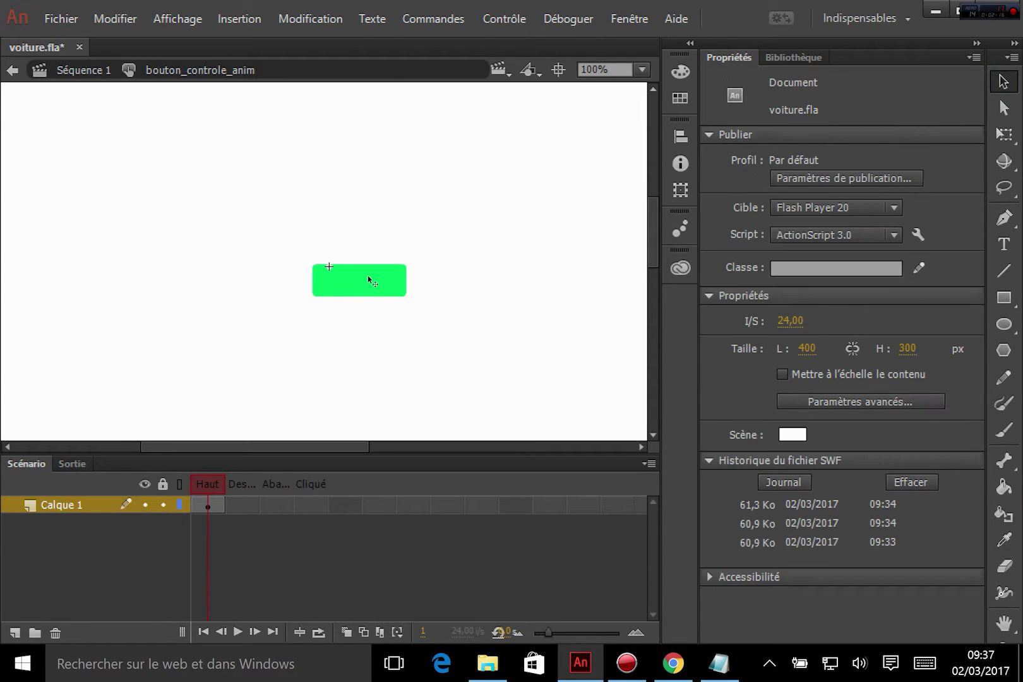
left_click(368, 274)
mouse_move(381, 283)
left_mouse_down()
mouse_move(358, 264)
mouse_move(393, 291)
left_mouse_up()
left_click(420, 374)
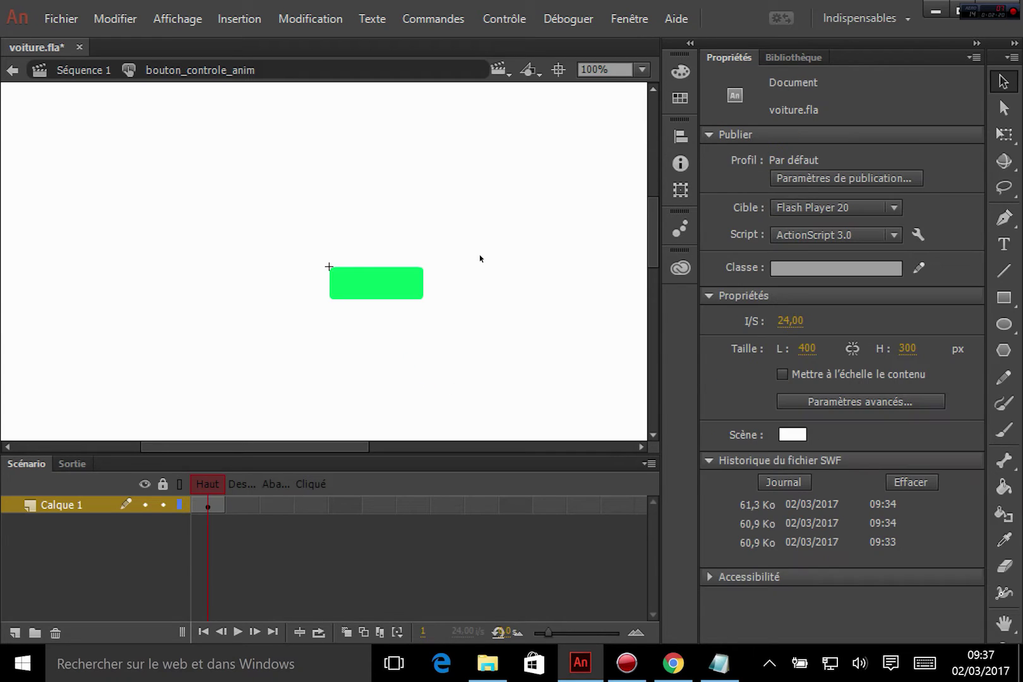
- Change the rectangle's fill to a linear gradient (Dégradé linéaire) starting with dark green 005D02
left_click(385, 291)
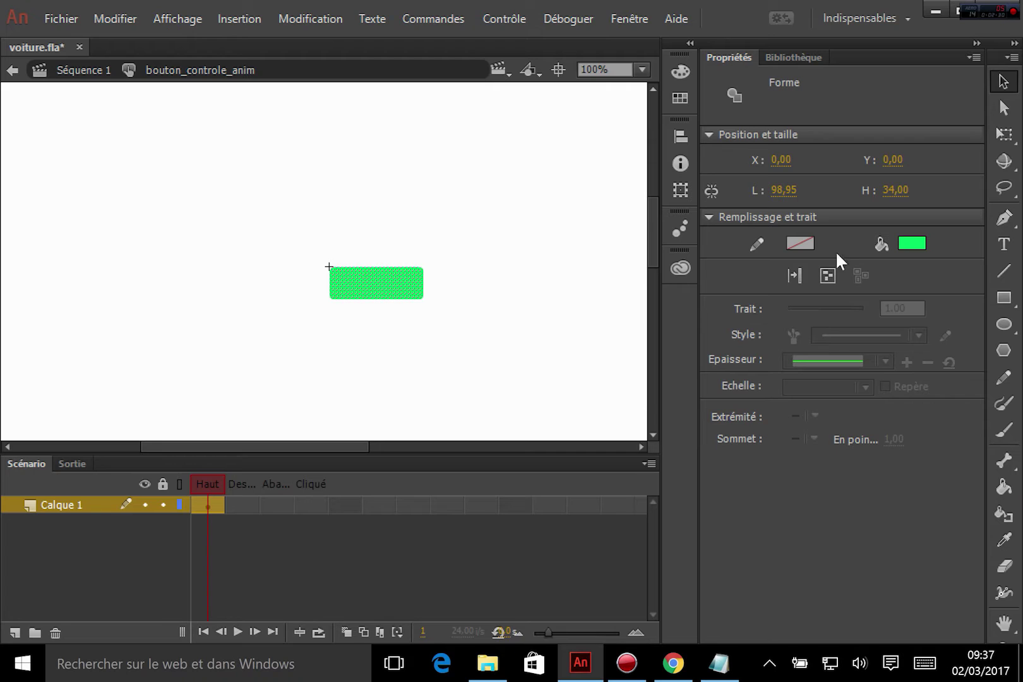
left_click(680, 98)
left_click(680, 71)
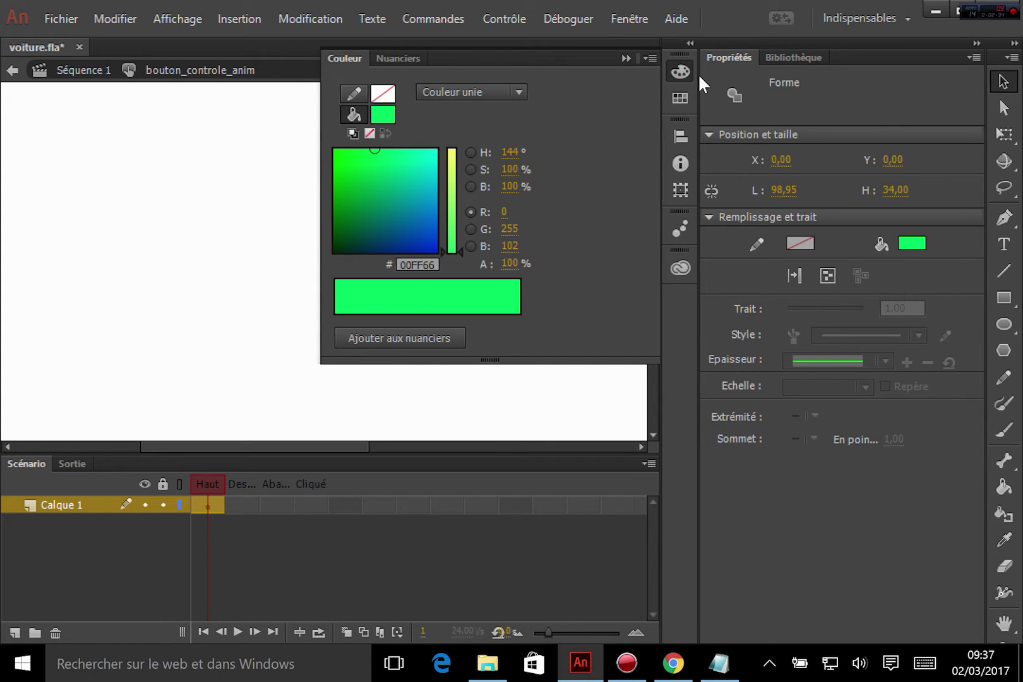
left_click(473, 92)
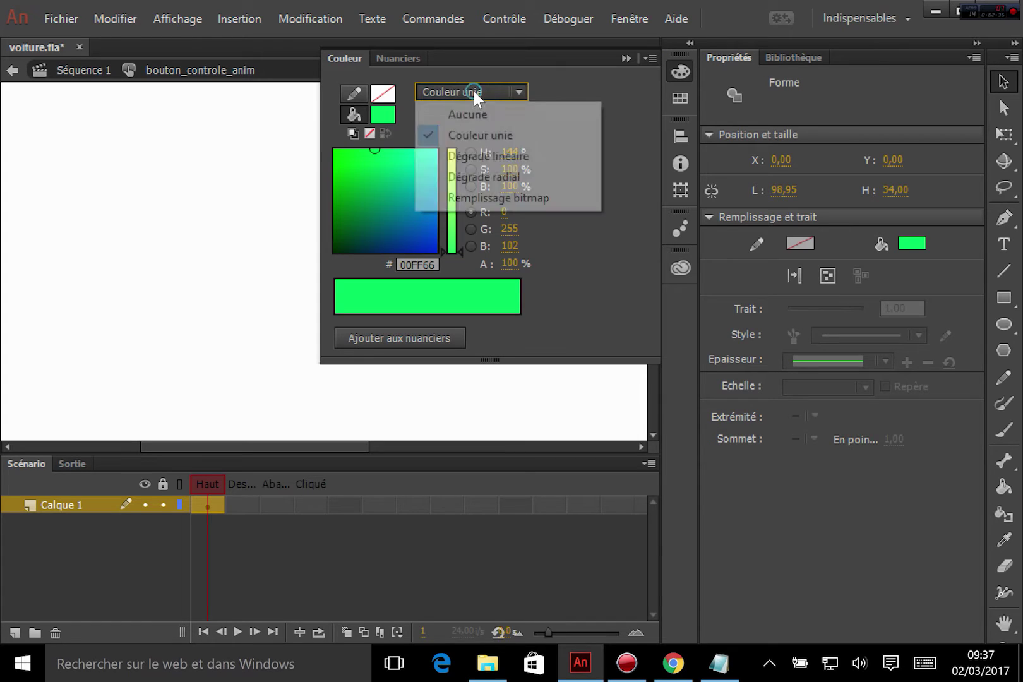
left_click(514, 158)
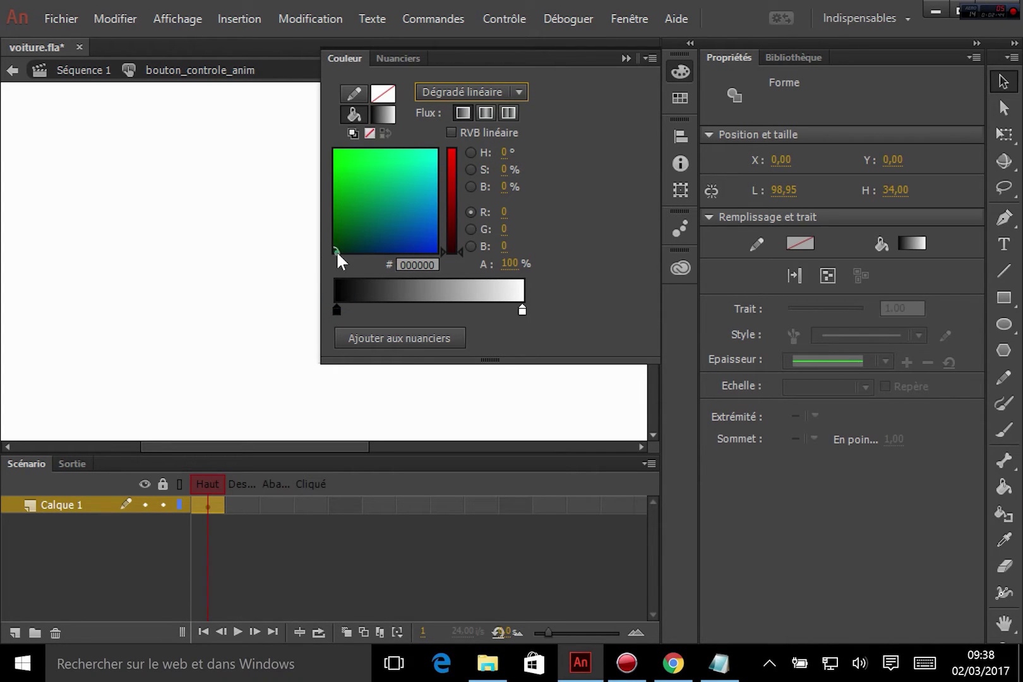
left_click_drag(336, 250, 336, 214)
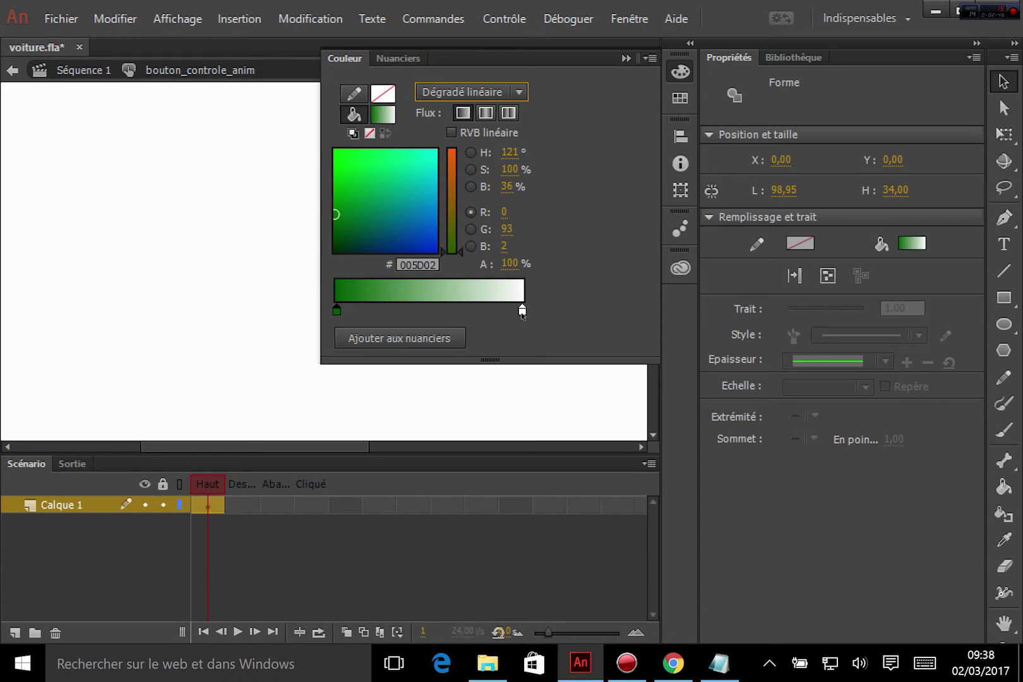
- Set the gradient's white end colour to light green 64BF00
left_click(522, 311)
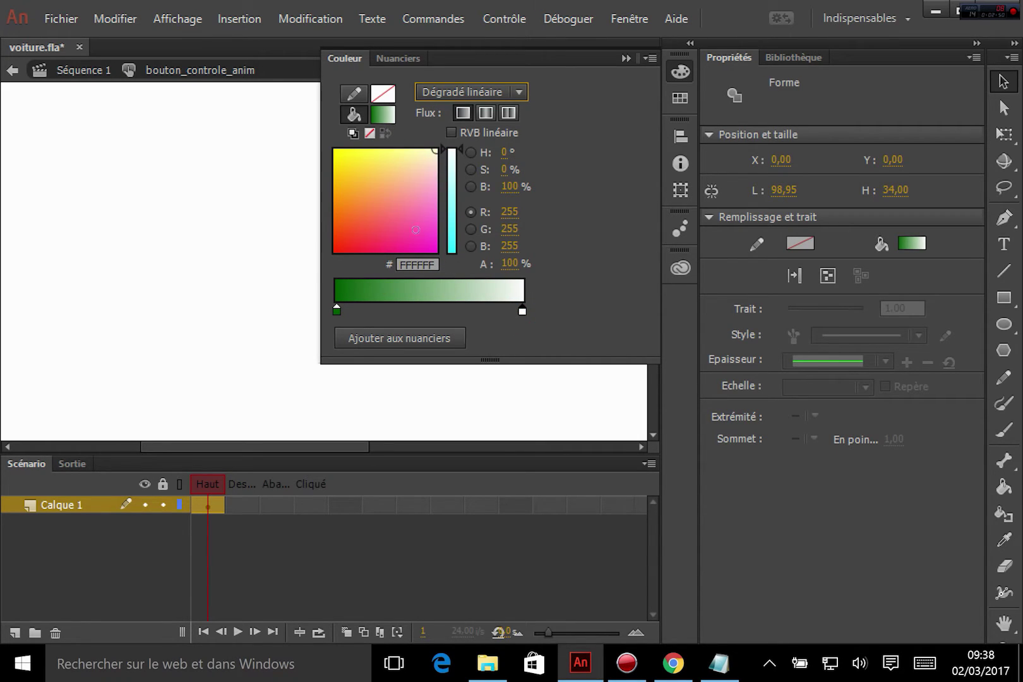
left_click(335, 183)
mouse_move(452, 196)
left_mouse_down()
mouse_move(450, 220)
mouse_move(451, 211)
left_mouse_up()
left_click_drag(349, 189, 328, 174)
left_click(679, 71)
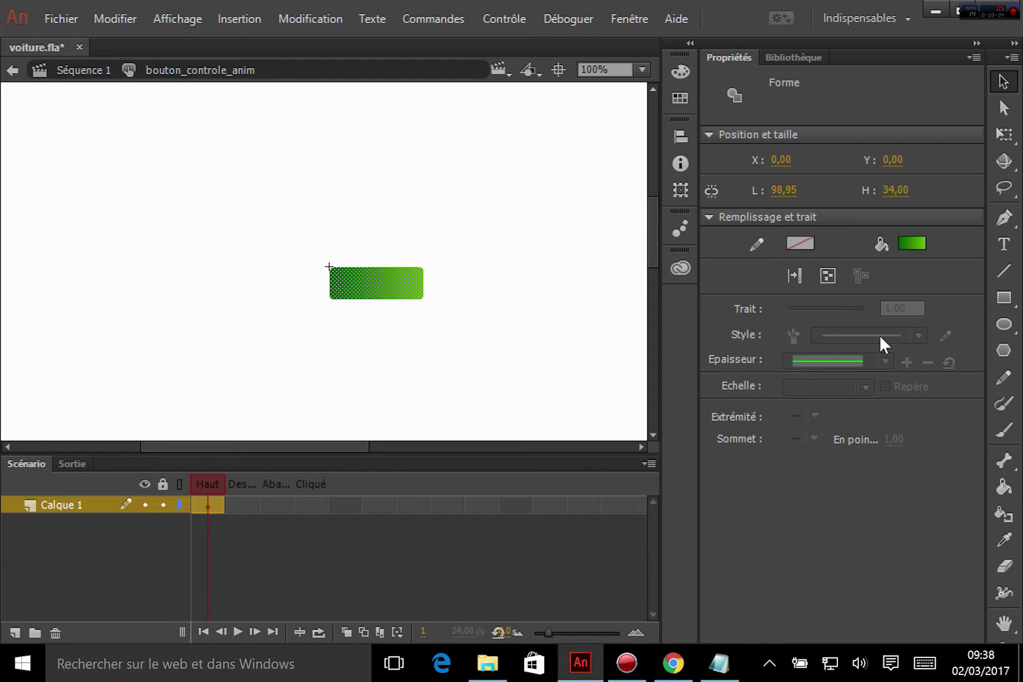
left_click(680, 69)
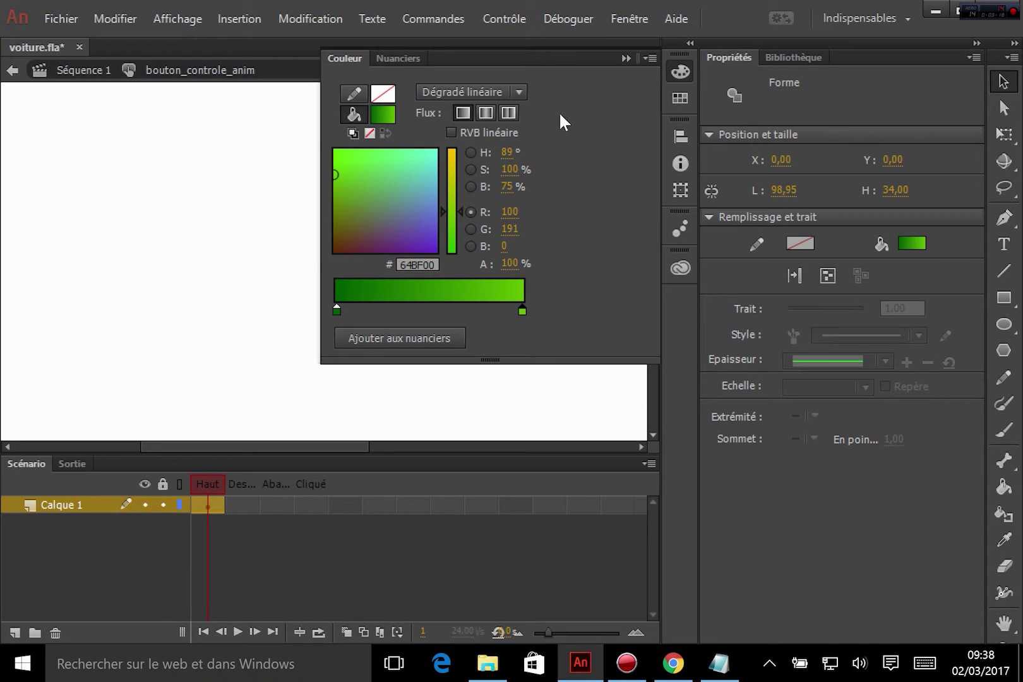
left_click(668, 62)
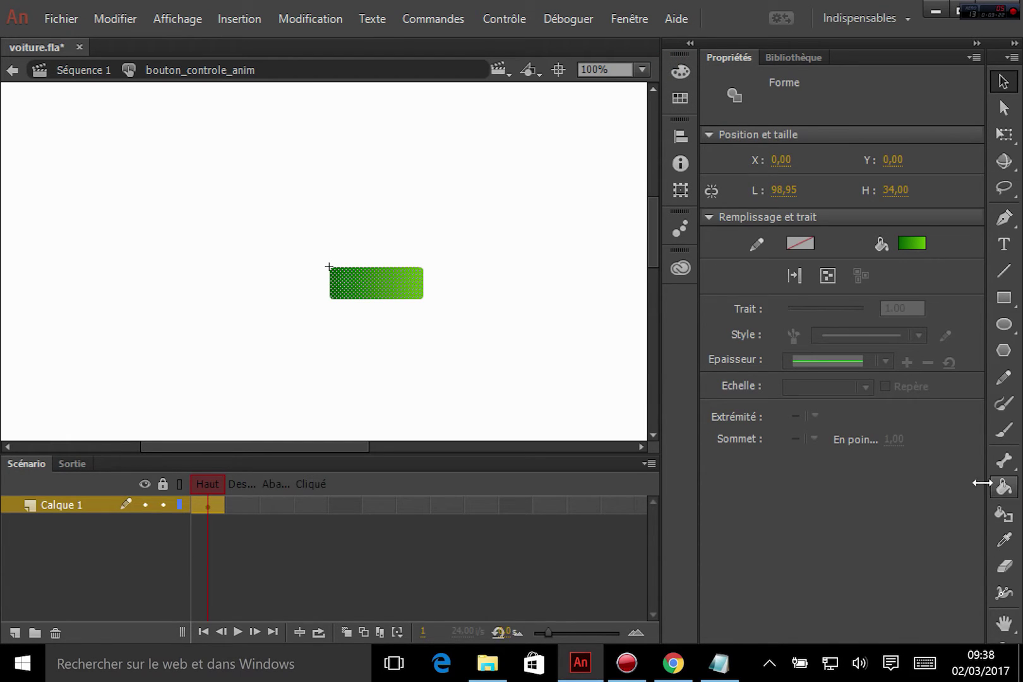
- Rotate the rectangle's gradient a quarter turn with the gradient transform tool so the light green runs along its upper edge
left_click_drag(982, 482, 885, 501)
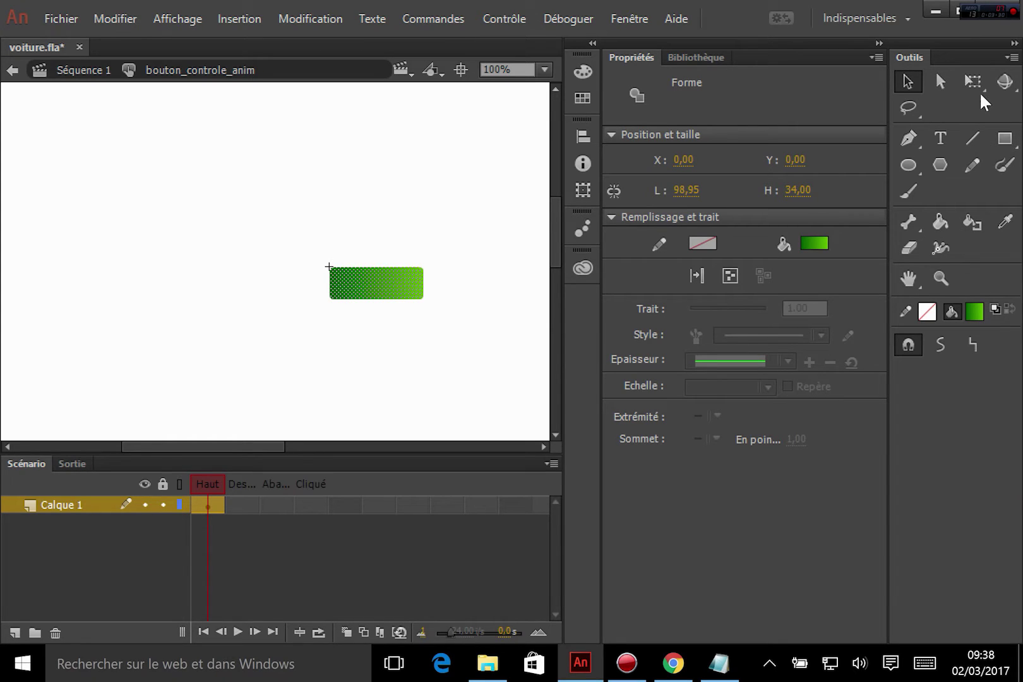
left_click(910, 110)
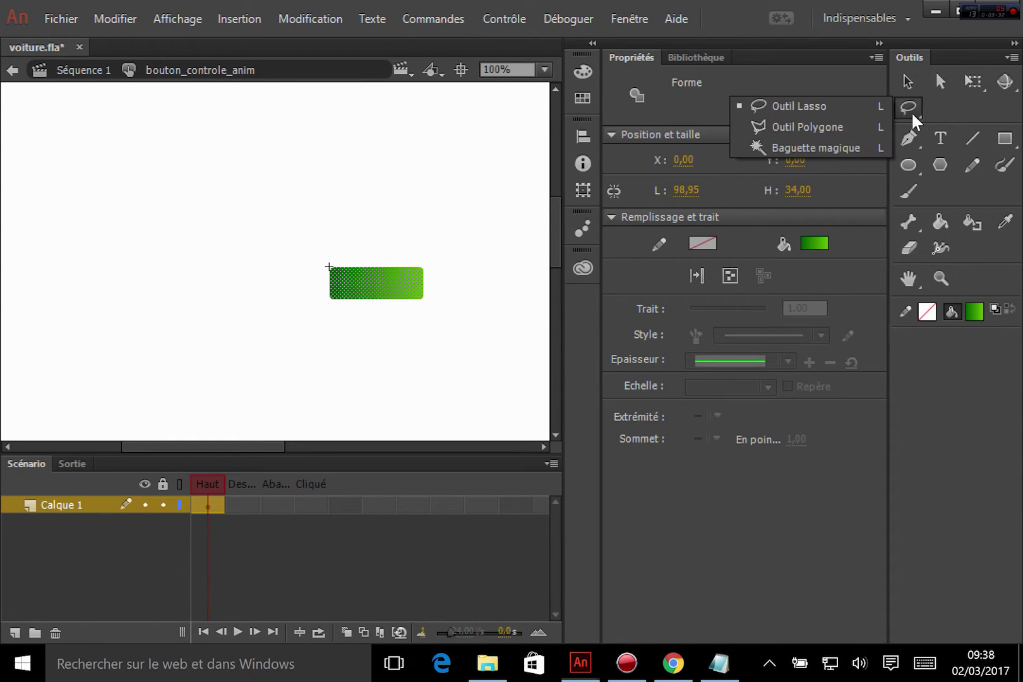
left_click(972, 82)
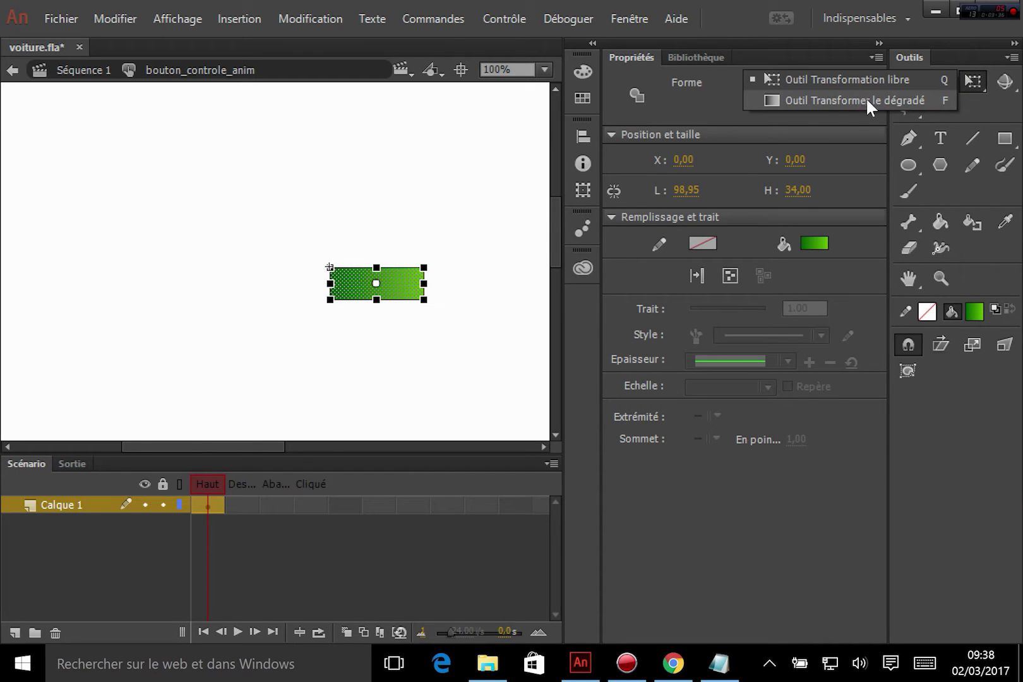
left_click(885, 100)
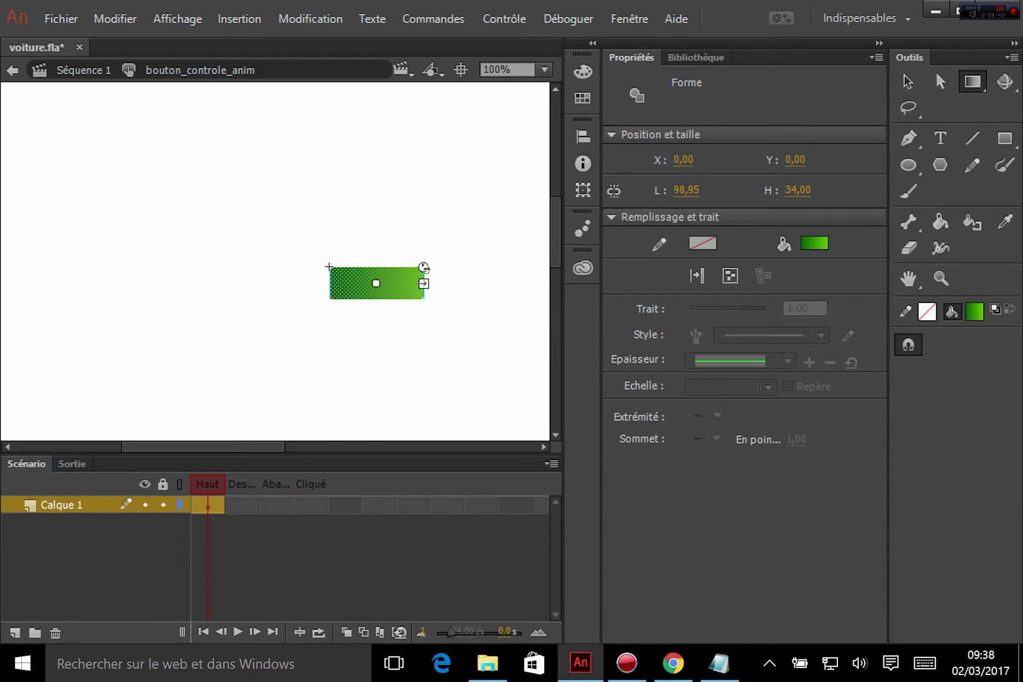
left_click_drag(424, 267, 376, 268)
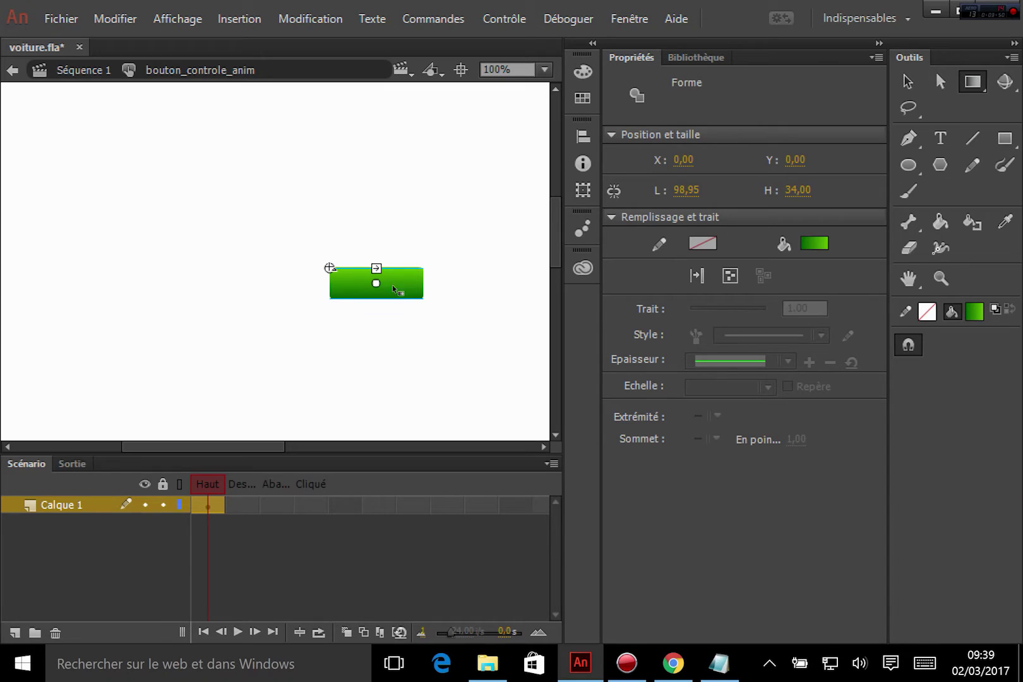
left_click(907, 82)
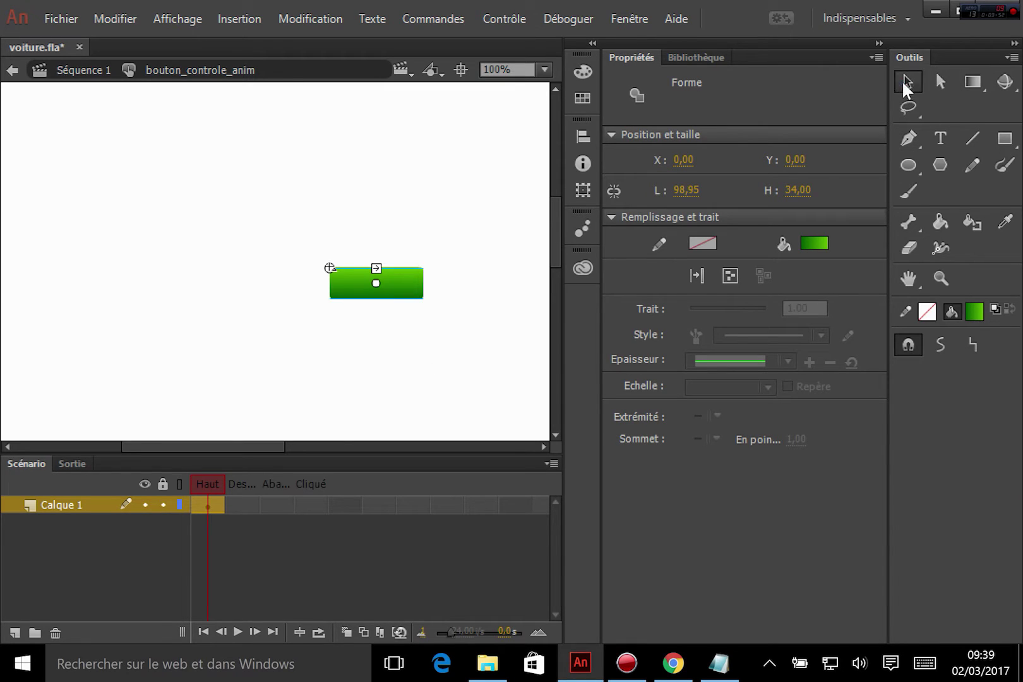
left_click(404, 379)
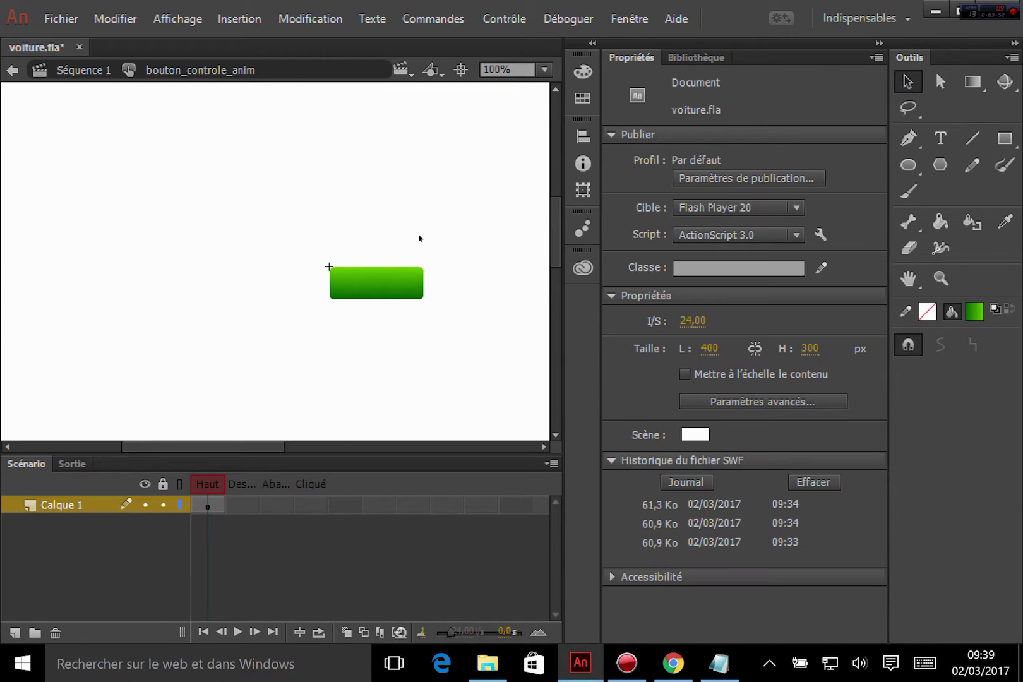
left_click(399, 287)
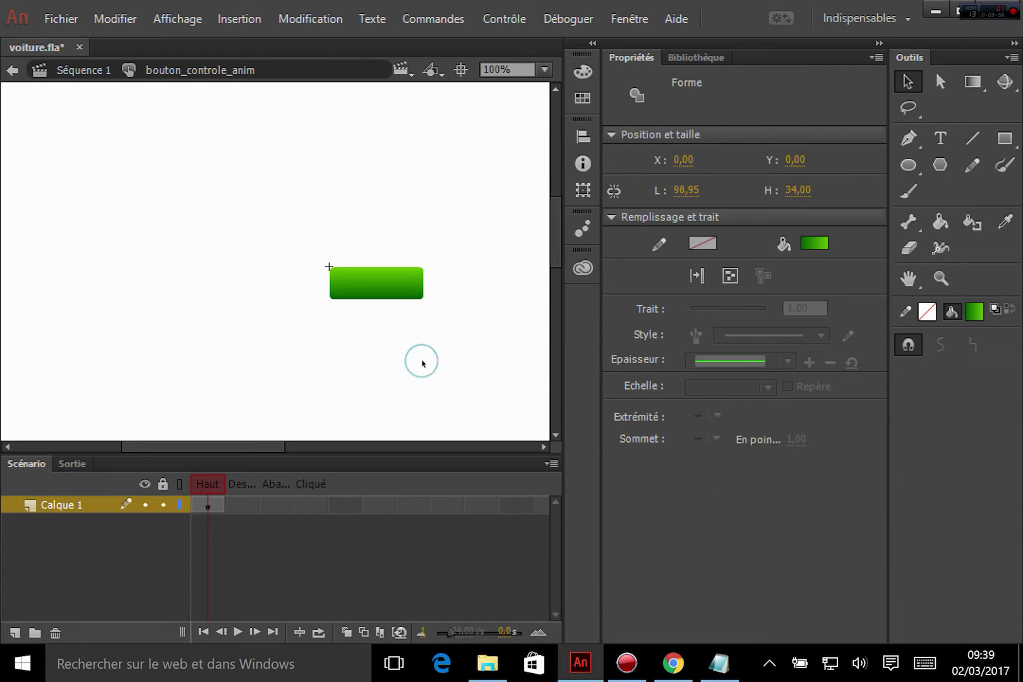
left_click(423, 360)
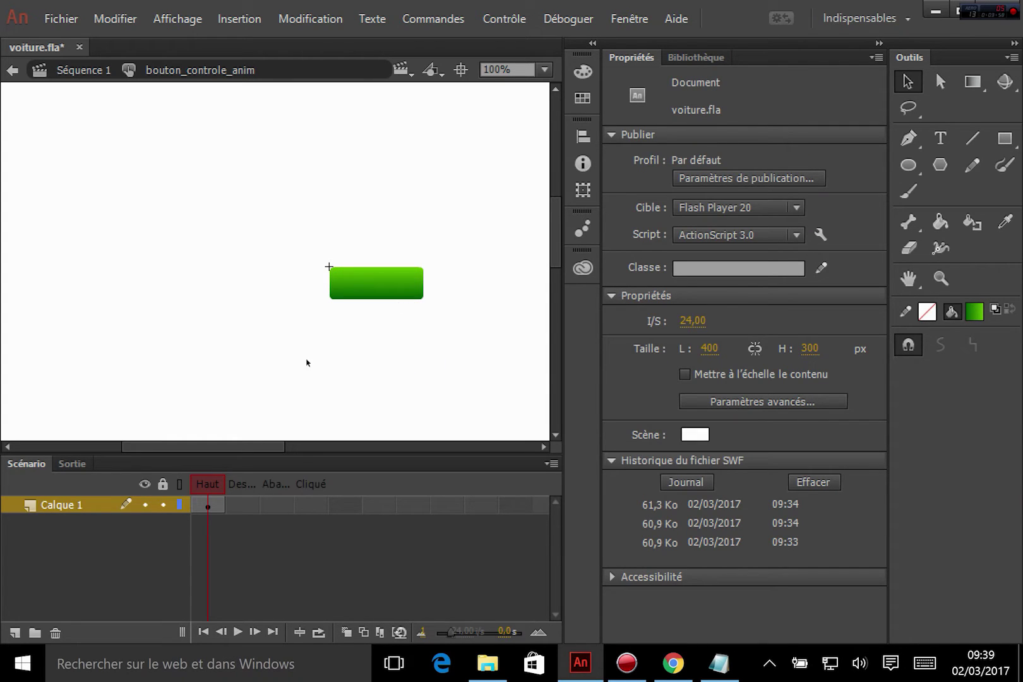
- Add a second layer and paste a copy of the rectangle on it, aligned exactly over the original
left_click(14, 632)
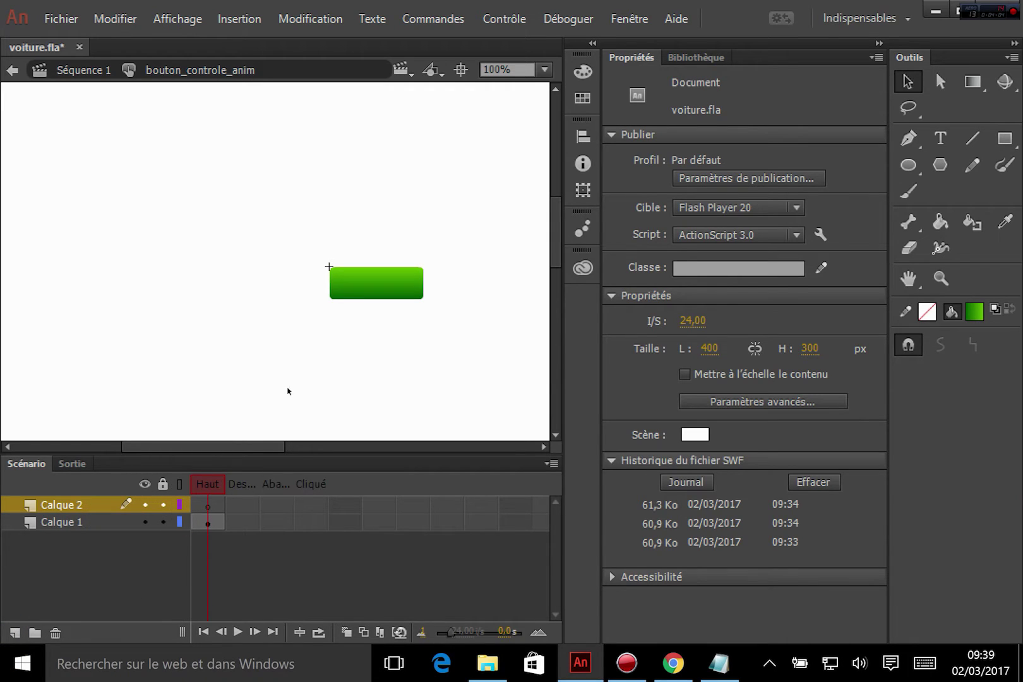
left_click(215, 521)
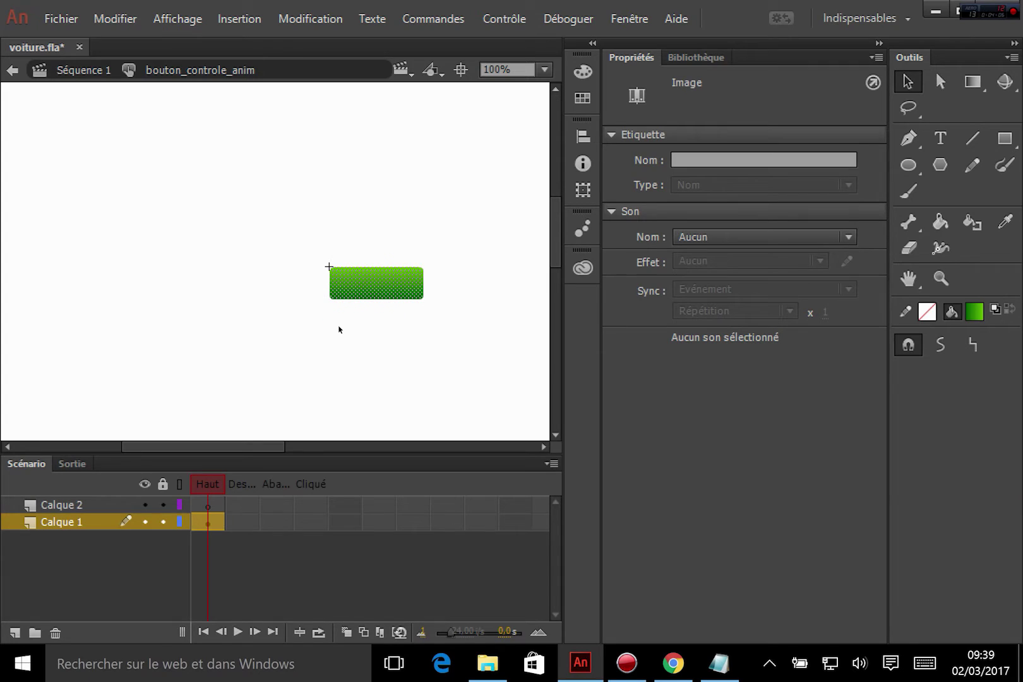
left_click(211, 499)
key("ctrl+v")
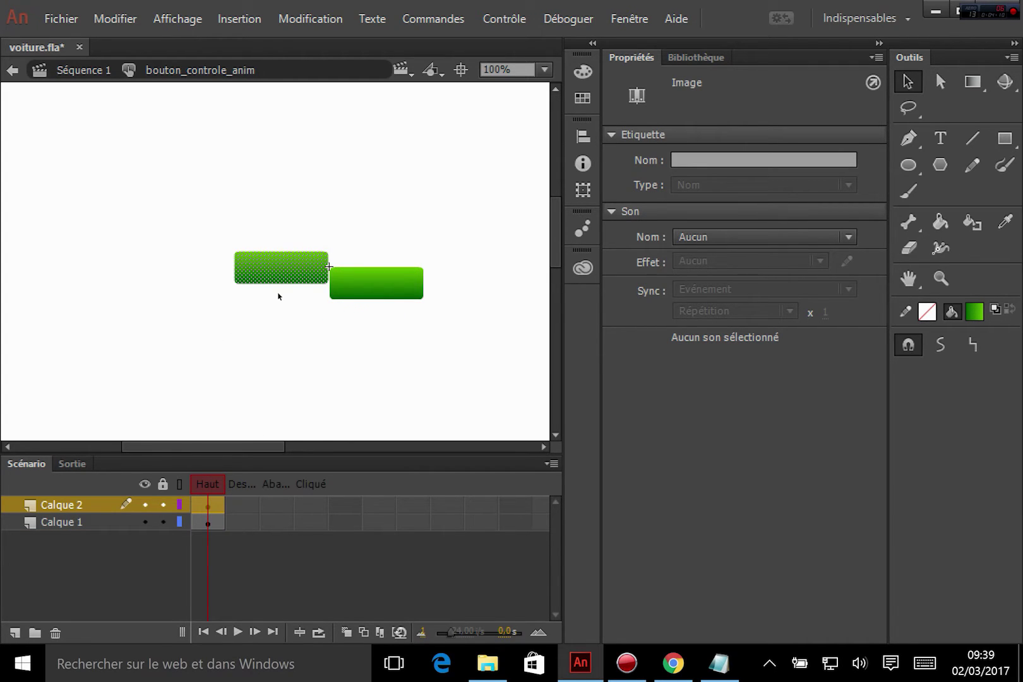
left_click_drag(281, 267, 375, 280)
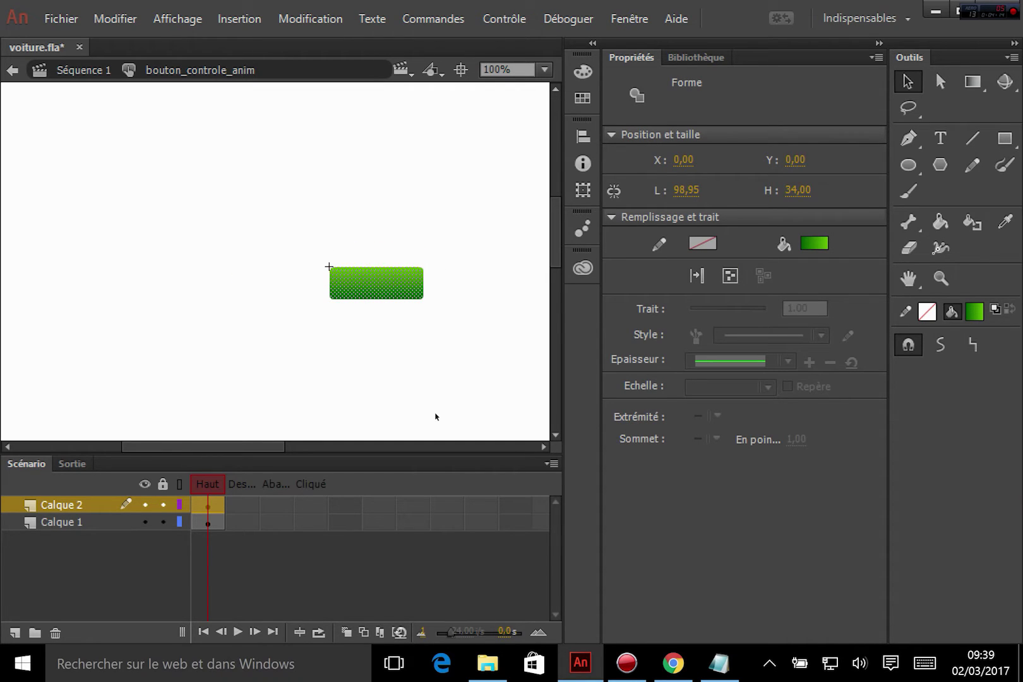
- Nudge the rectangle copy on Calque 2 slightly upward so the original shows along its lower edge
key("Up")
key("Up")
key("Up")
left_click(420, 386)
- Change the fill of the original rectangle on Calque 1 from the green gradient to solid black
left_click(206, 522)
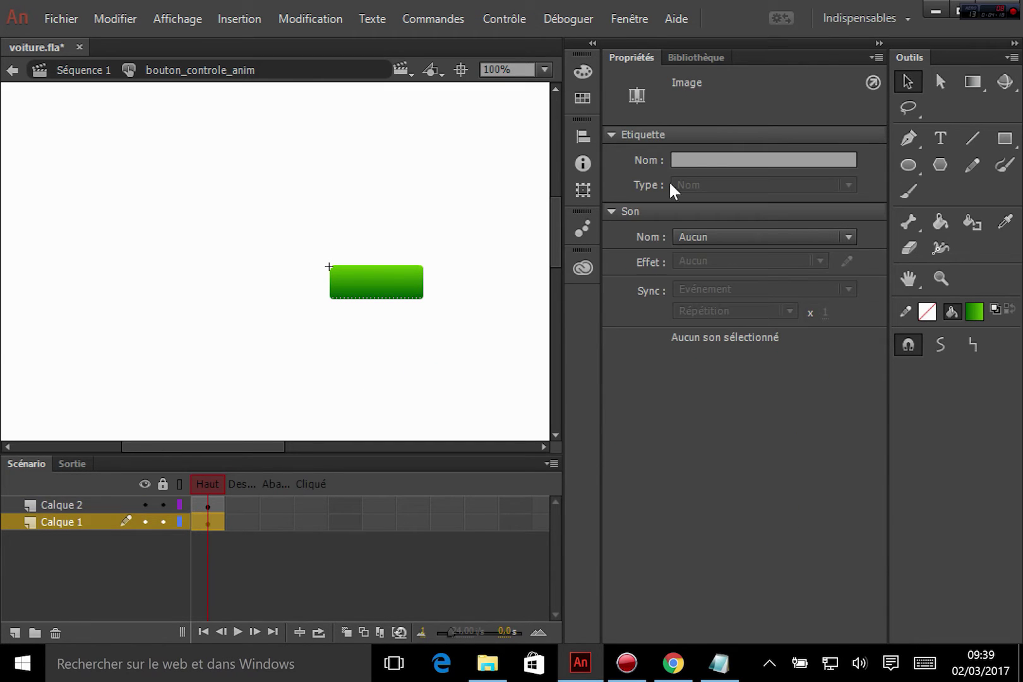
left_click(974, 311)
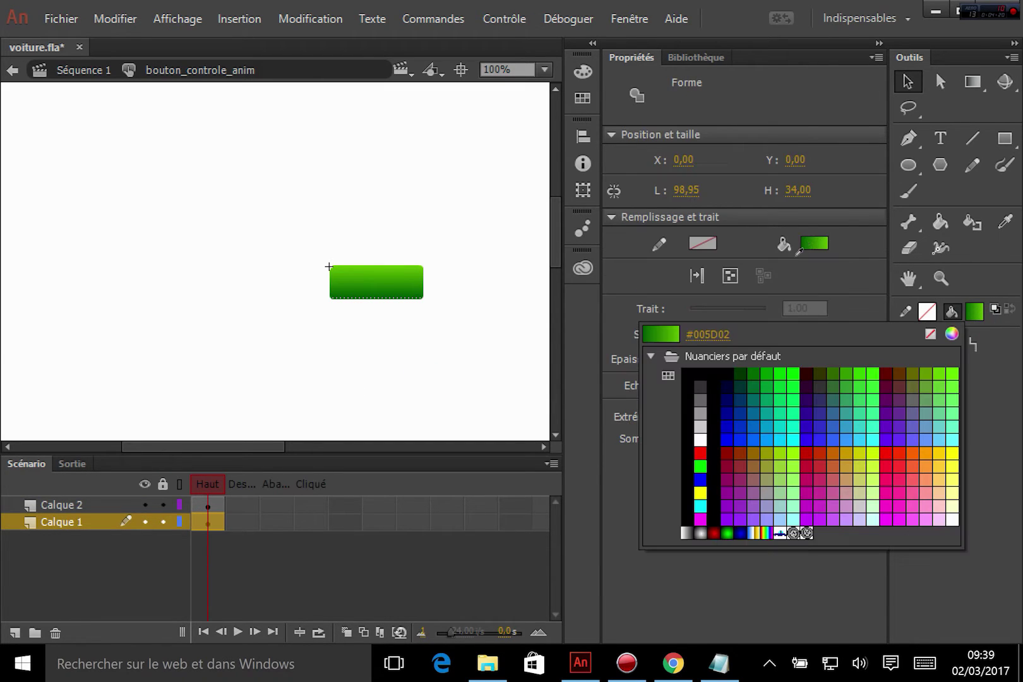
left_click(690, 368)
left_click(450, 350)
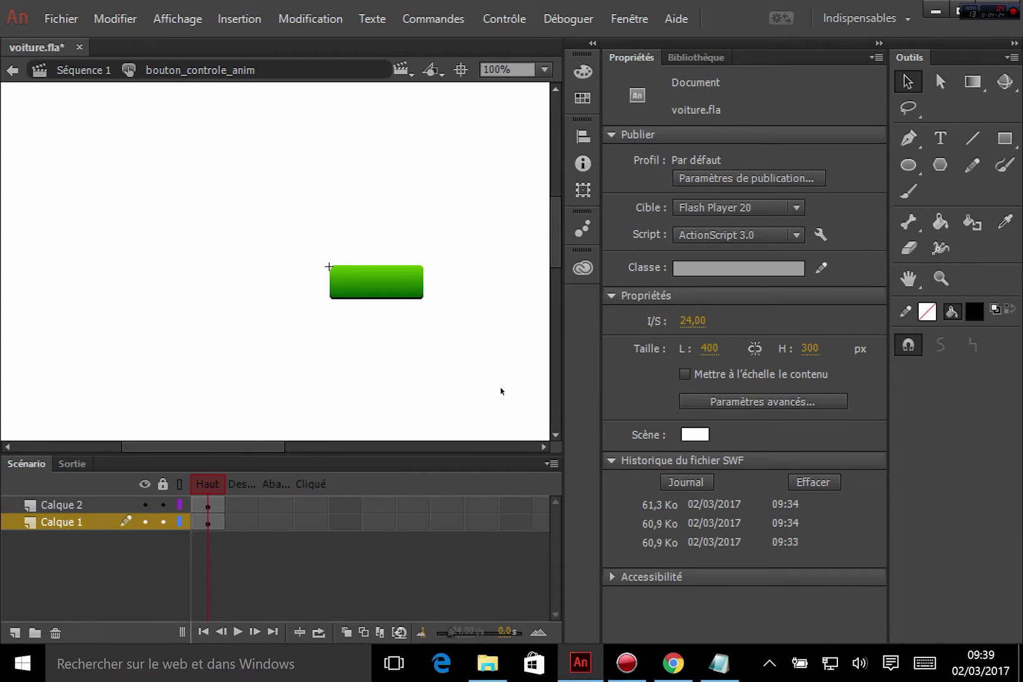
- Add a third layer above Calque 2 and write the static text Stop&Play on it in Impact
left_click(14, 632)
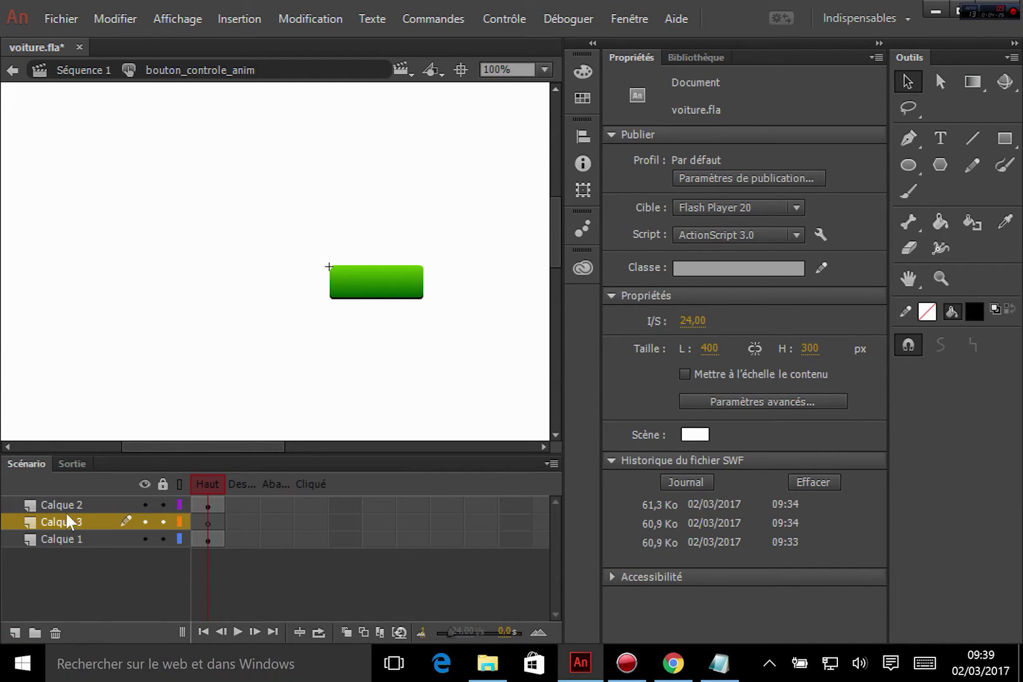
left_click_drag(61, 522, 60, 498)
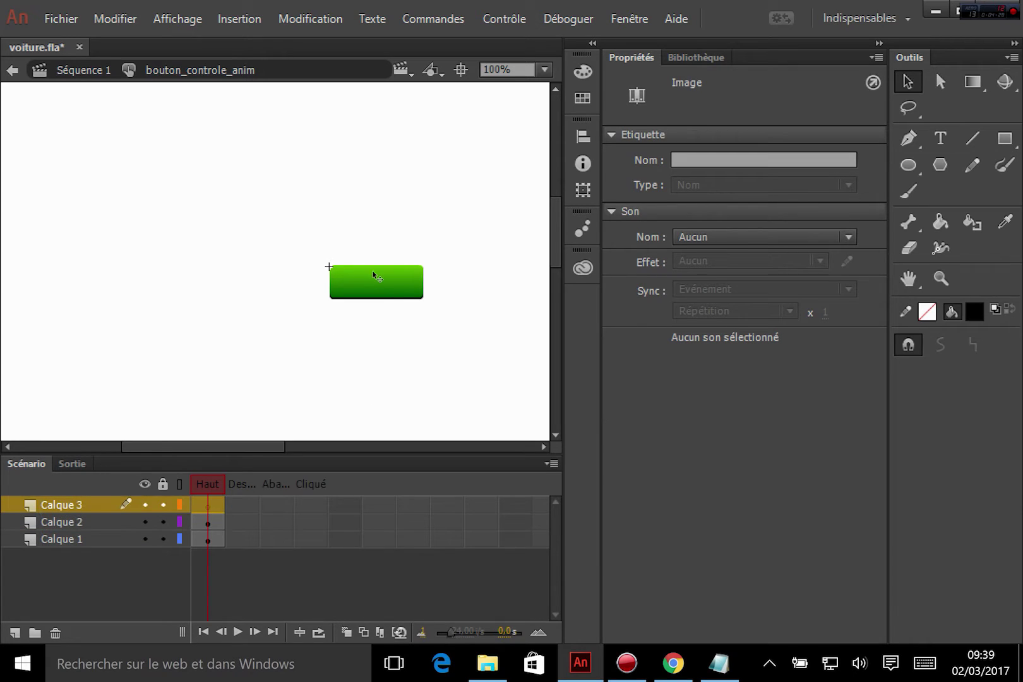
left_click(940, 137)
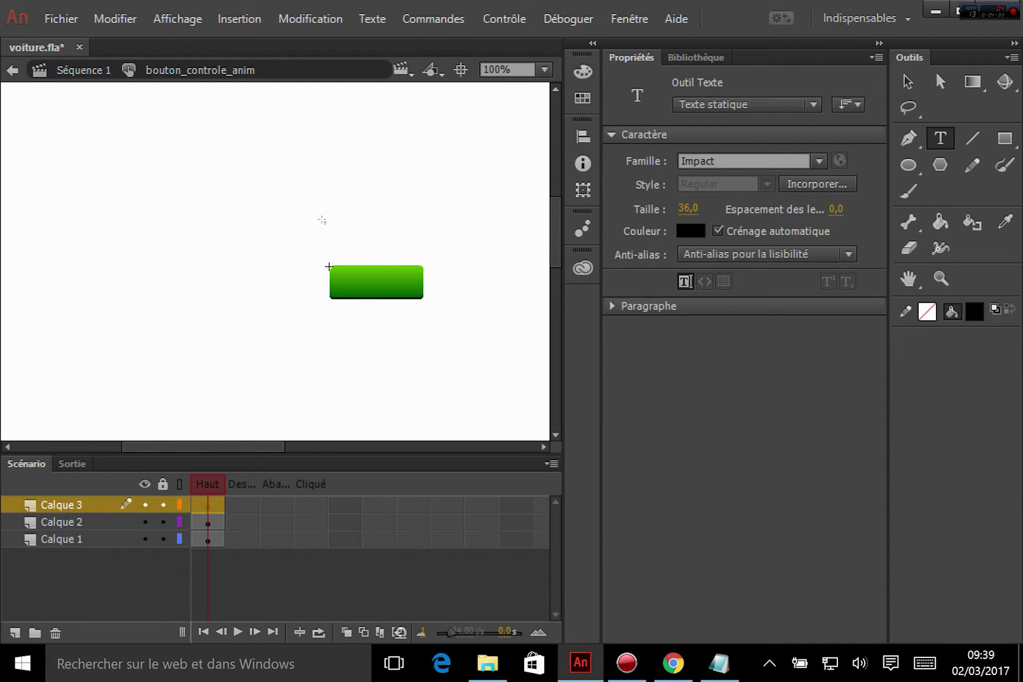
left_click(351, 213)
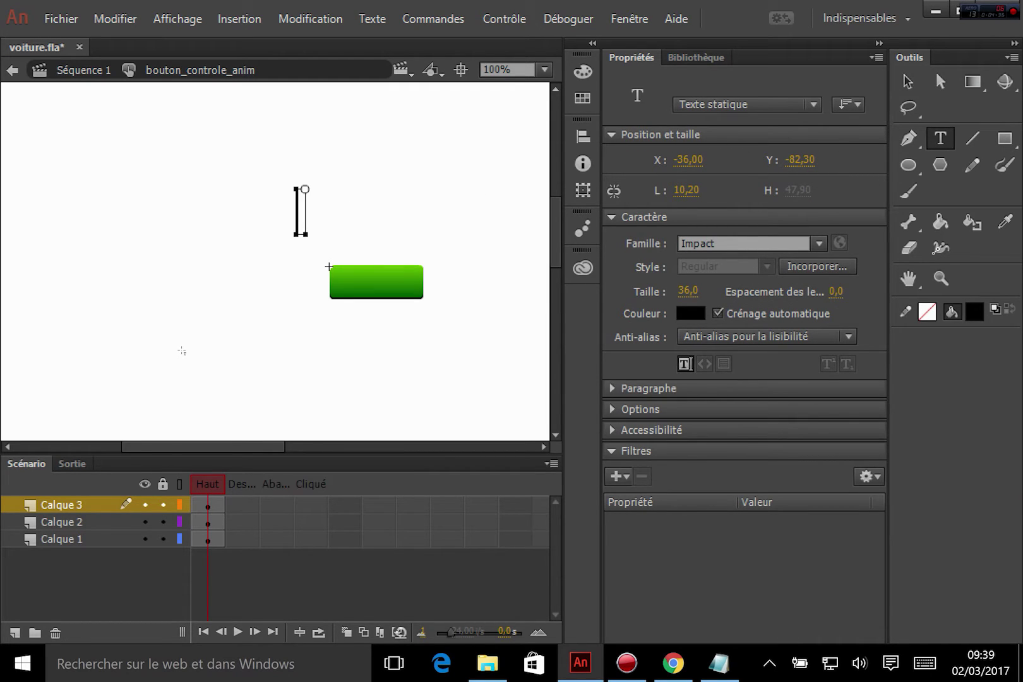
type("St")
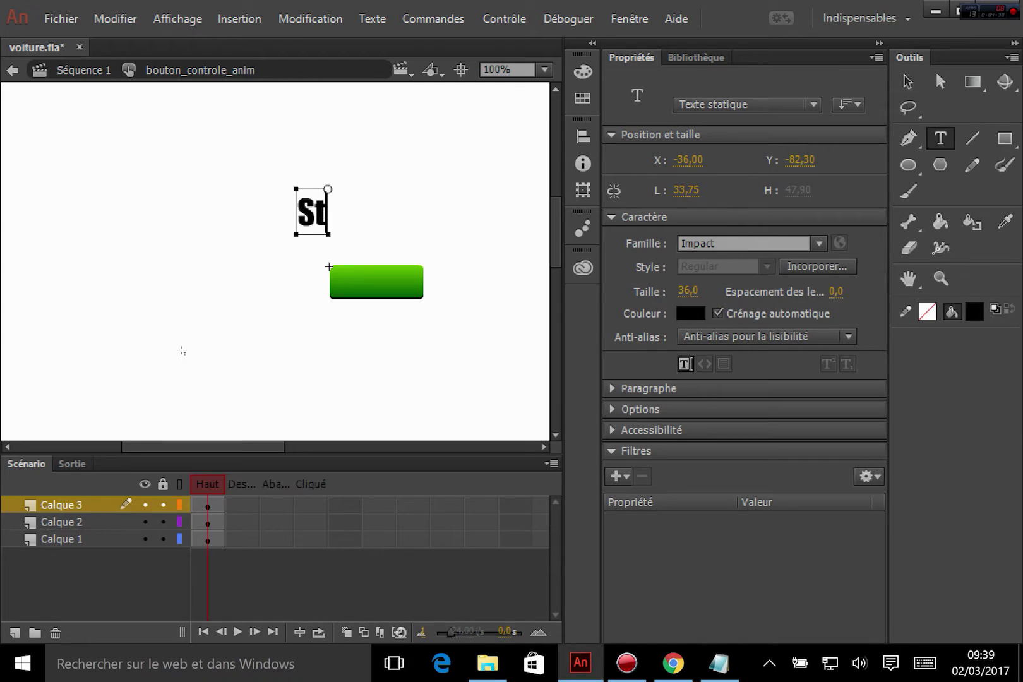
type("op&")
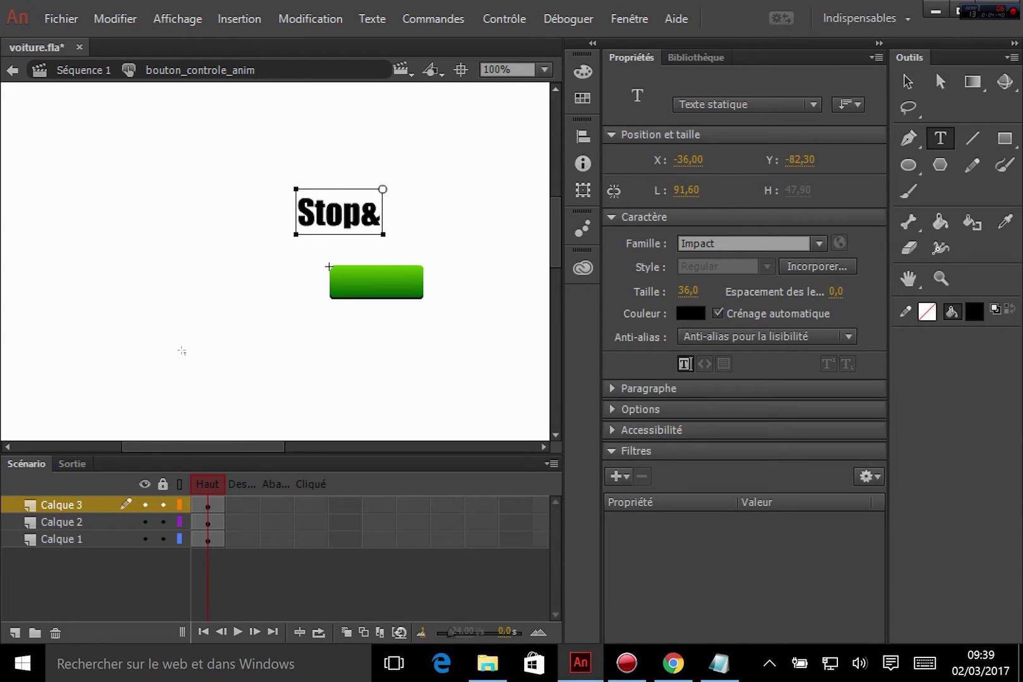
type("Play")
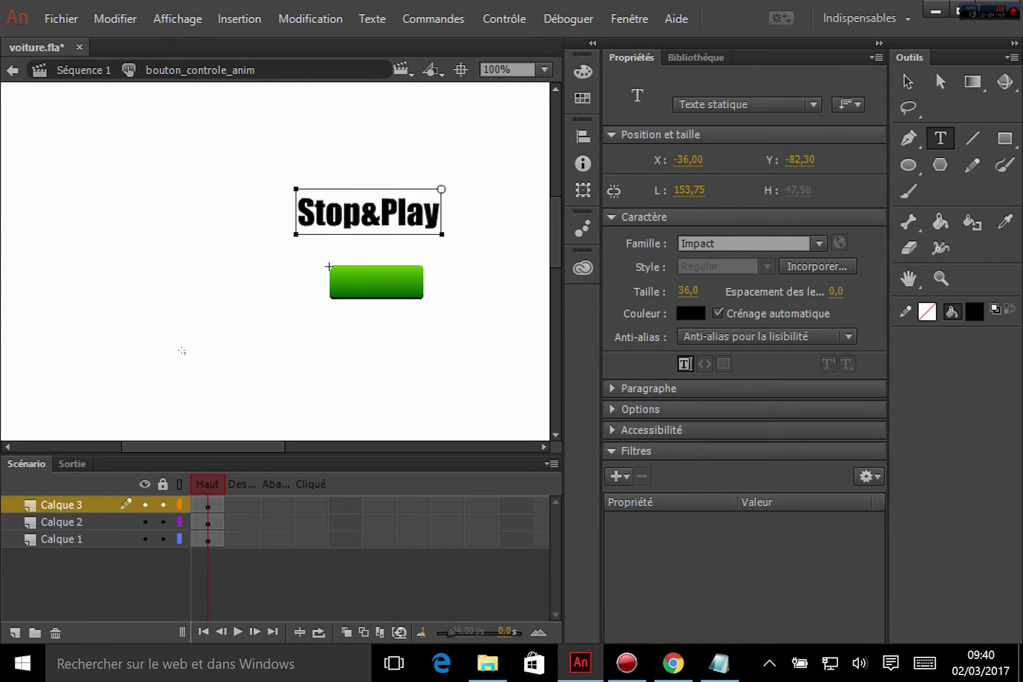
- Set the whole Stop&Play text to size 19 and colour it white
key("ctrl+a")
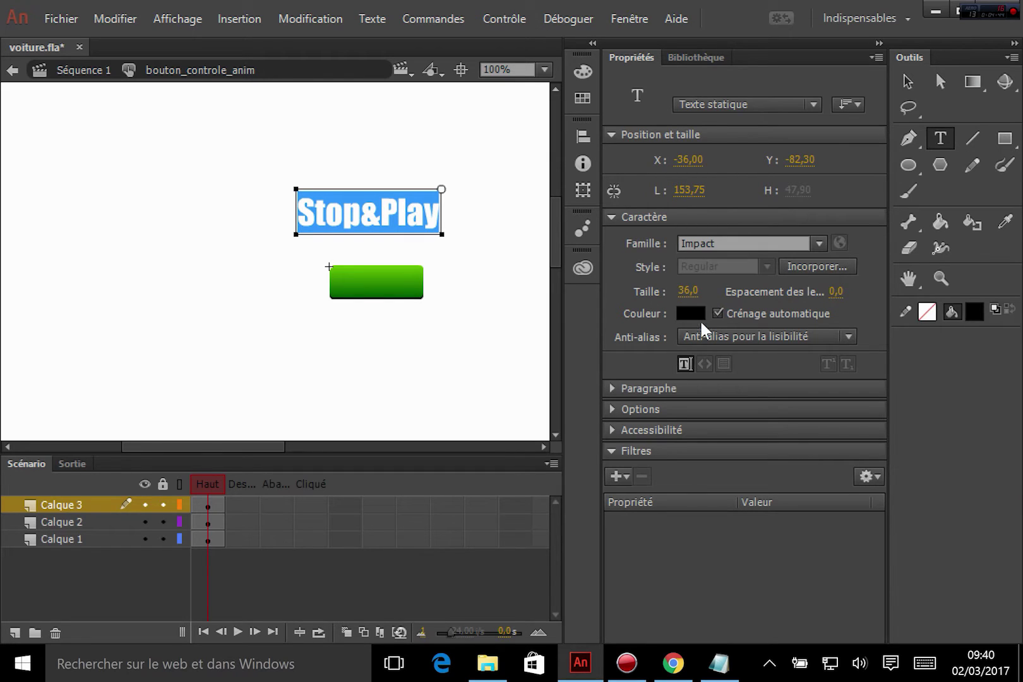
left_click_drag(682, 292, 664, 292)
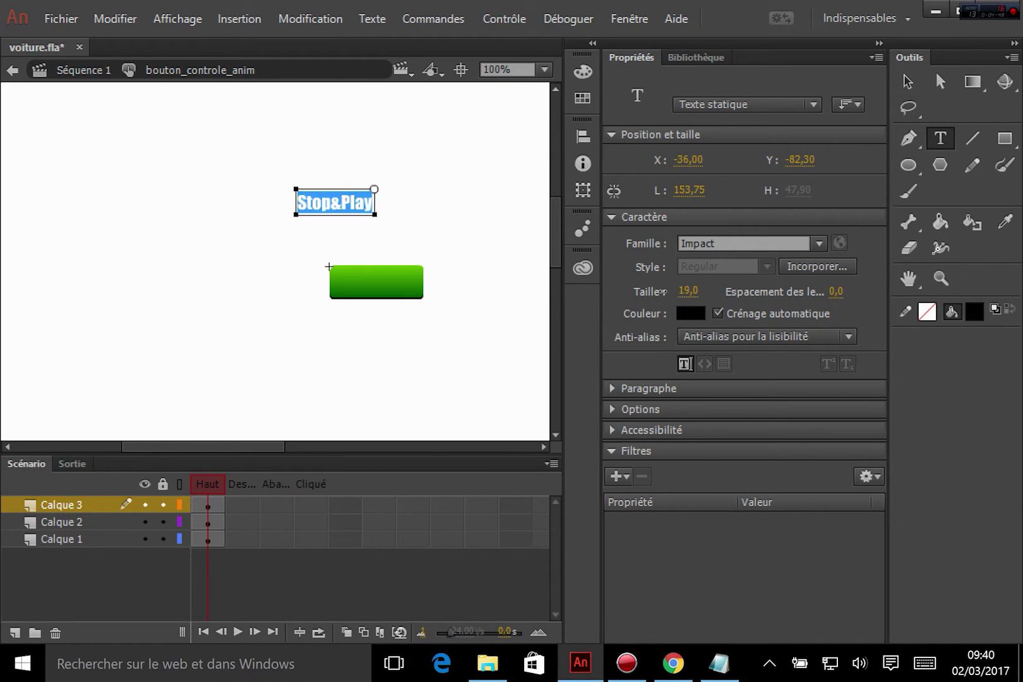
left_click(690, 313)
left_click(411, 438)
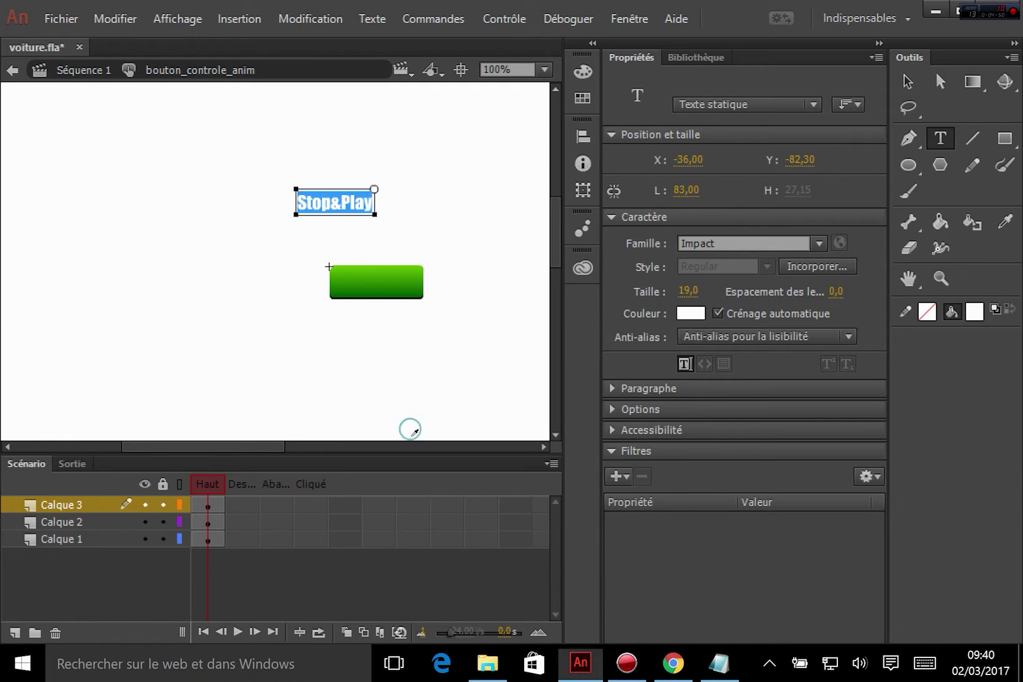
- Move the Stop&Play text onto the green rectangle and nudge it to X 8, Y 2 so it sits centred
left_click(909, 85)
left_click_drag(349, 205, 385, 282)
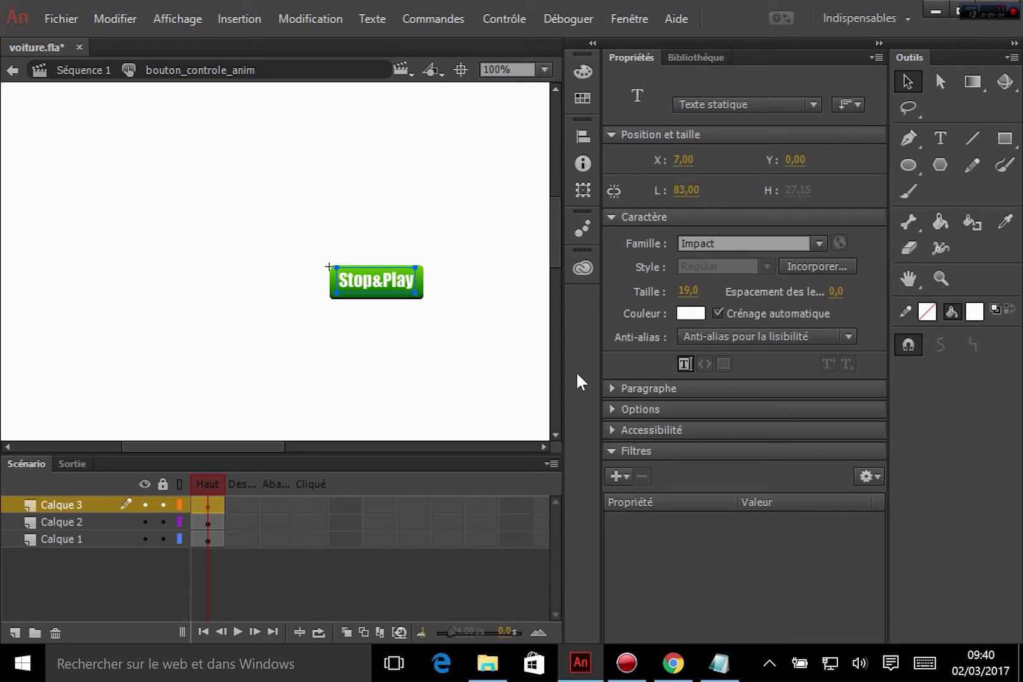
key("Down")
key("Right")
key("Right")
key("Down")
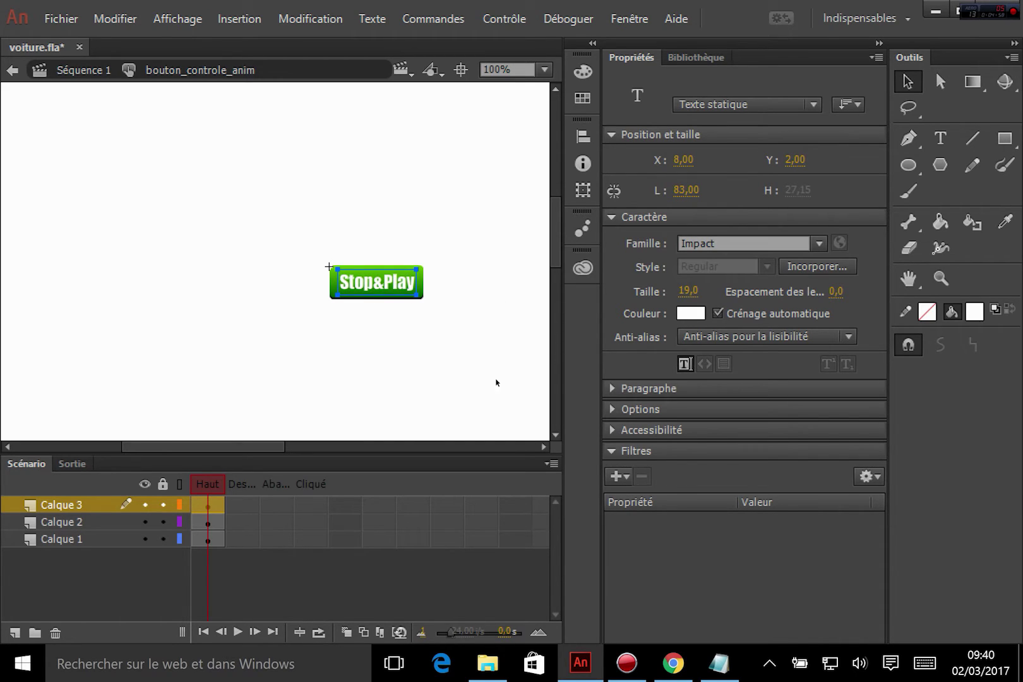
- Add an Ombre portée filter to the Stop&Play text and enable its Ombre interne option
left_click(629, 479)
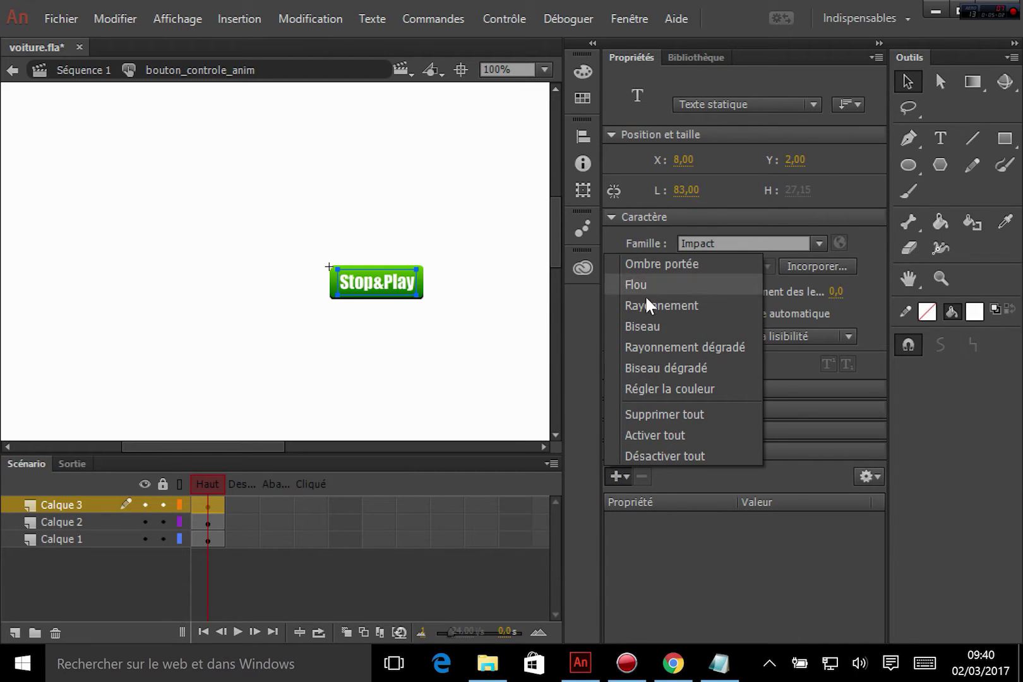
left_click(694, 264)
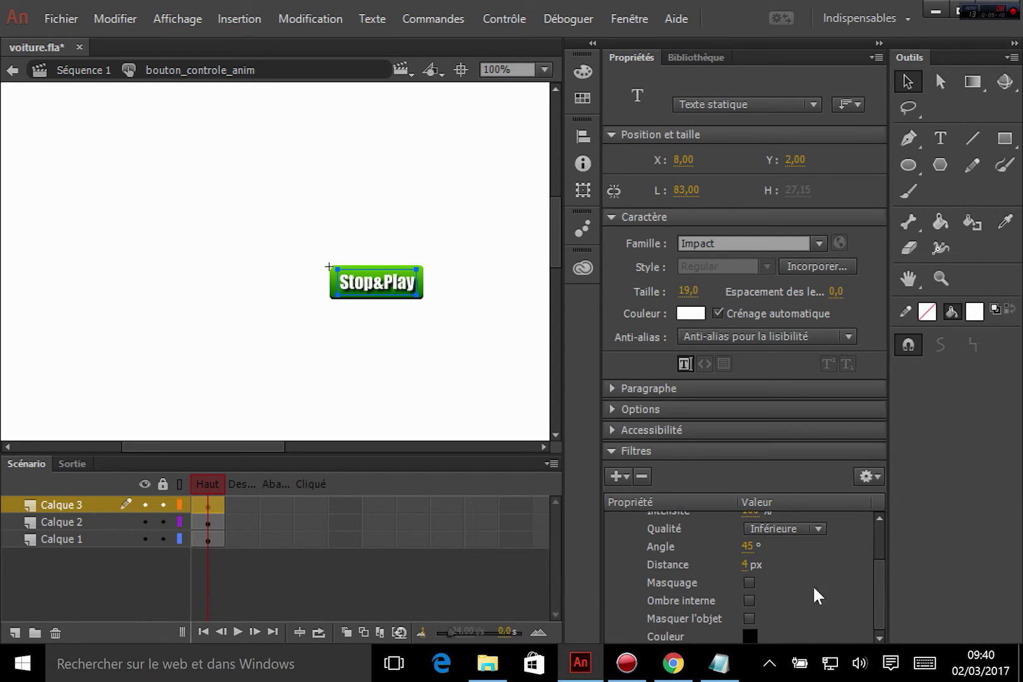
left_click(610, 215)
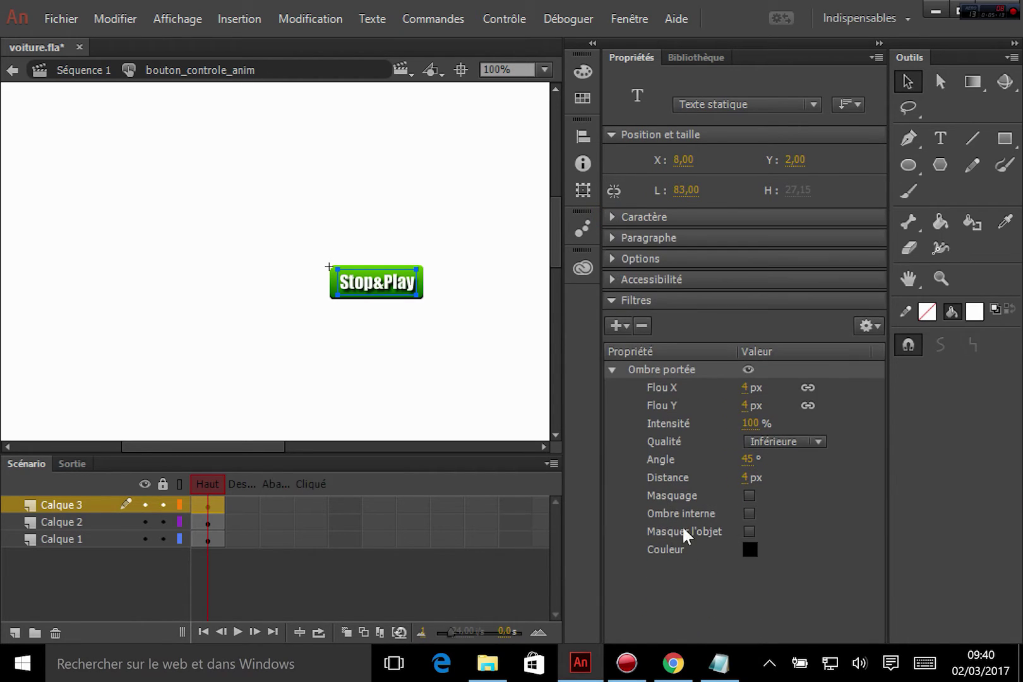
left_click(748, 513)
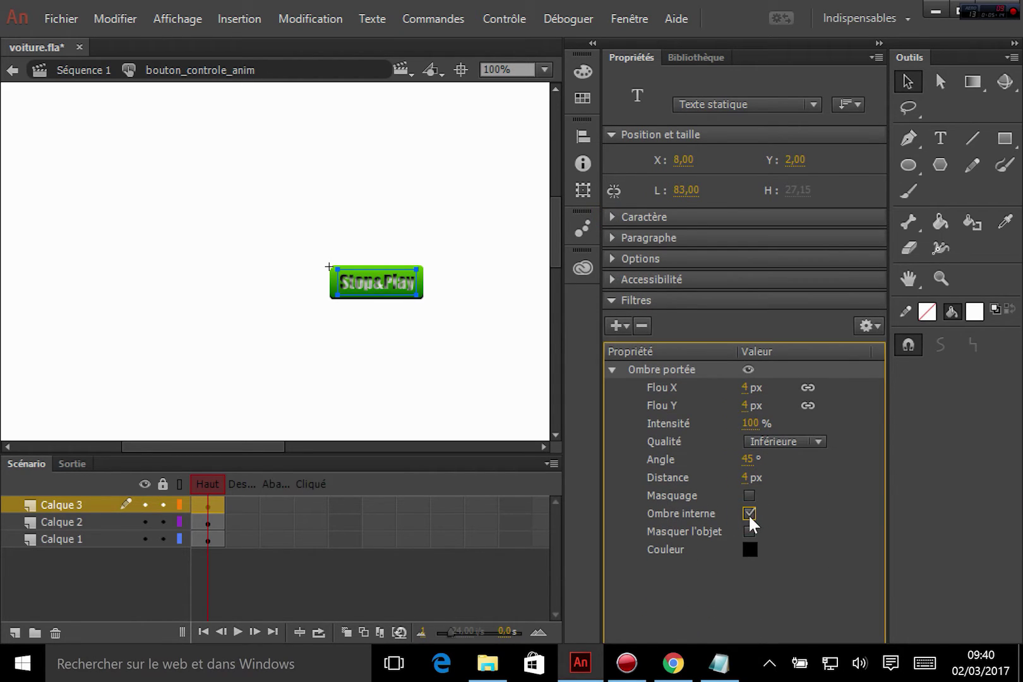
- Set the text shadow's linked X and Y blur to 2 px and its distance to 0 px
left_click(743, 388)
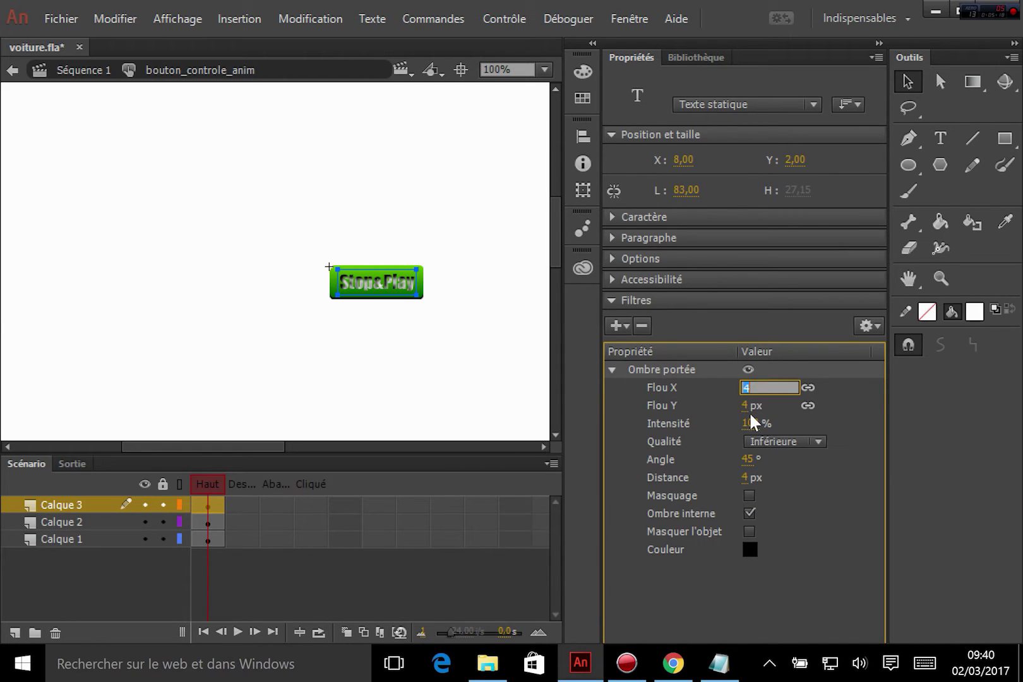
type("2")
key("Return")
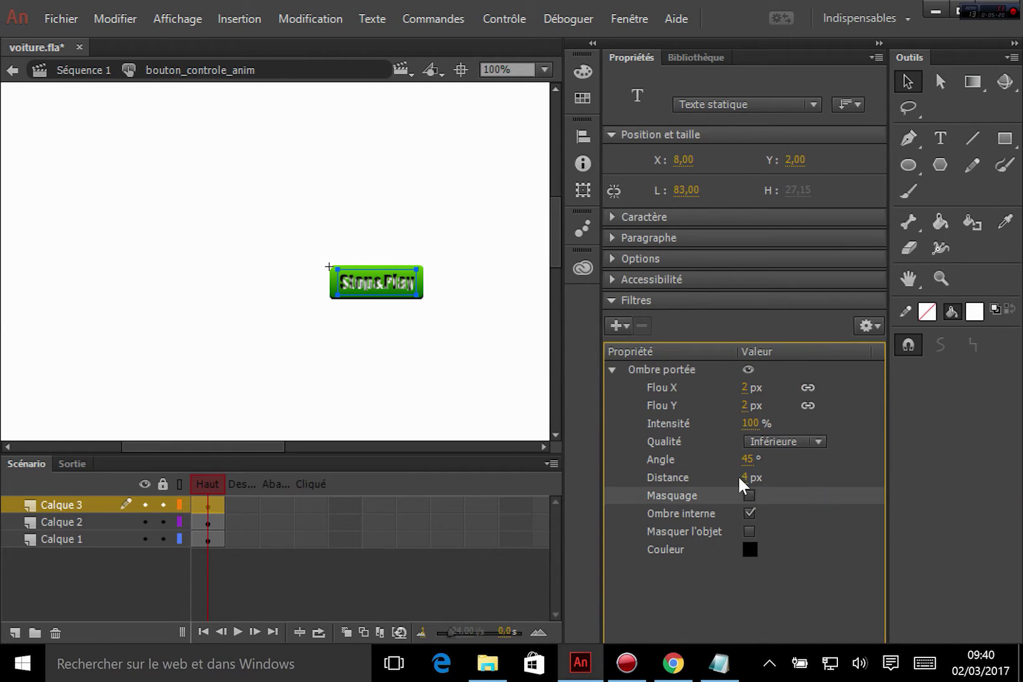
left_click(744, 478)
type("0")
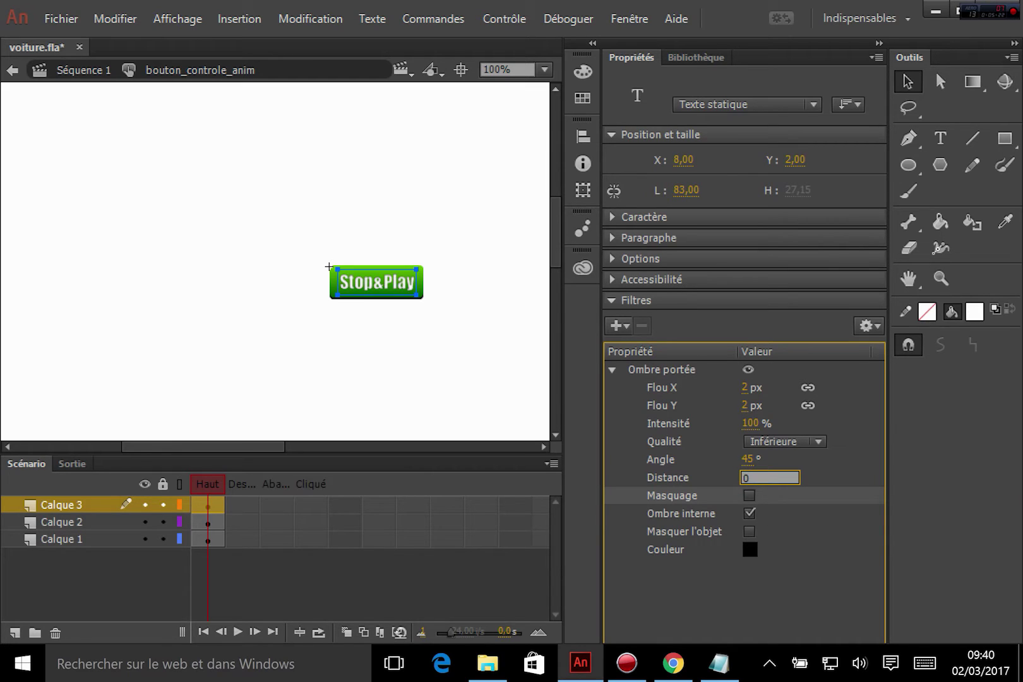
key("Return")
left_click(438, 393)
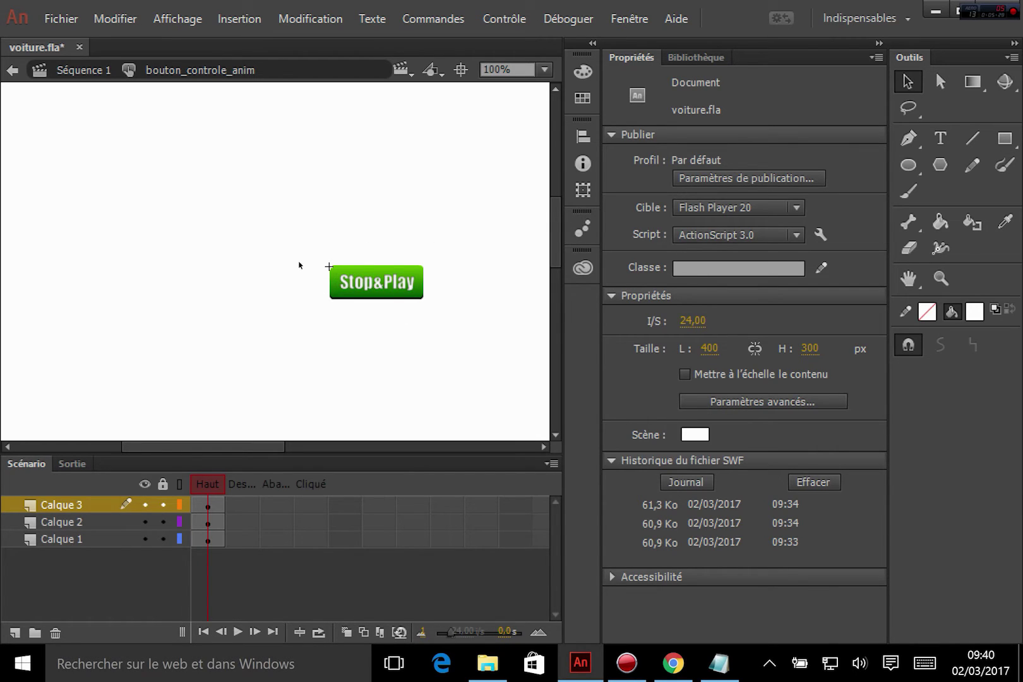
- Reduce the Stop&Play text shadow's linked X and Y blur to 1 px
left_click(375, 282)
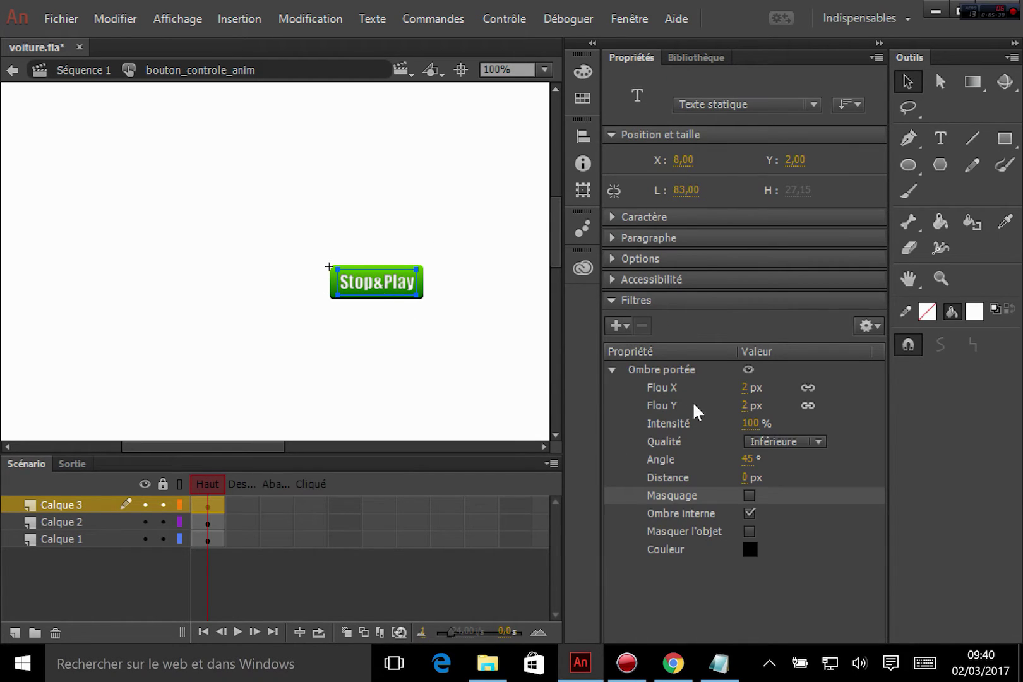
left_click(746, 387)
type("1")
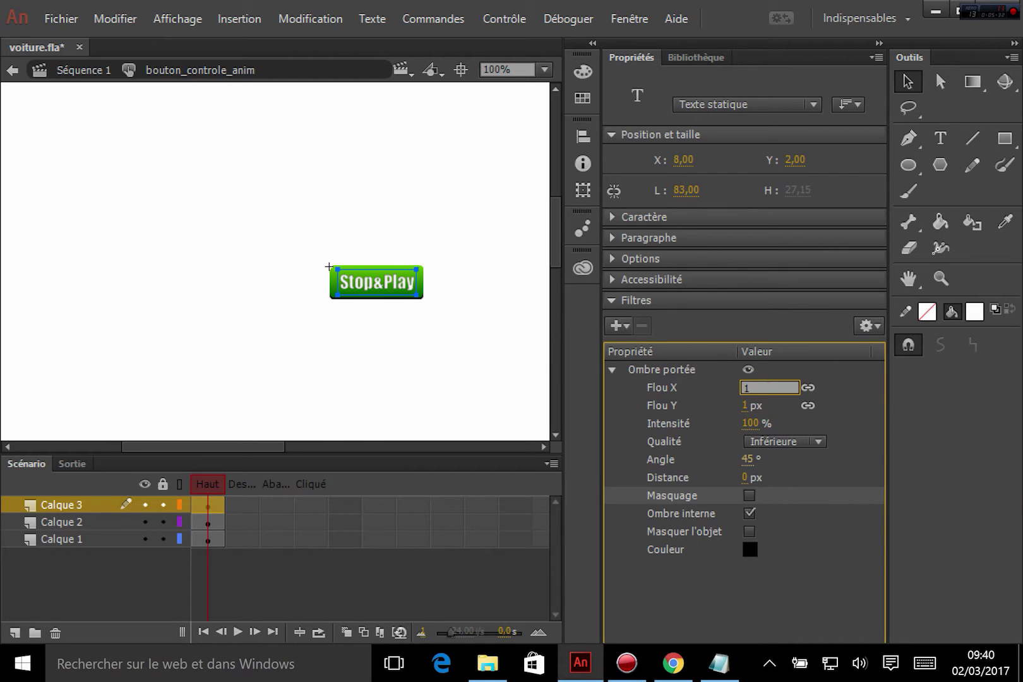
key("Return")
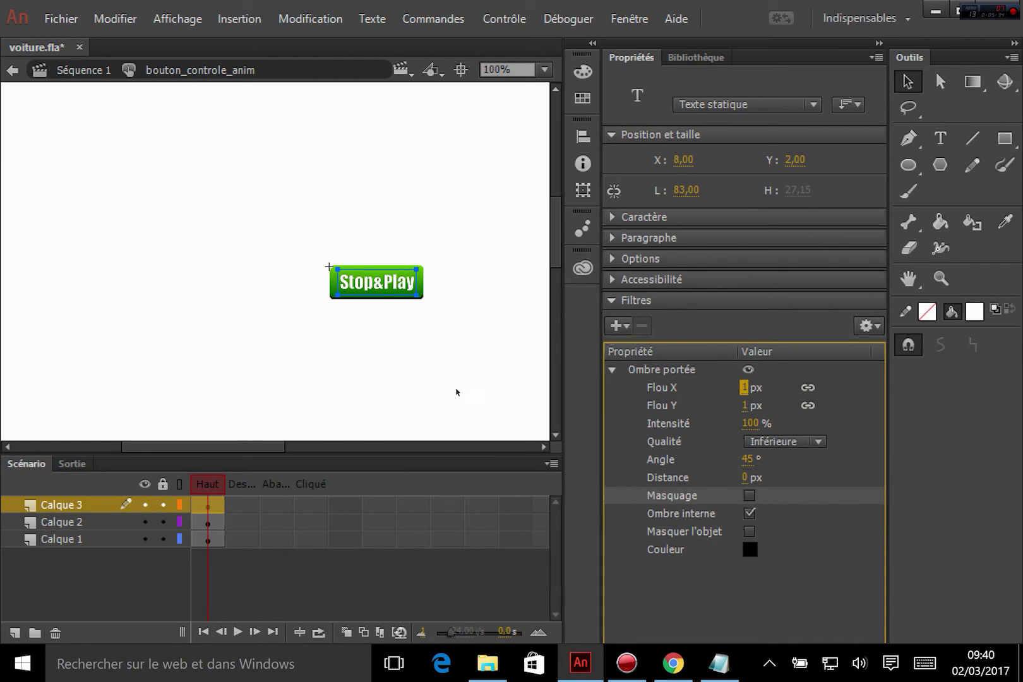
left_click(456, 364)
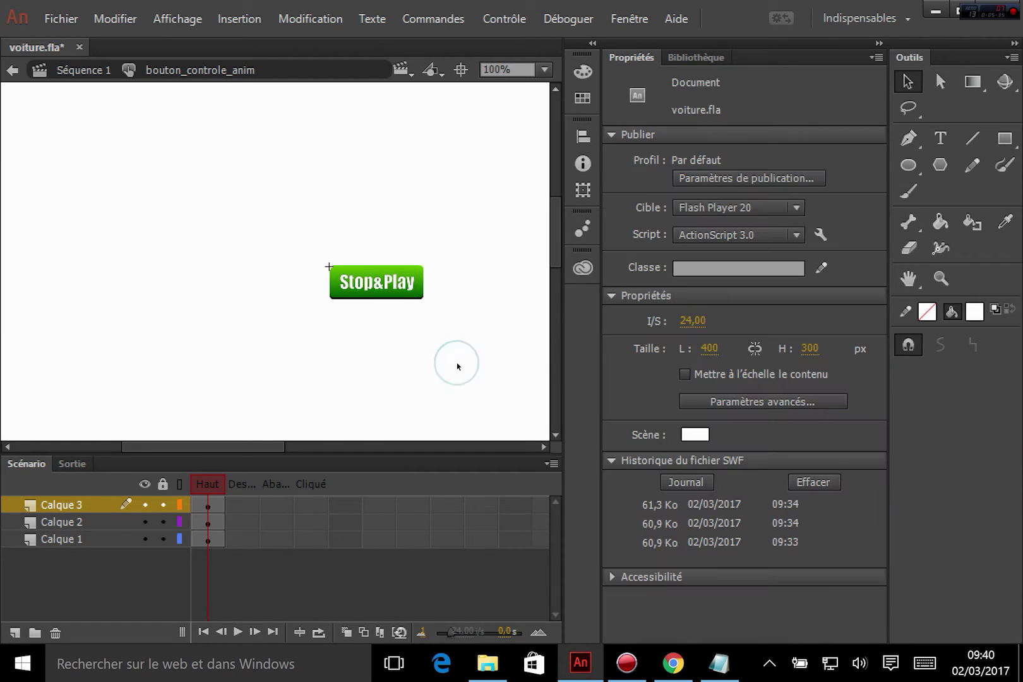
- Insert keyframes on all three layers in the button's second state, the one after Haut
left_click(242, 505)
left_click(239, 566)
left_click_drag(245, 510, 244, 505)
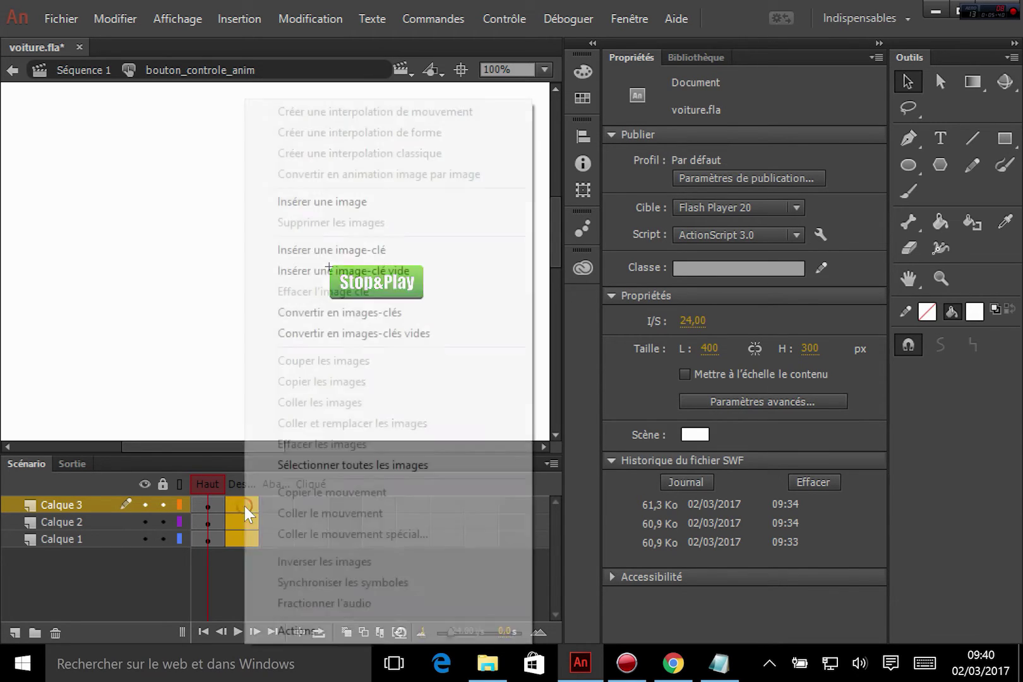
right_click(244, 505)
left_click(347, 250)
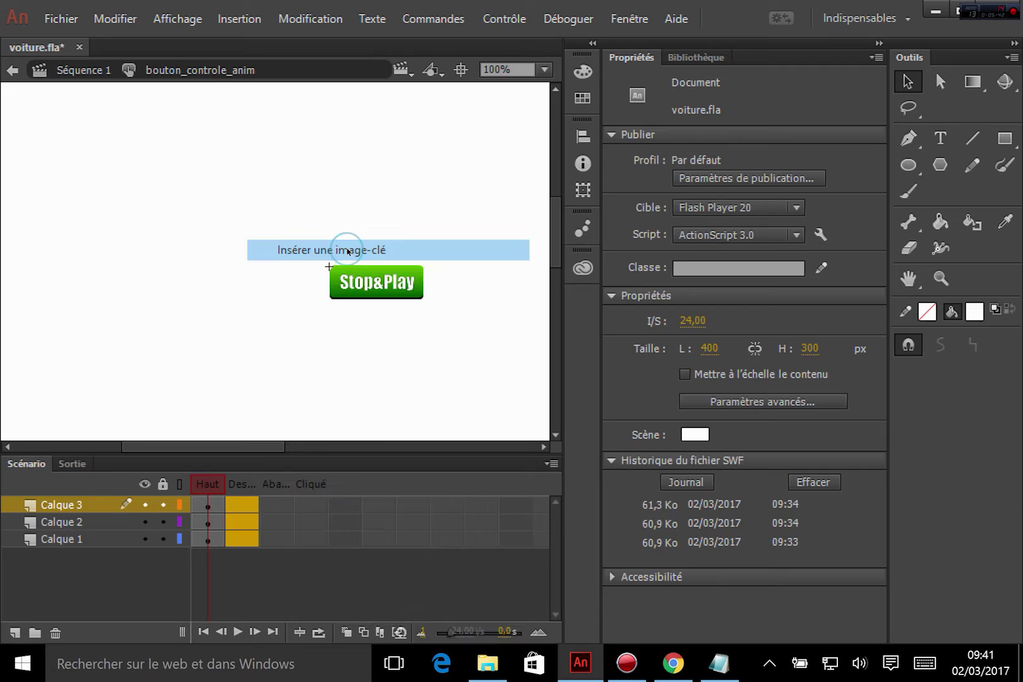
left_click(308, 376)
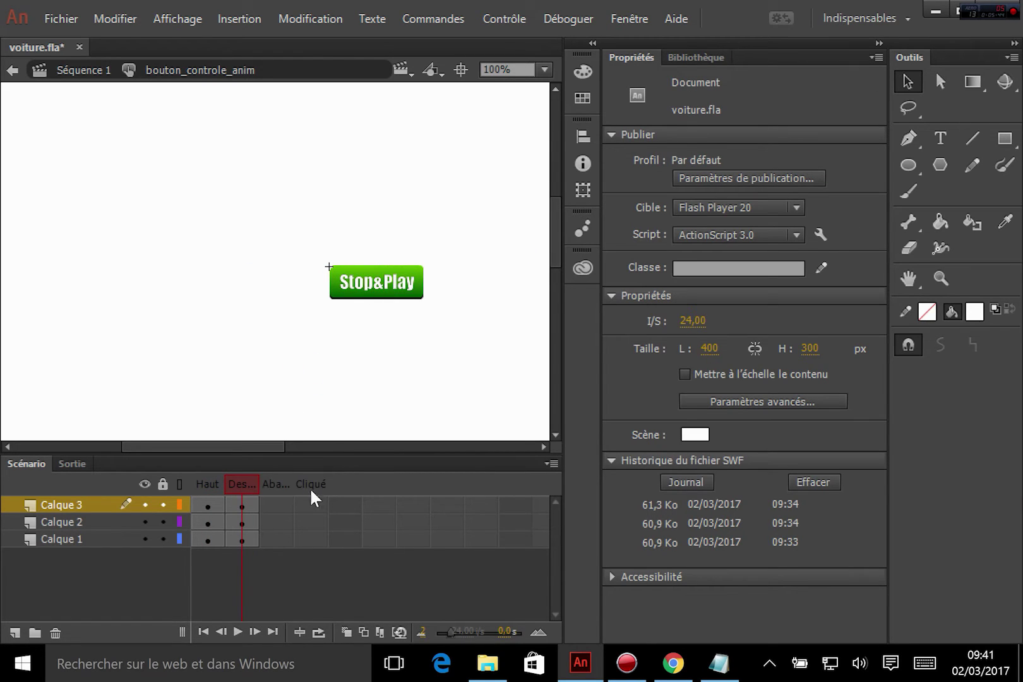
- In the second state, reverse the Calque 2 rectangle's linear gradient to run from light green 64BF00 to dark green 005D02
left_click(245, 522)
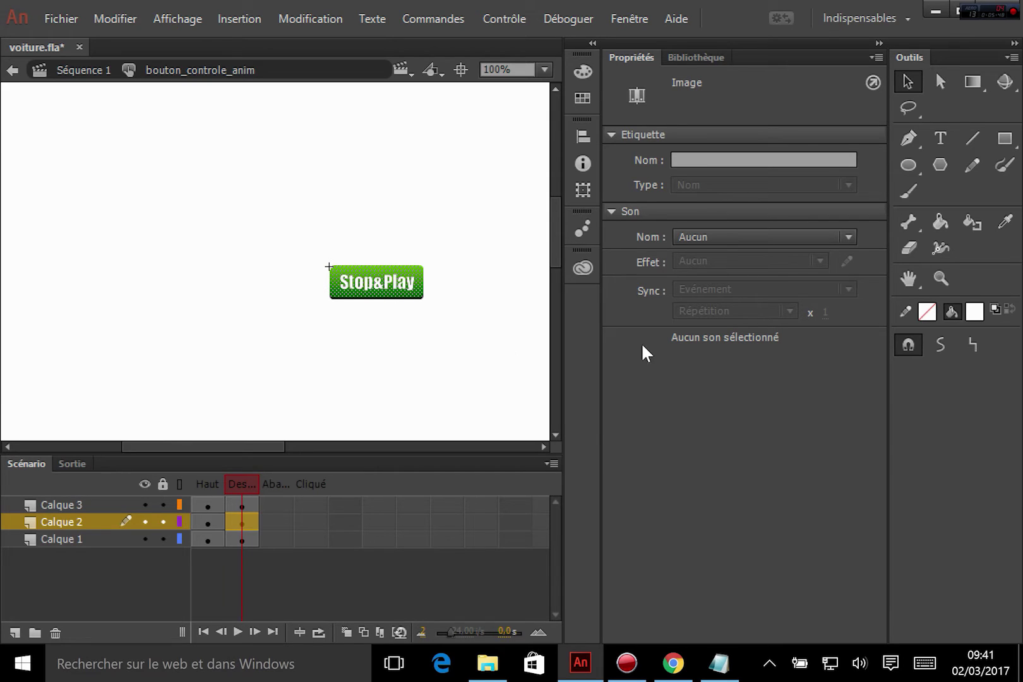
left_click(420, 272)
left_click(803, 240)
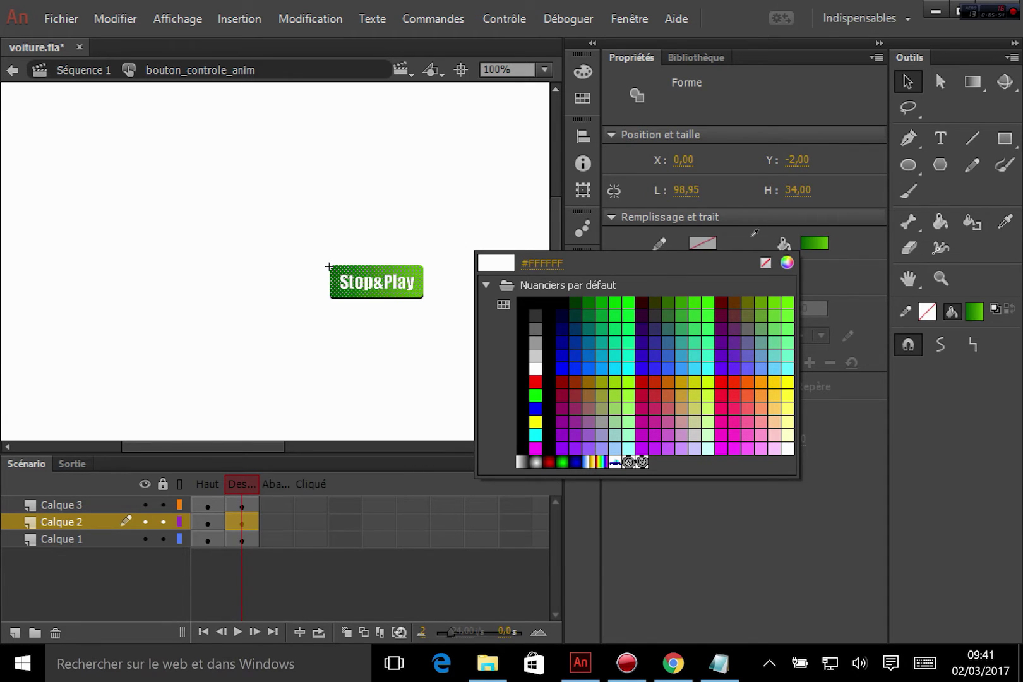
left_click(589, 77)
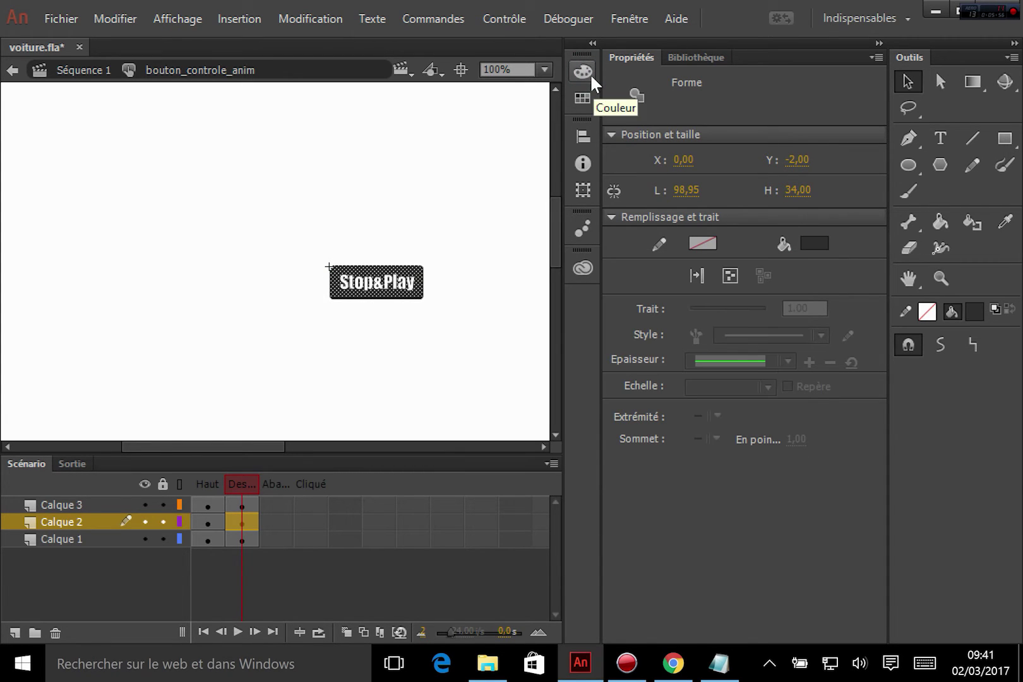
left_click(584, 70)
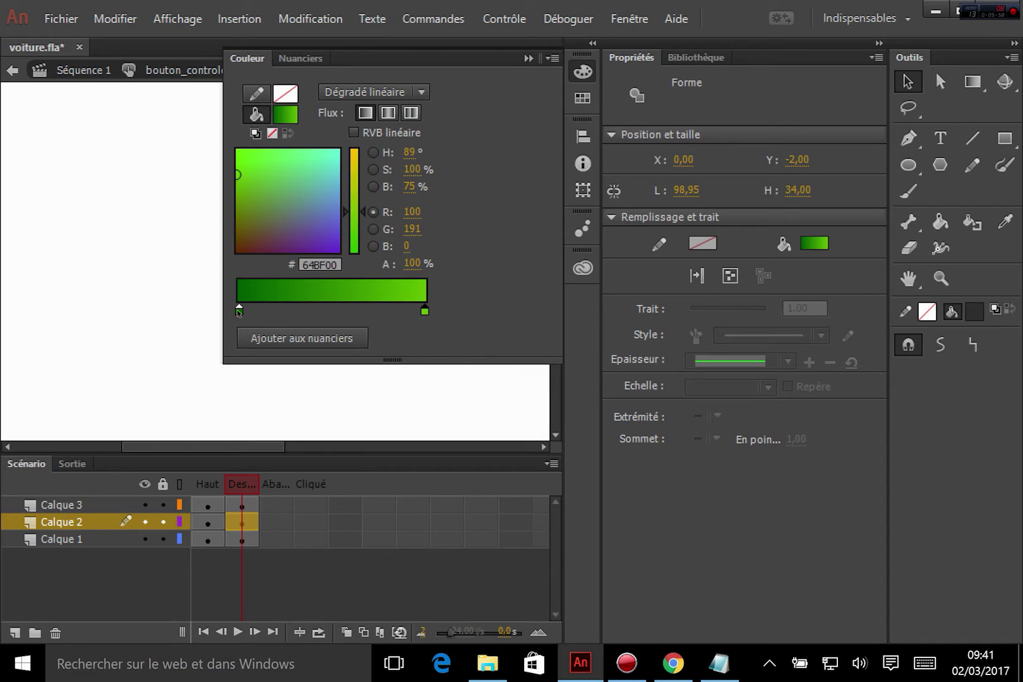
mouse_move(239, 310)
left_mouse_down()
mouse_move(366, 310)
mouse_move(238, 310)
left_mouse_up()
left_click_drag(367, 310, 424, 310)
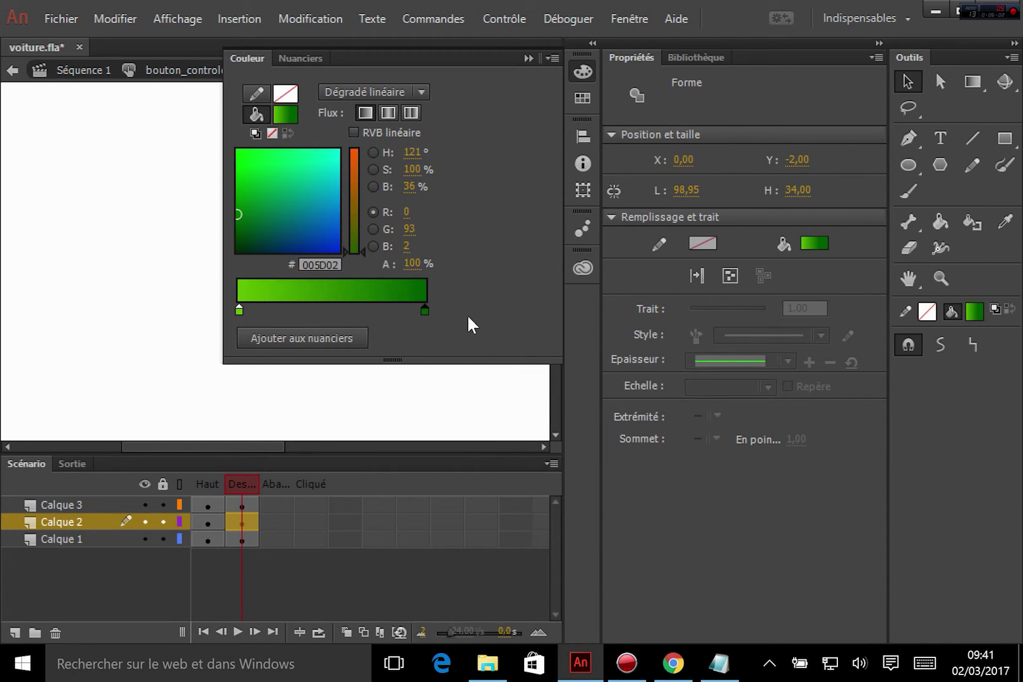
- Collapse the colour settings and compare the button's Haut state with its second state
left_click(582, 74)
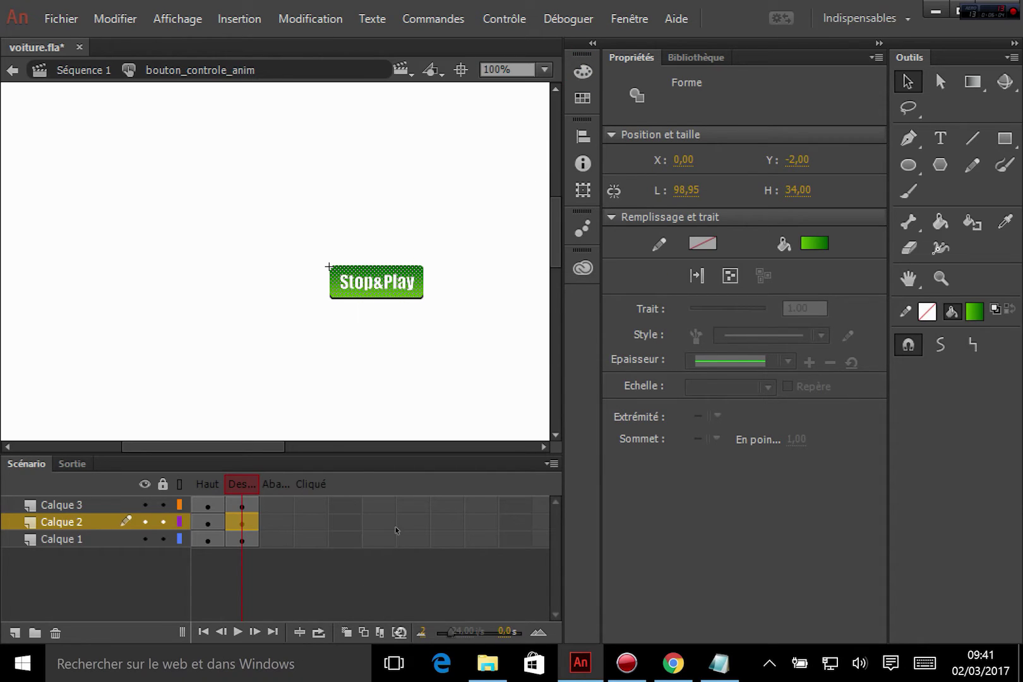
left_click(397, 381)
left_click(206, 503)
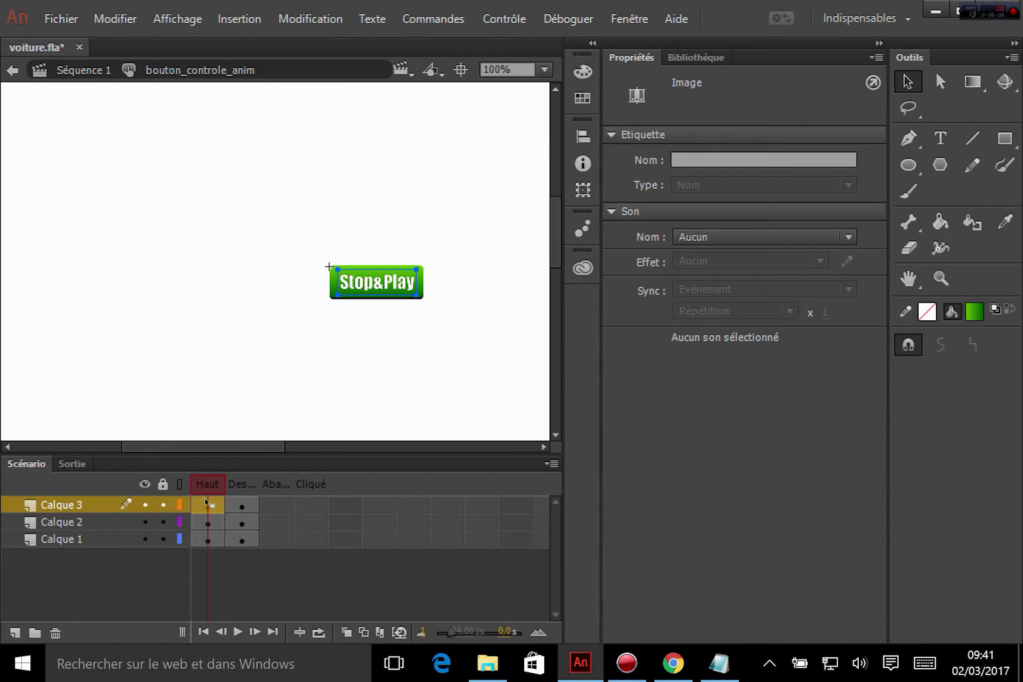
left_click(242, 507)
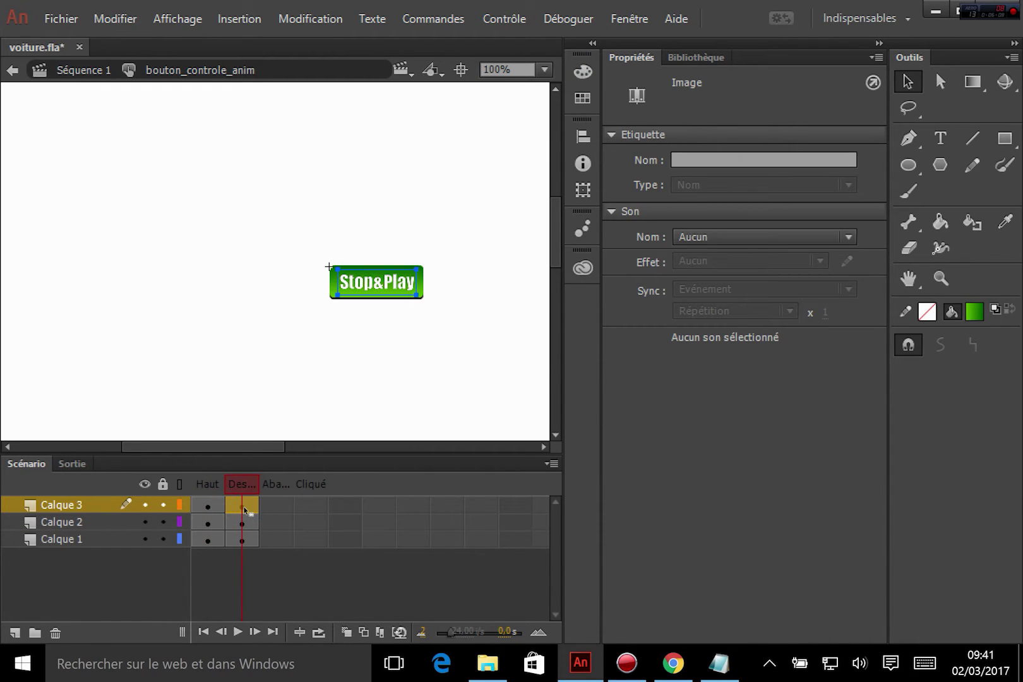
left_click(271, 507)
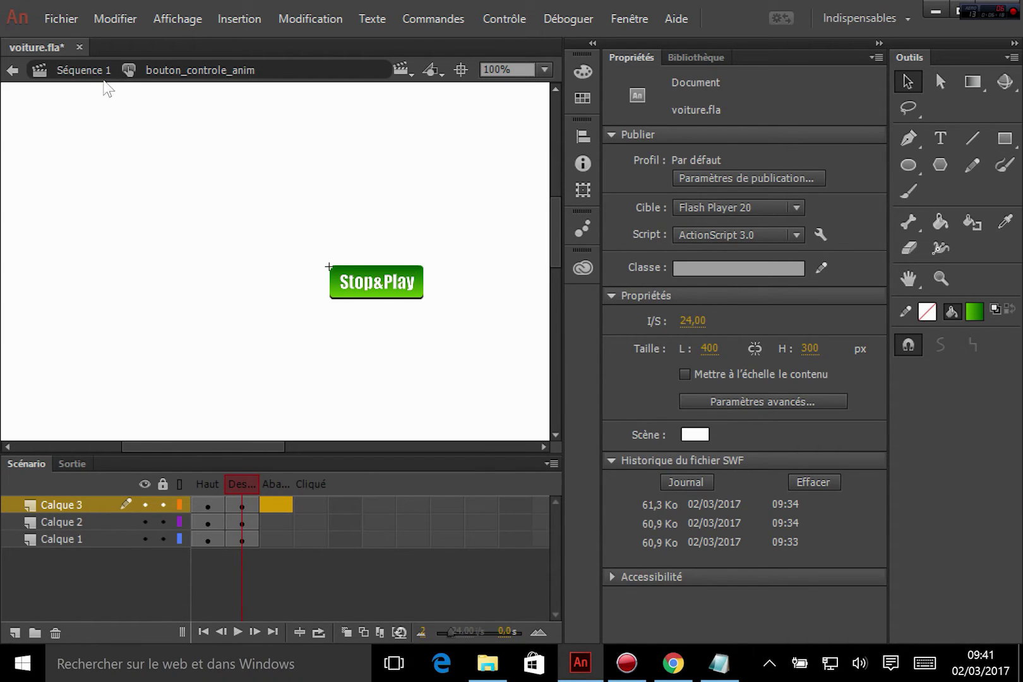
- Return to Séquence 1 and place an instance of bouton_controle_anim in the upper-right corner of the stage
left_click(72, 70)
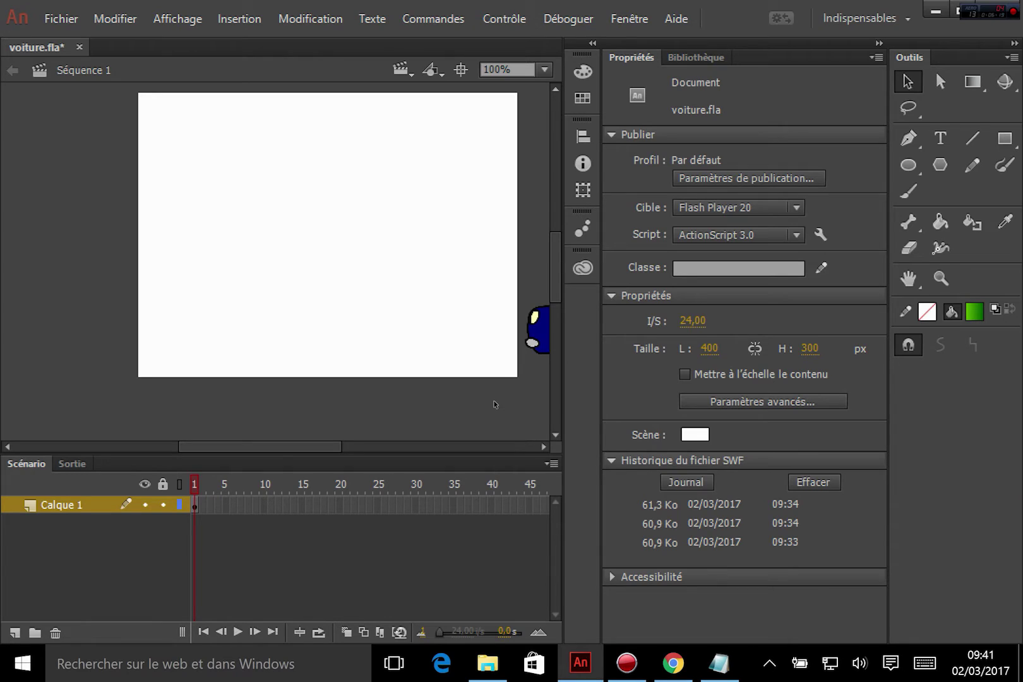
left_click(711, 57)
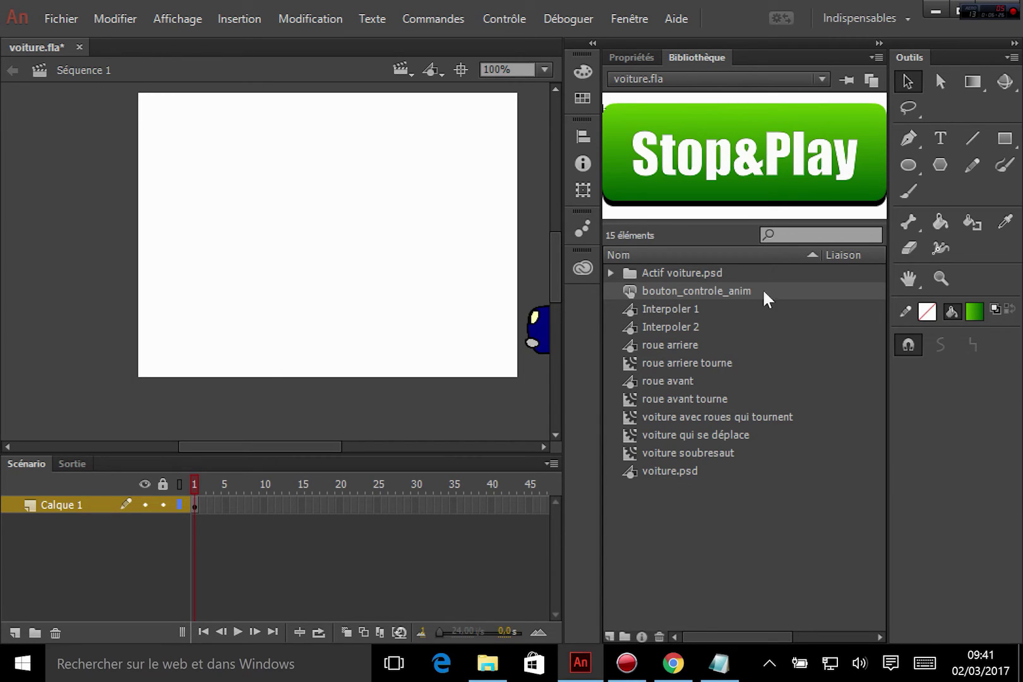
left_click_drag(715, 290, 488, 132)
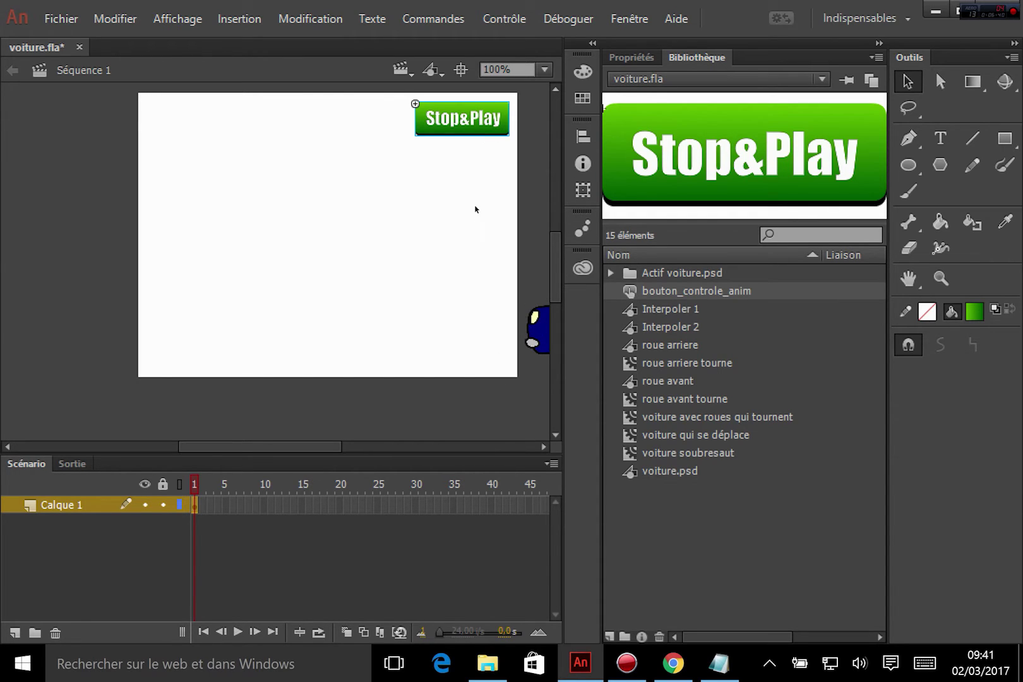
- Give the Stop&Play button on the stage the instance name btn
left_click(630, 58)
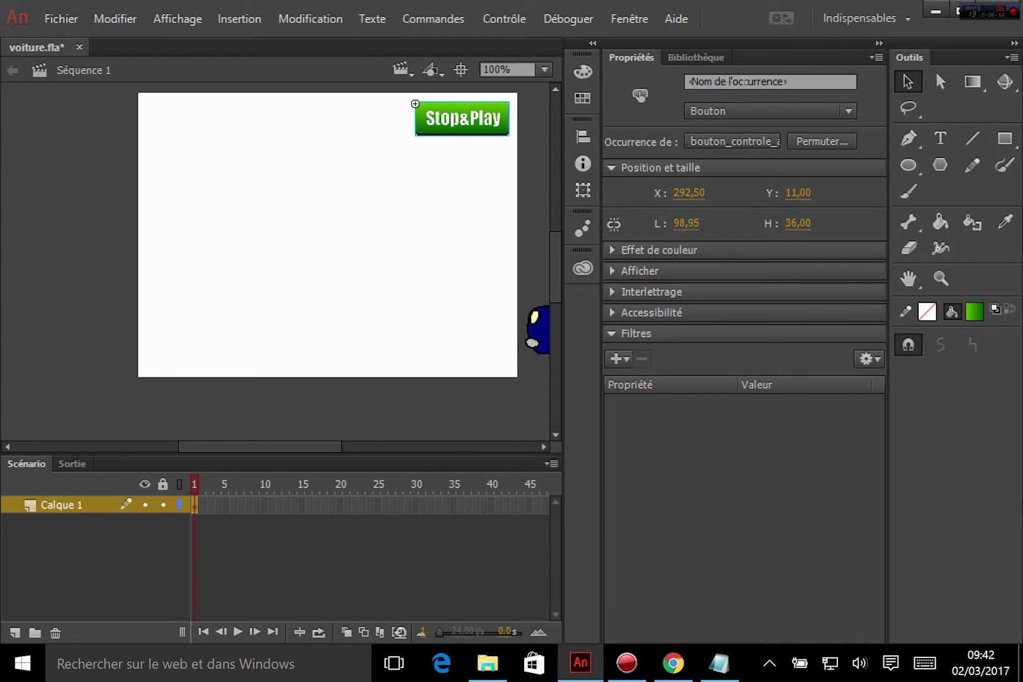
left_click(745, 81)
left_click(661, 100)
left_click(709, 82)
type("btn")
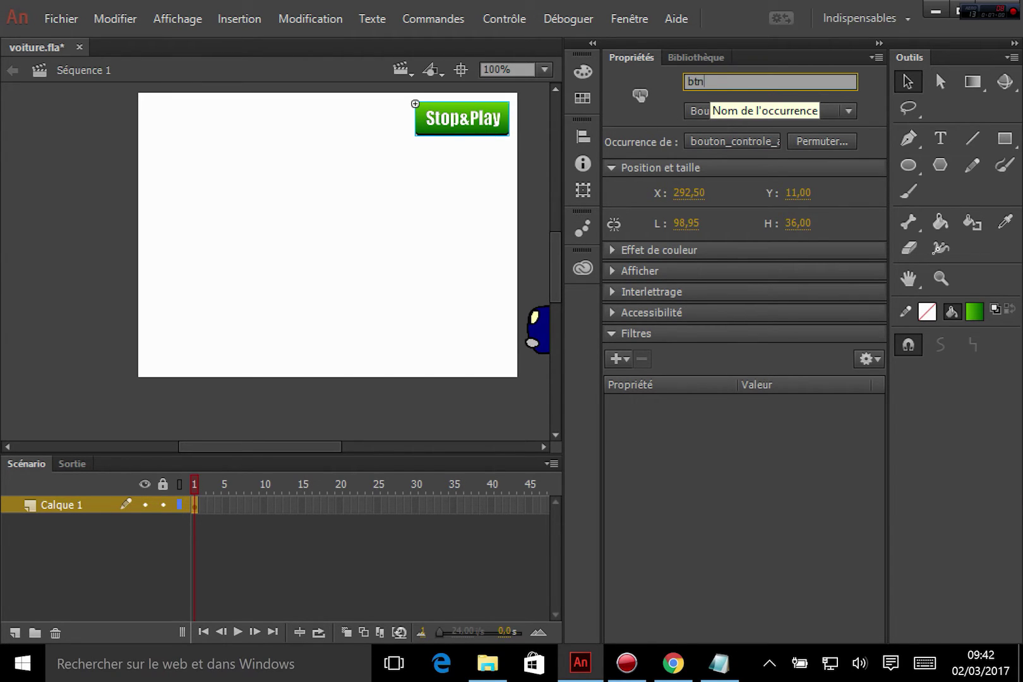
key("Return")
left_click(747, 494)
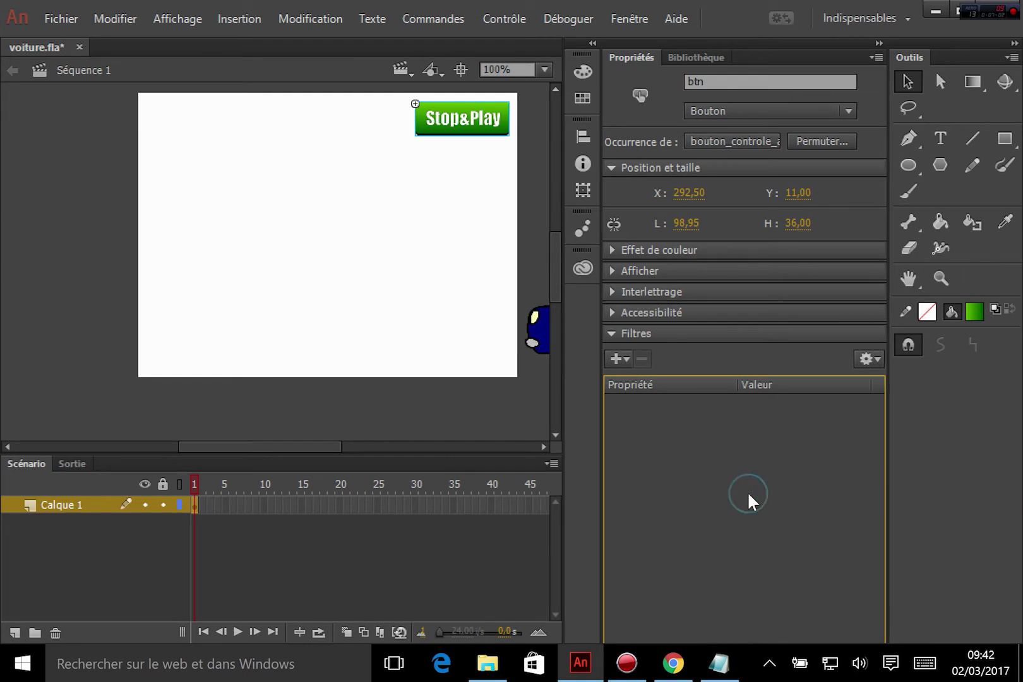
- Give the blue car clip beside the stage the instance name voiture_anim
left_click_drag(321, 446, 375, 452)
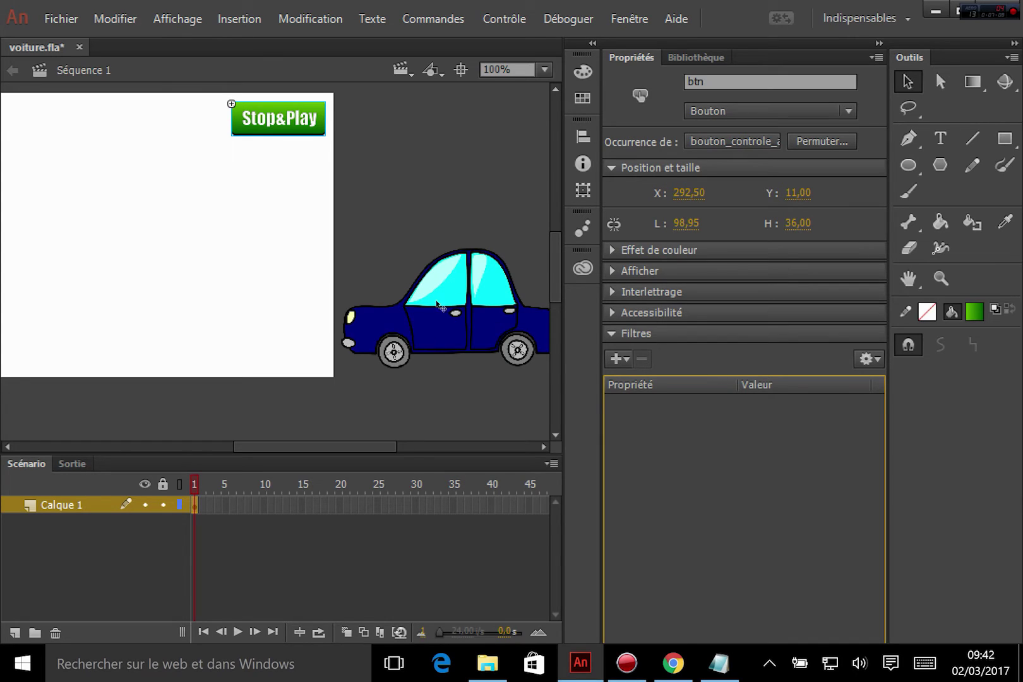
left_click(455, 332)
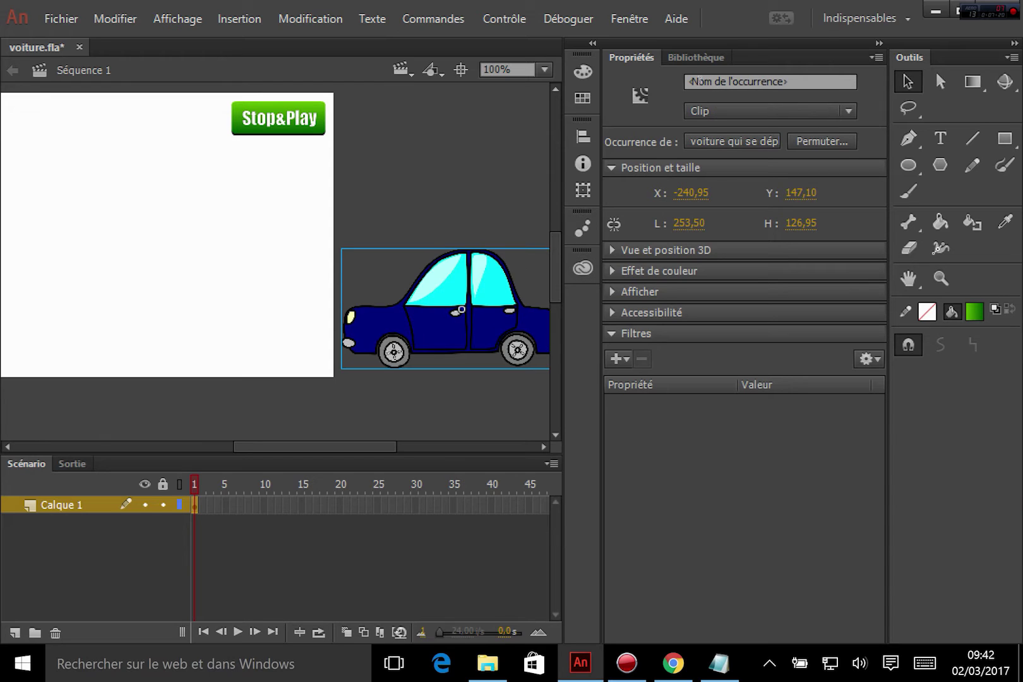
left_click(711, 79)
type("v")
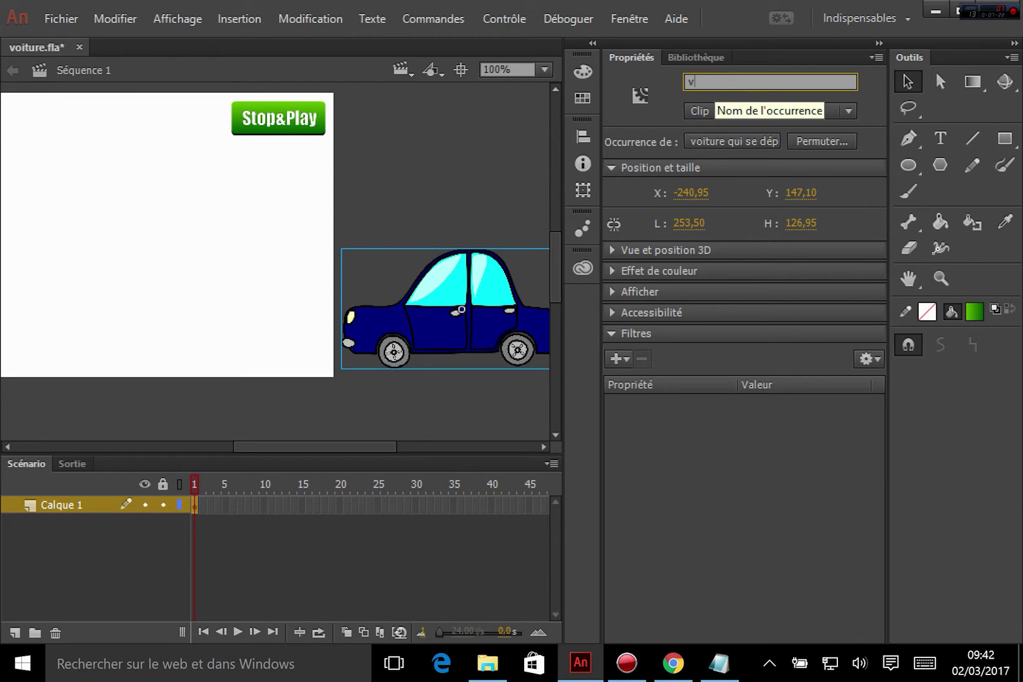
type("oiture_anim")
key("Return")
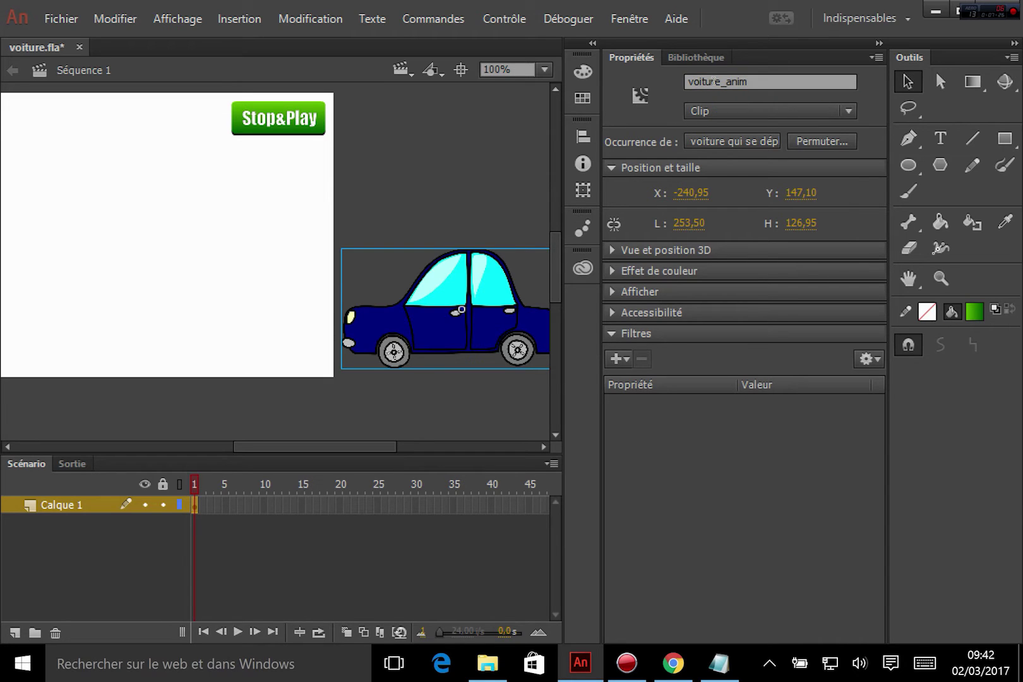
left_click(422, 163)
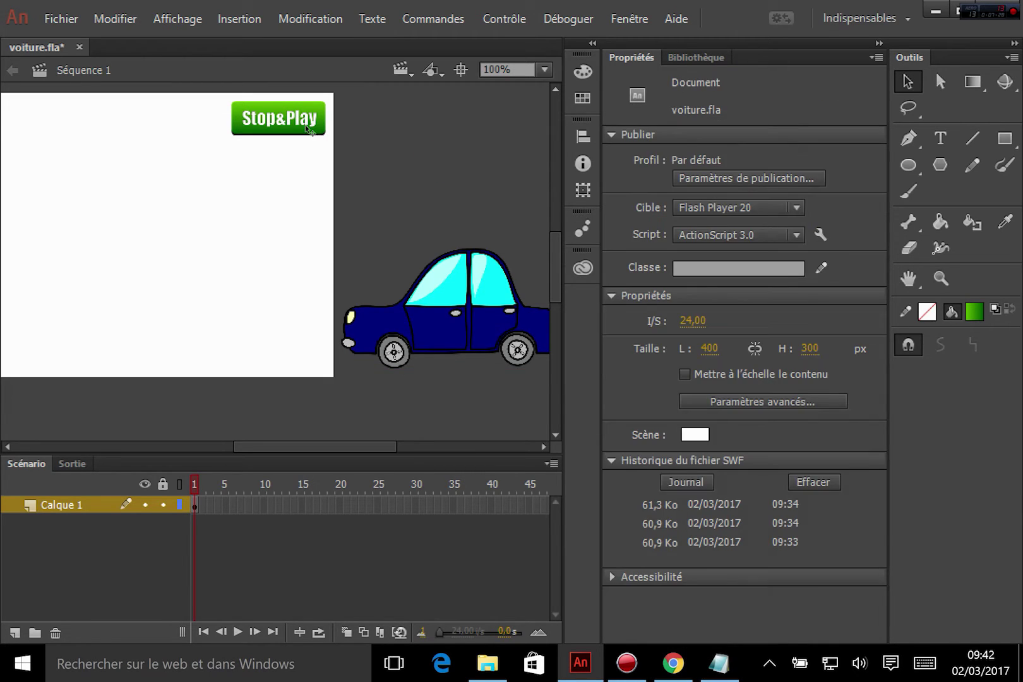
left_click(305, 124)
left_click(458, 288)
left_click(451, 191)
- Open the Actions script editor for frame 1 of Calque 1 and enlarge its window over the workspace
left_click(194, 505)
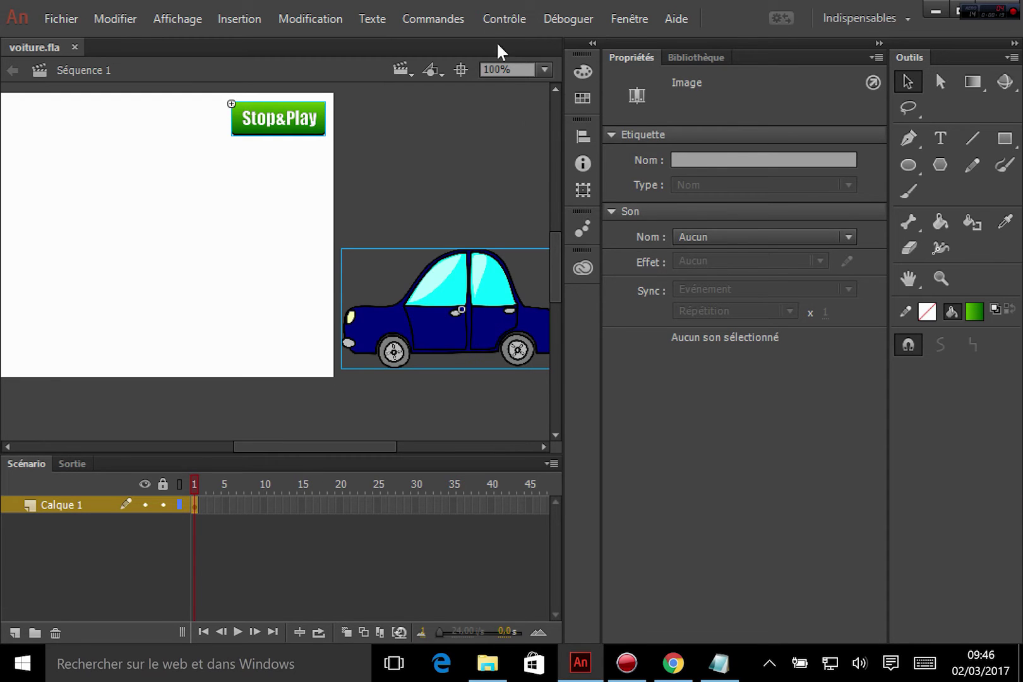
left_click(624, 18)
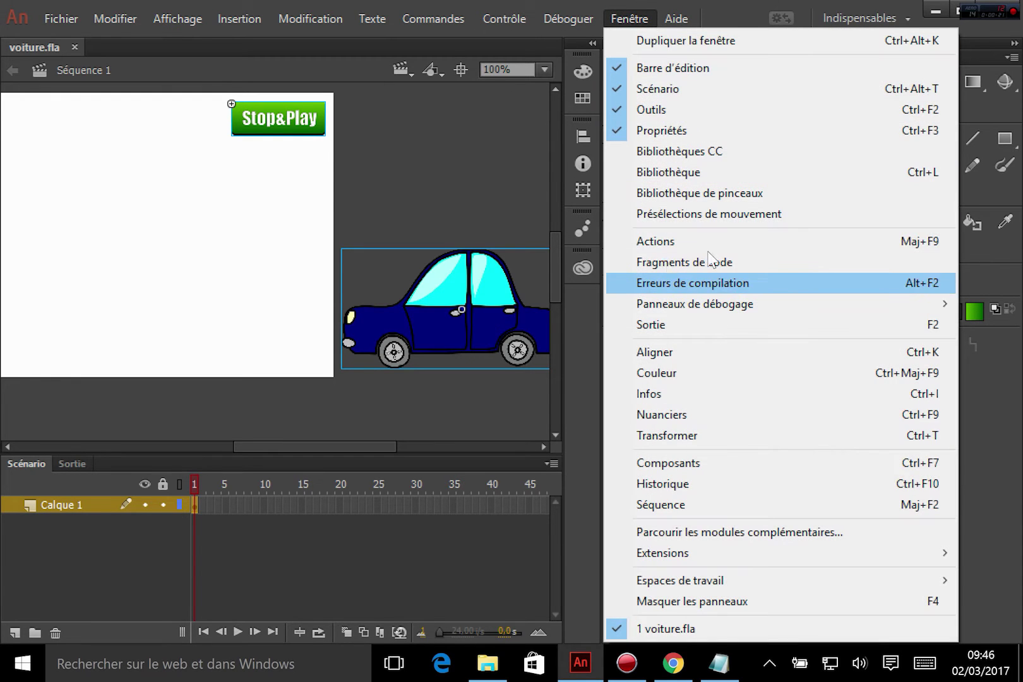
left_click(662, 241)
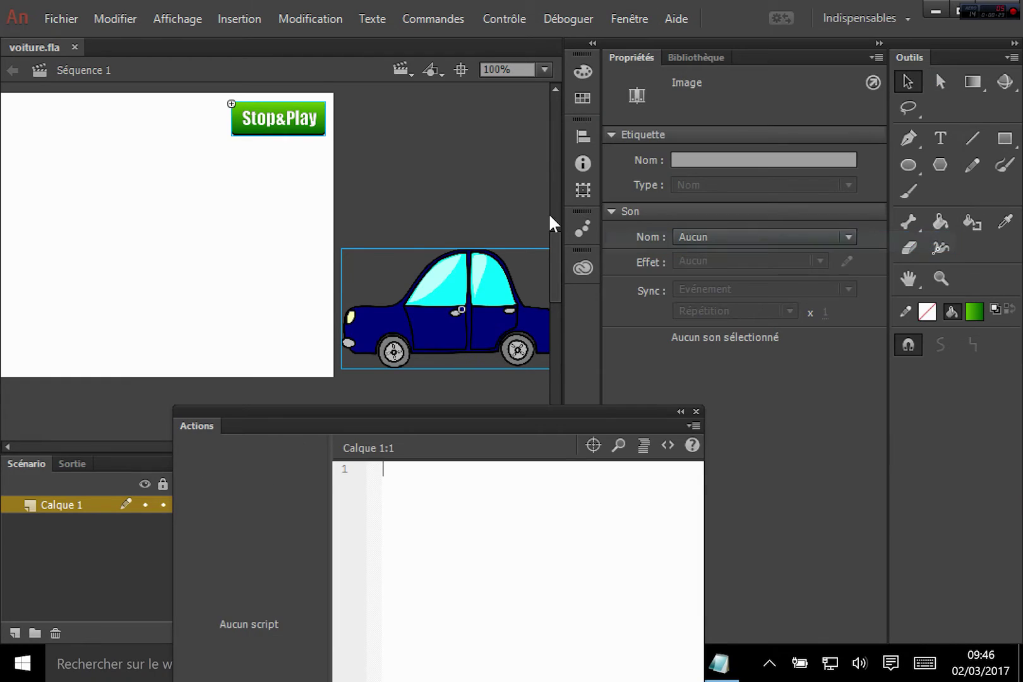
left_click_drag(425, 412, 437, 117)
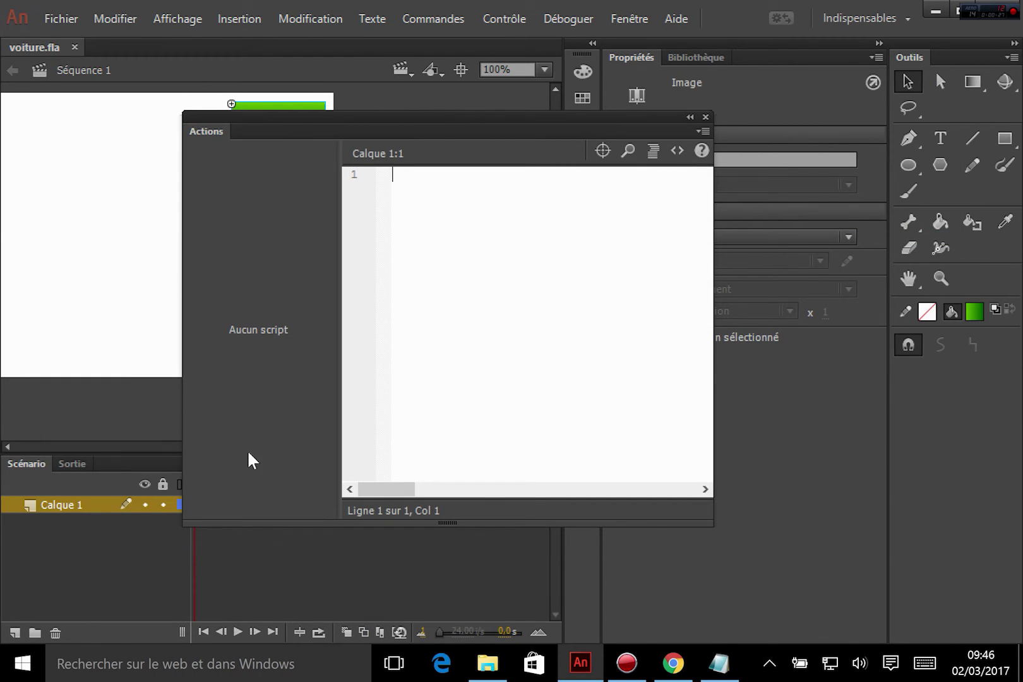
left_click_drag(712, 523, 876, 552)
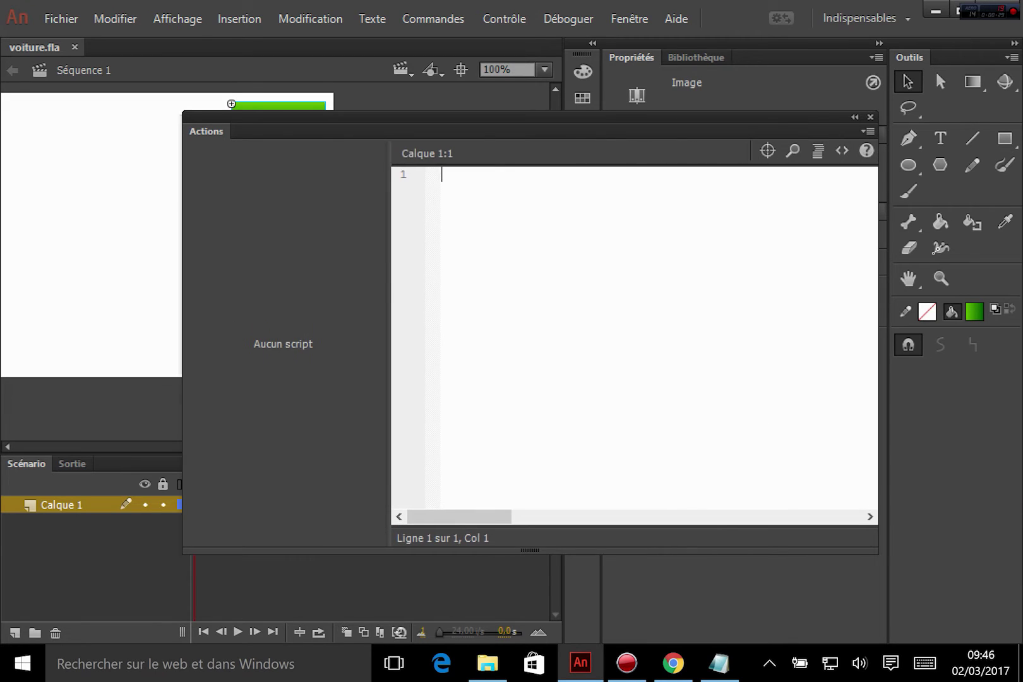
mouse_move(468, 120)
left_mouse_down()
mouse_move(507, 166)
mouse_move(474, 135)
left_mouse_up()
left_click(474, 225)
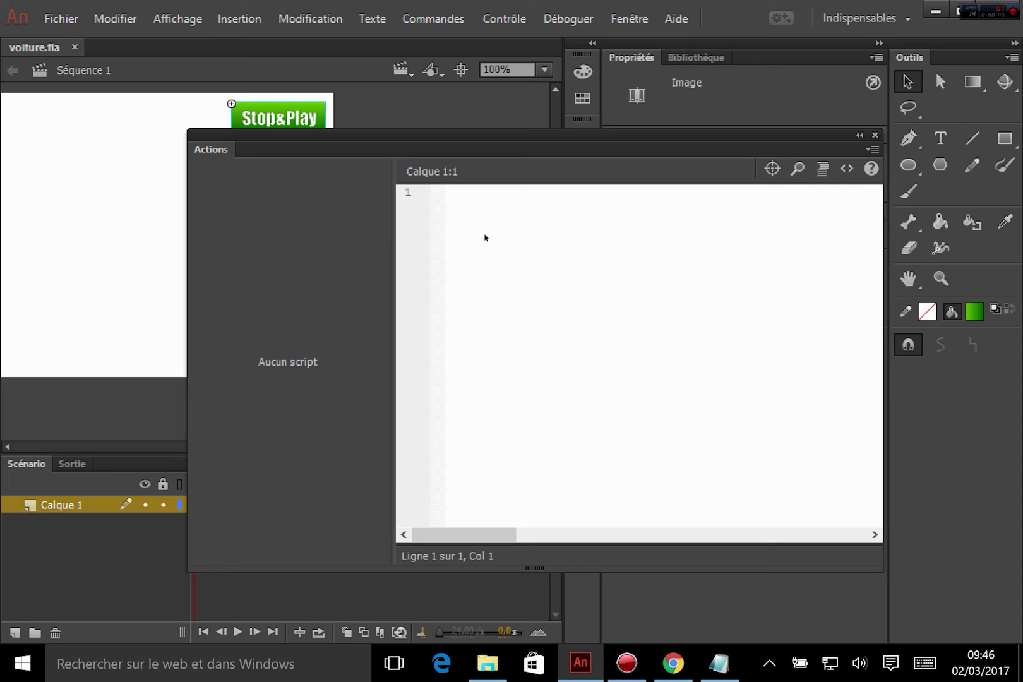
- Write the comment "//j'écoute l'événement click sur le bouton." as the first line of the frame script
type("//")
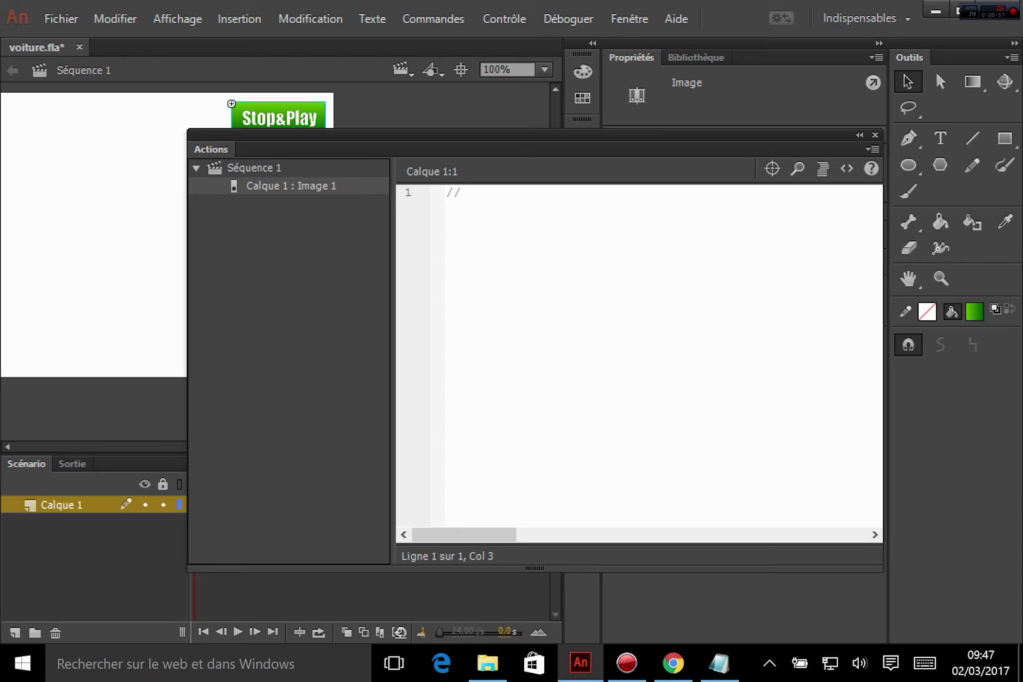
type("j'écoute l'événeme")
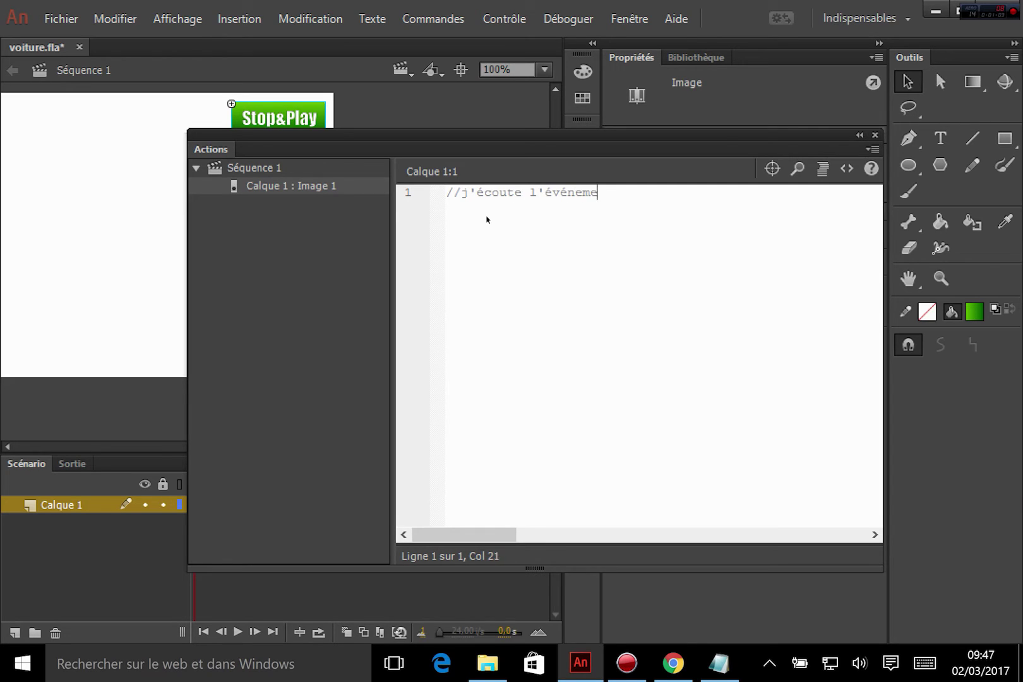
type("nt click sur le bouton.")
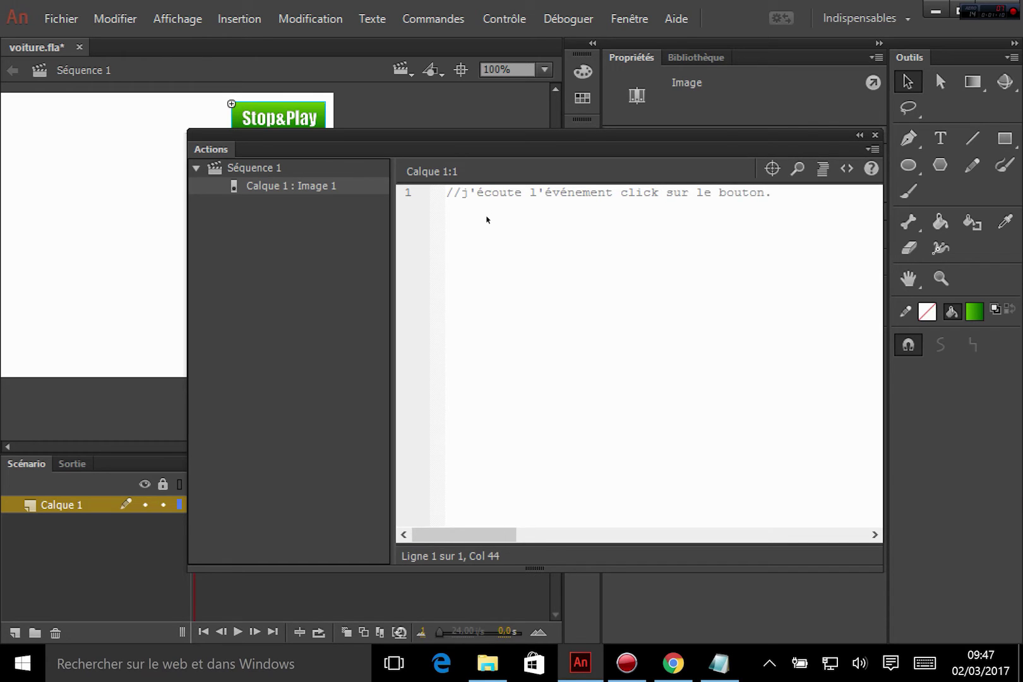
key("Return")
- With the Stop&Play button and its instance name in view, start line 2 of the script with btn.addEventListener
left_click_drag(387, 131, 260, 188)
left_click(287, 117)
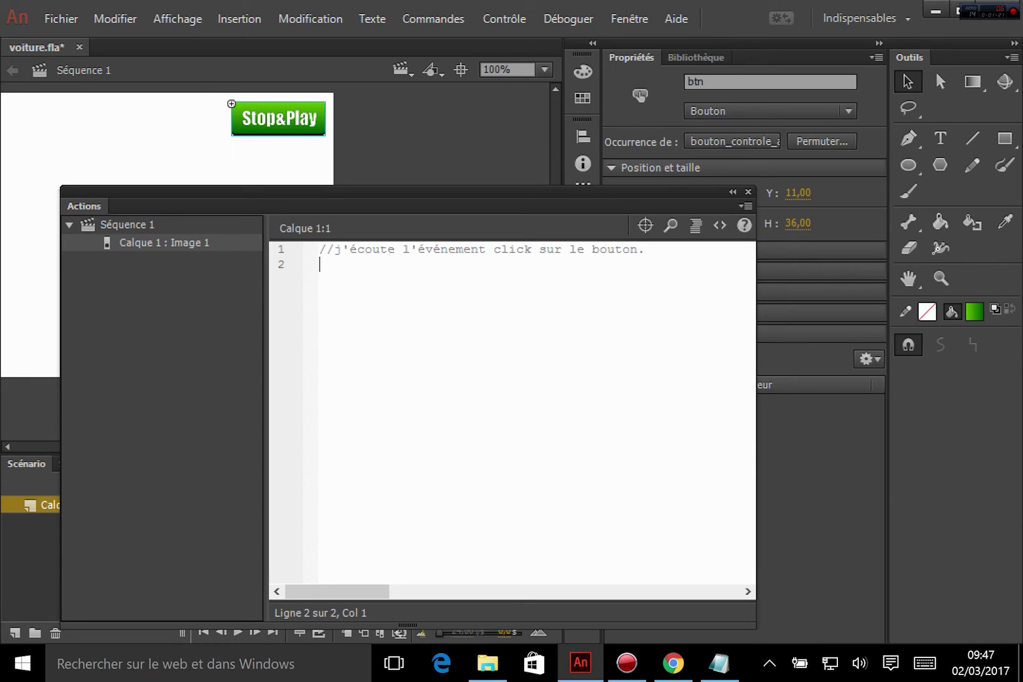
type("btn.addListener")
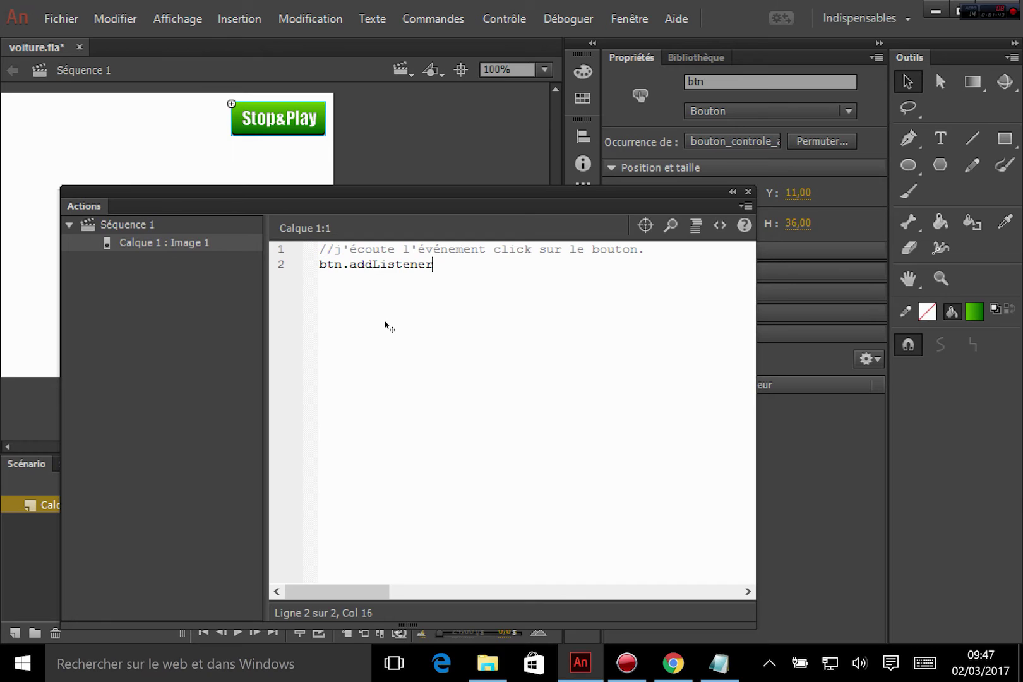
key("BackSpace")
key("BackSpace")
key("BackSpace")
key("BackSpace")
key("BackSpace")
key("BackSpace")
key("BackSpace")
key("BackSpace")
type("EventListener")
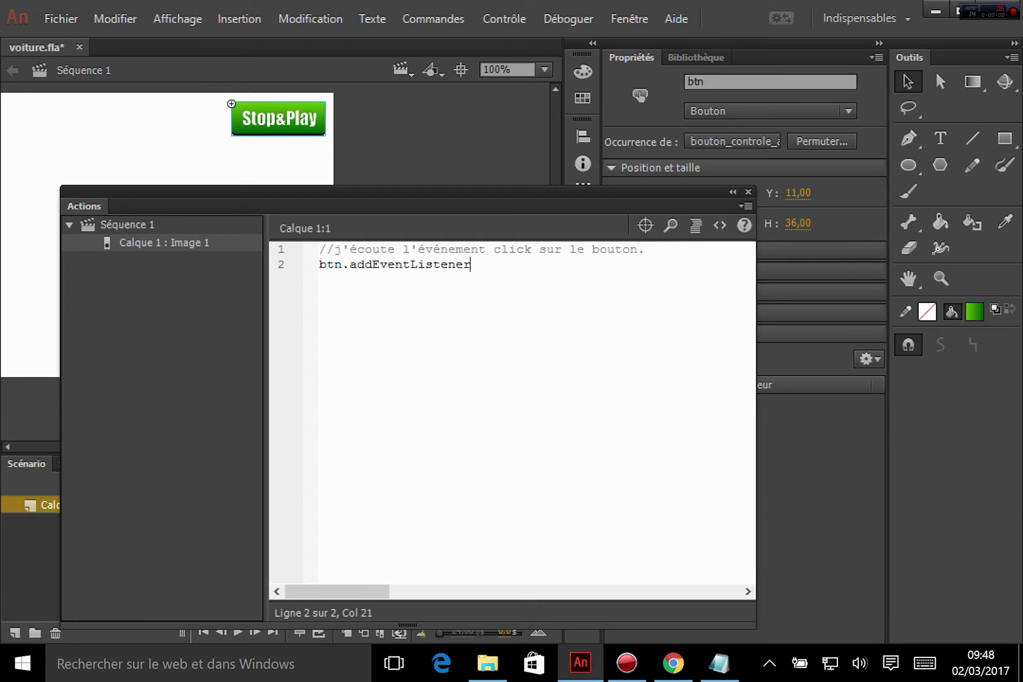
- Complete the addEventListener call on line 2 with the arguments ("click",controle_anim_voiture) and a closing semicolon
type("()\"\"")
key("Left")
type("click")
key("Right")
type(",")
type("controle_anim")
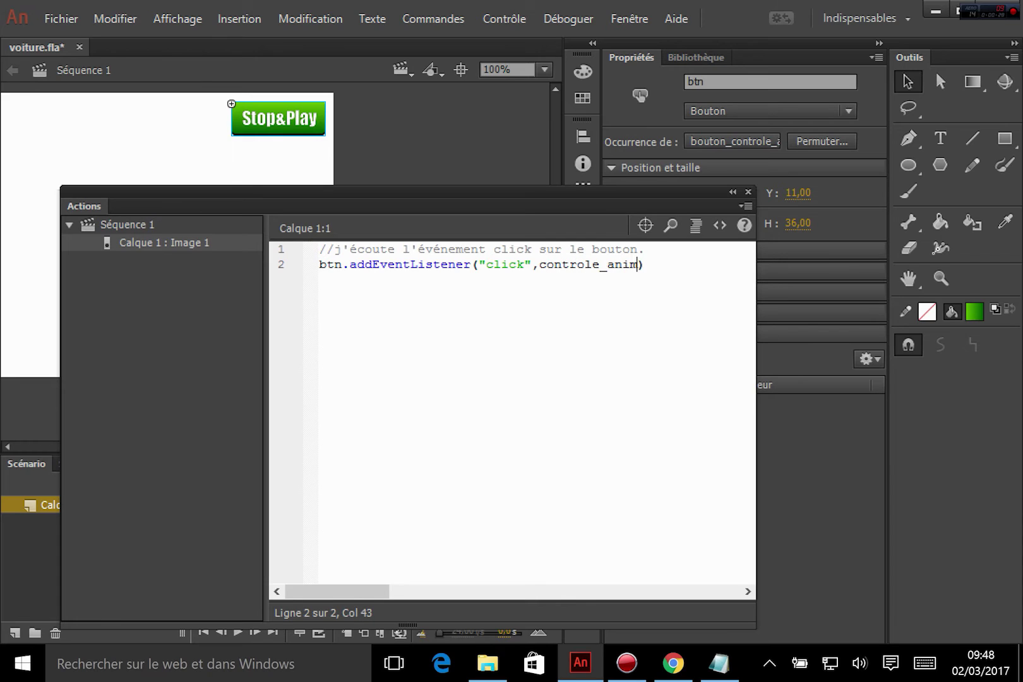
type("_voi")
type("t")
key("BackSpace")
type("ture")
type(";")
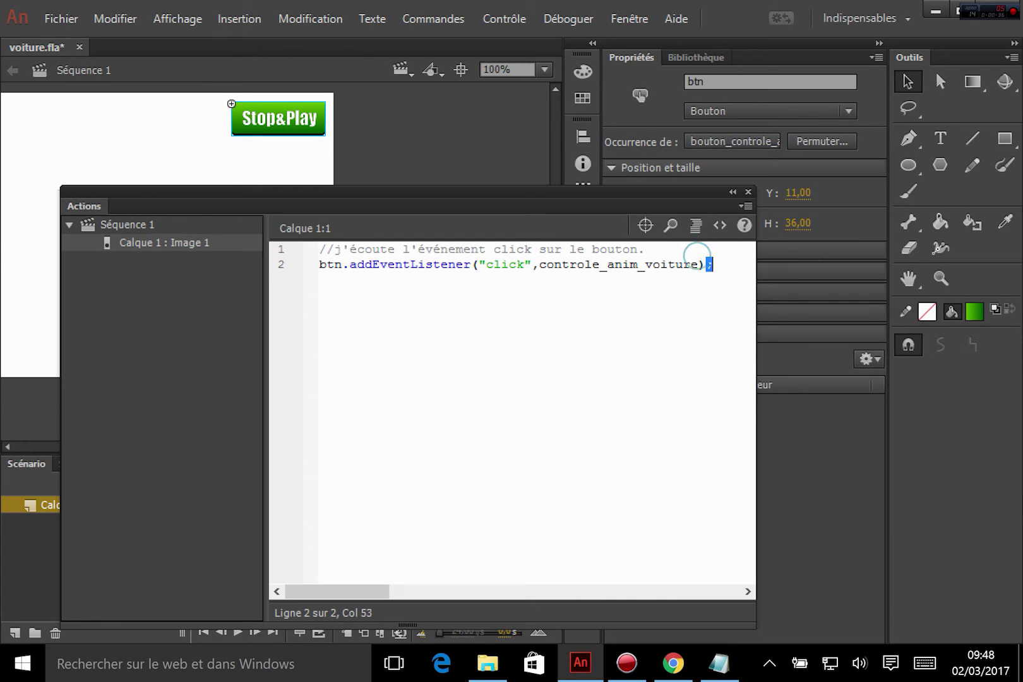
left_click_drag(712, 264, 319, 266)
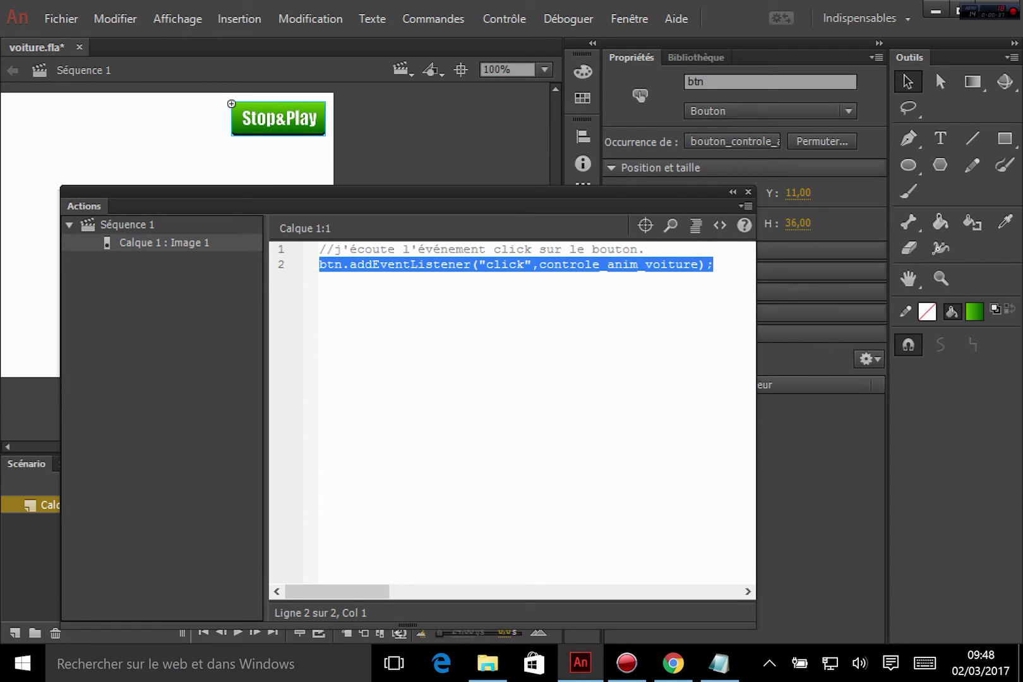
left_click(411, 315)
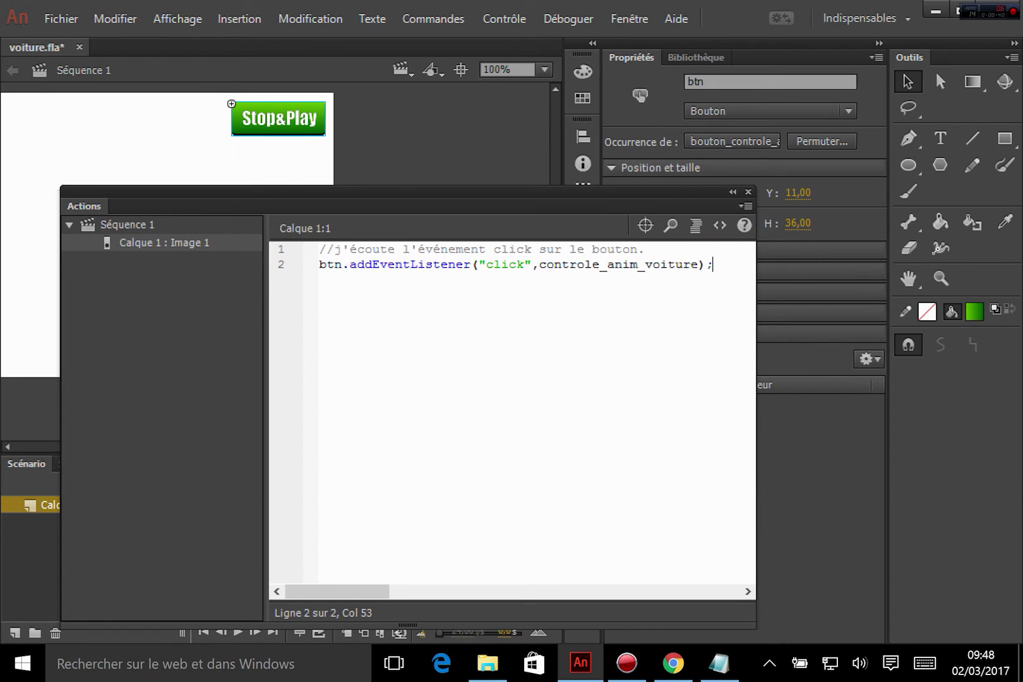
left_click_drag(325, 265, 698, 264)
left_click(713, 264)
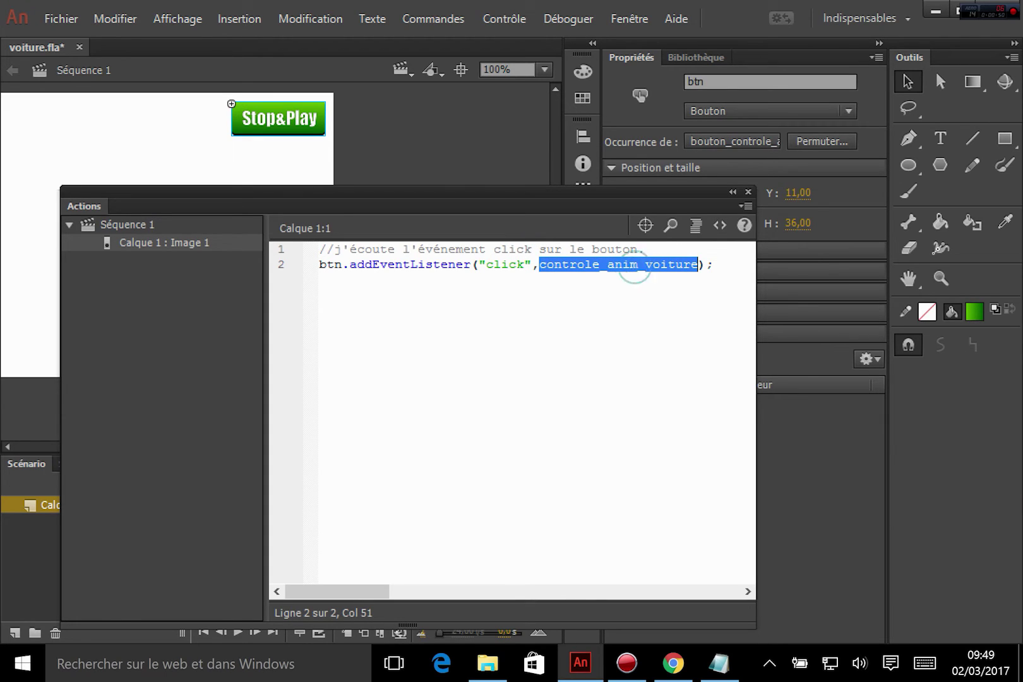
left_click(638, 266)
left_click_drag(538, 265, 698, 264)
- Add the comment "//définition de ce que fait la fonction controle_anim_voiture" on line 4 and widen the script window to fit it
left_click(693, 278)
key("Return")
key("Return")
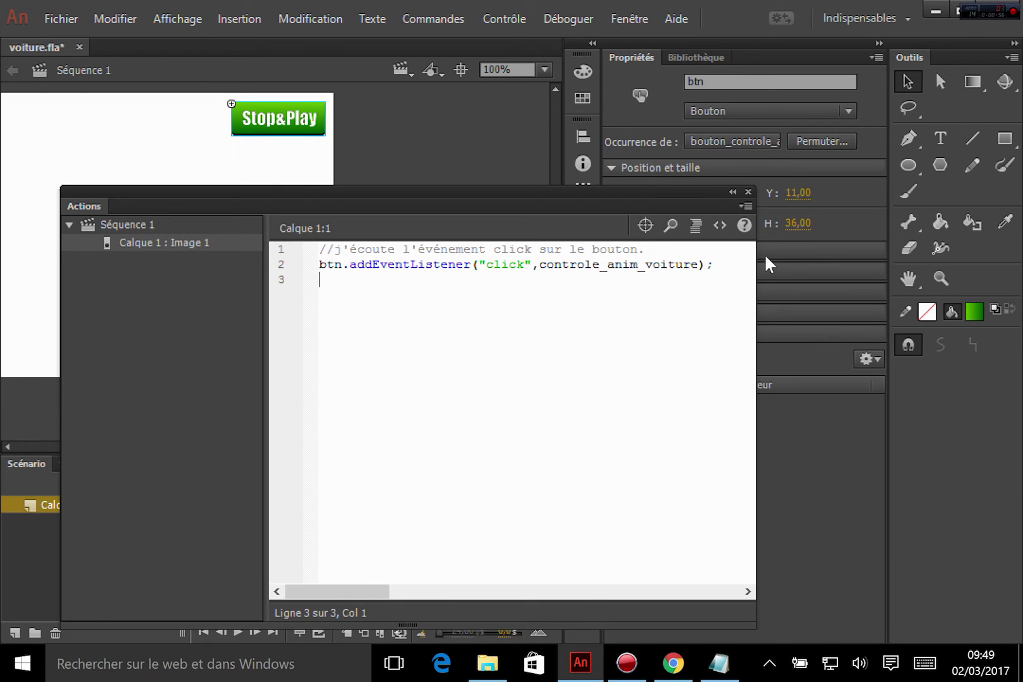
type("//définition de ce que ")
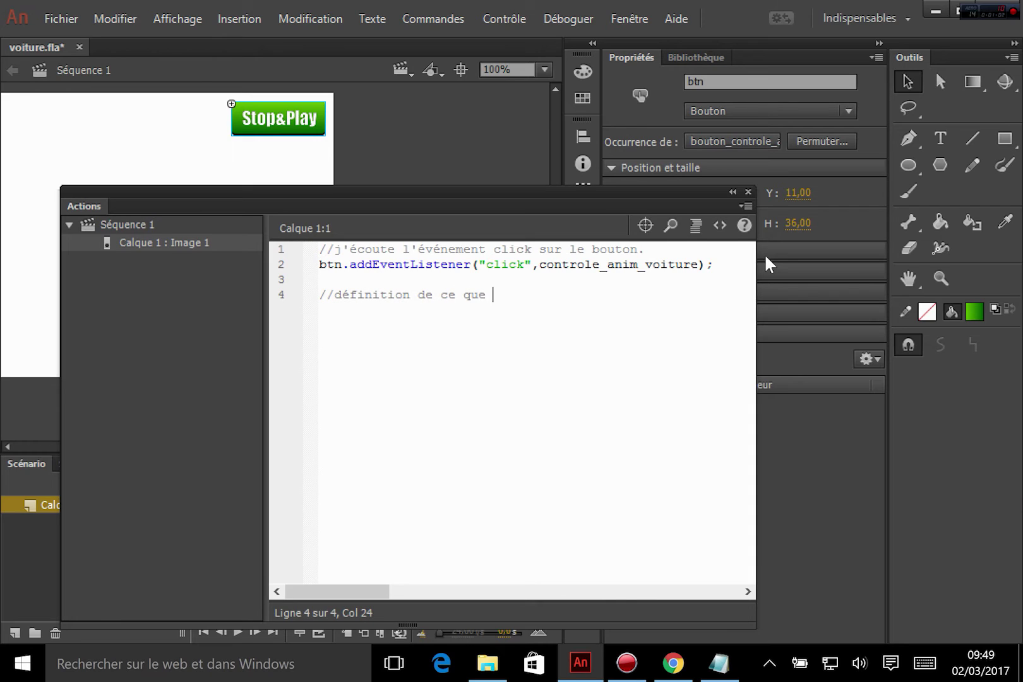
type("fait la fonction controile")
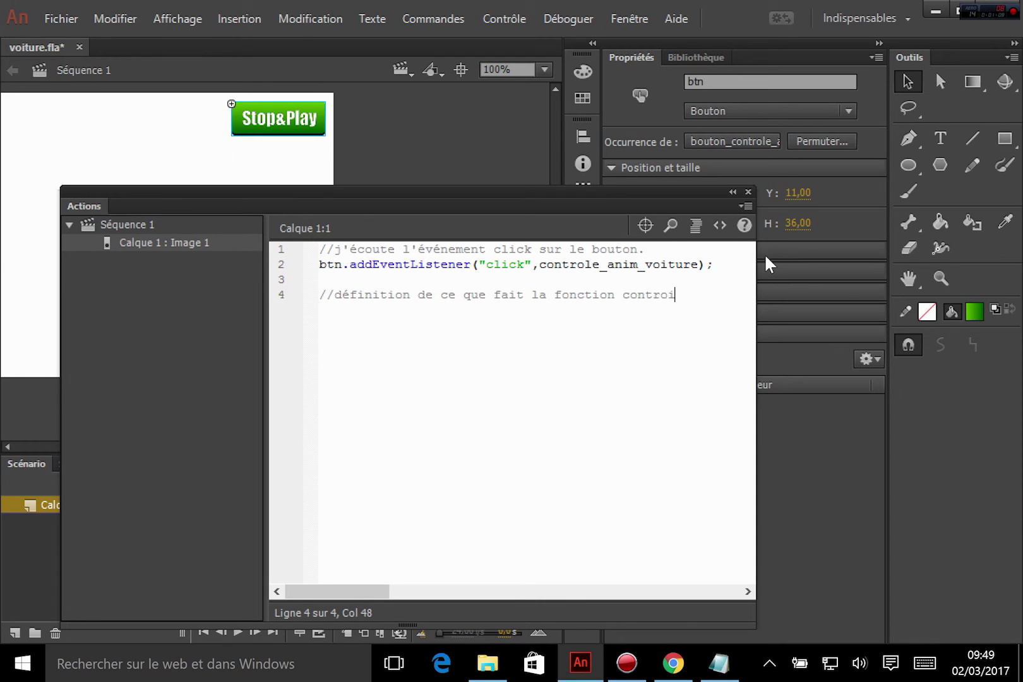
key("BackSpace")
key("BackSpace")
key("BackSpace")
type("le_anim_voiture")
key("Return")
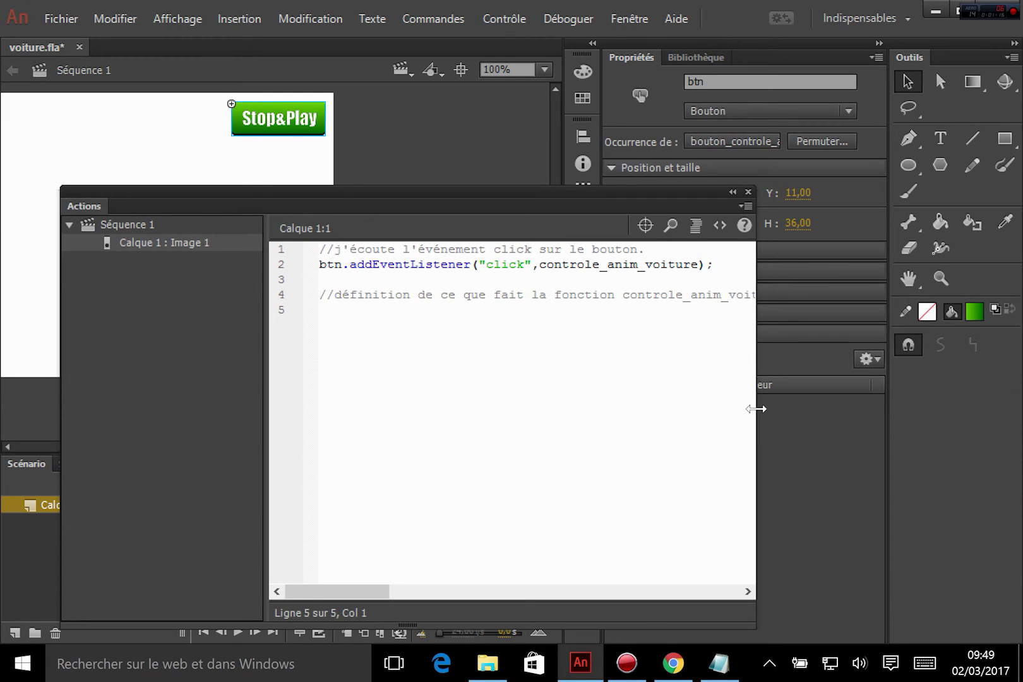
left_click_drag(755, 407, 899, 404)
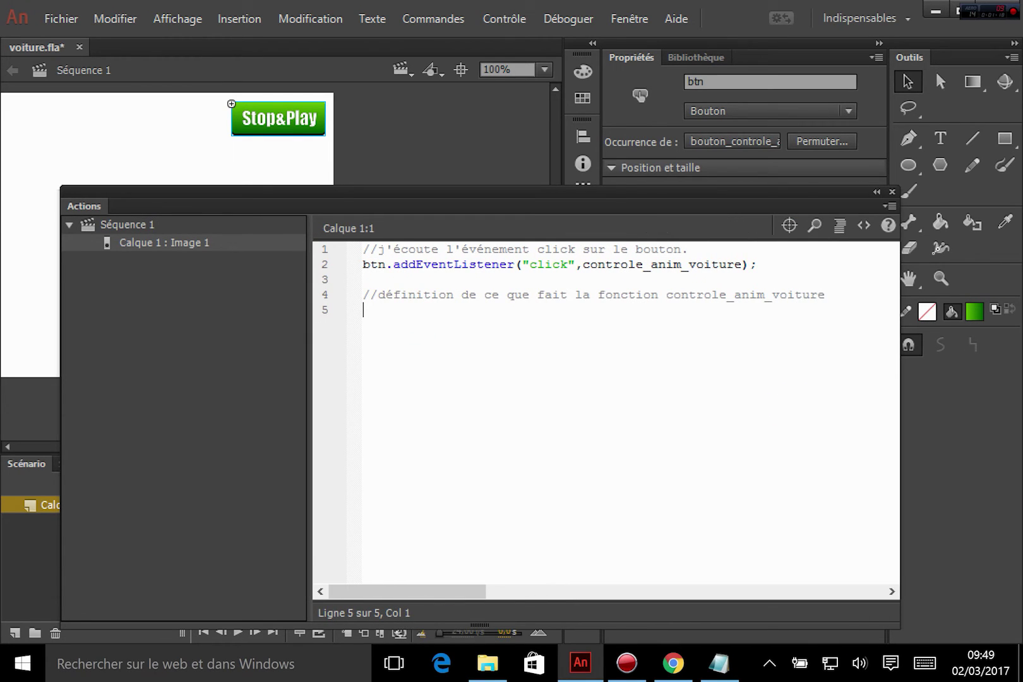
- Declare function controle_anim_voiture() below the comment, reusing the listener's function name, with an empty body between braces on separate lines
type("function")
left_click_drag(582, 265, 741, 266)
key("ctrl+c")
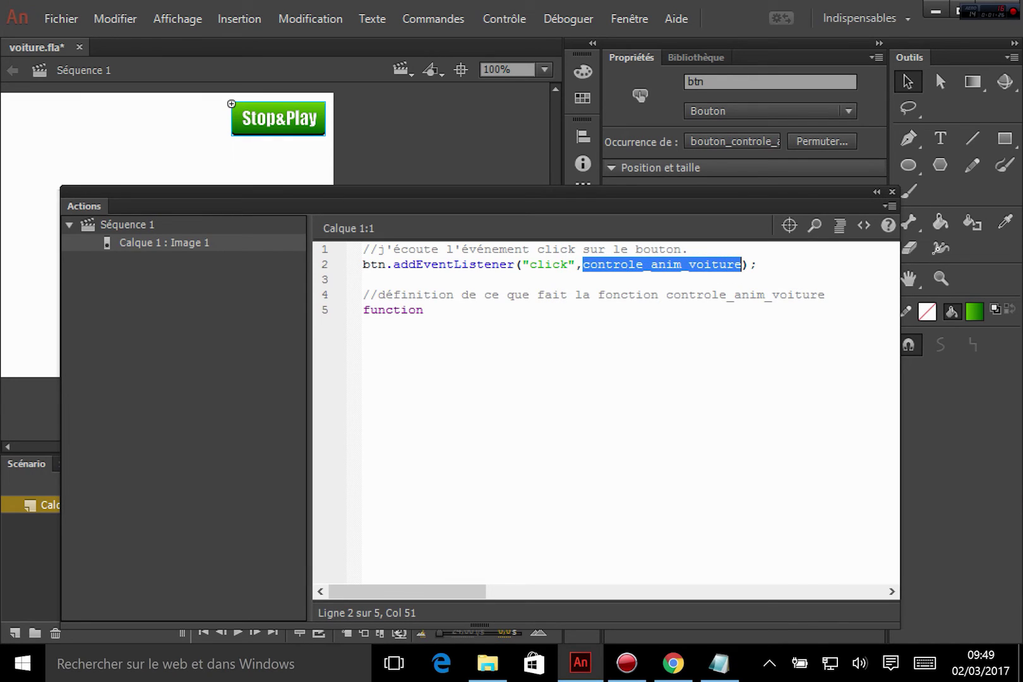
left_click(450, 312)
key("ctrl+v")
type("(")
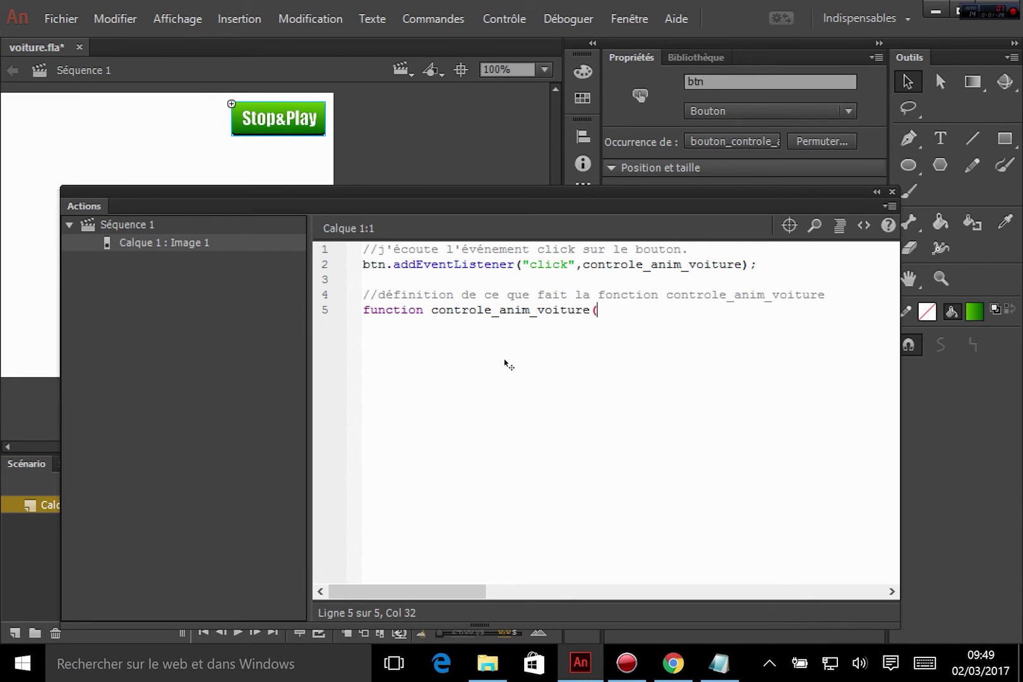
type("){")
type("}")
key("Left")
key("Return")
key("Return")
key("BackSpace")
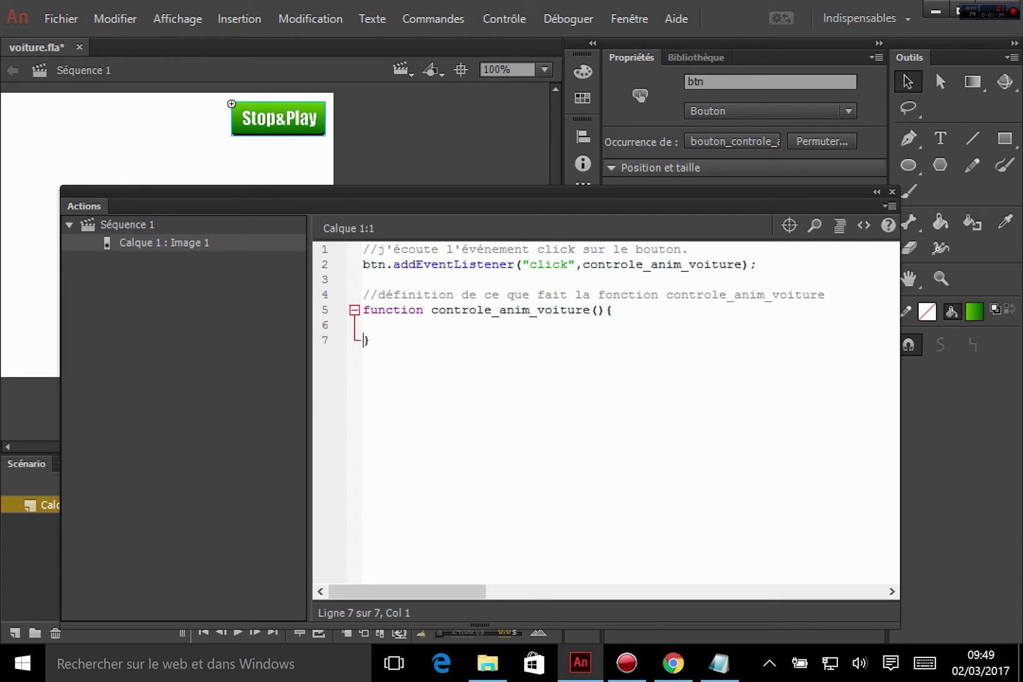
- Give the controle_anim_voiture function the parameter event:MouseEvent, accepting the suggested MouseEvent class
left_click(497, 322)
left_click(596, 310)
type("even")
type("t")
type(":Moiu")
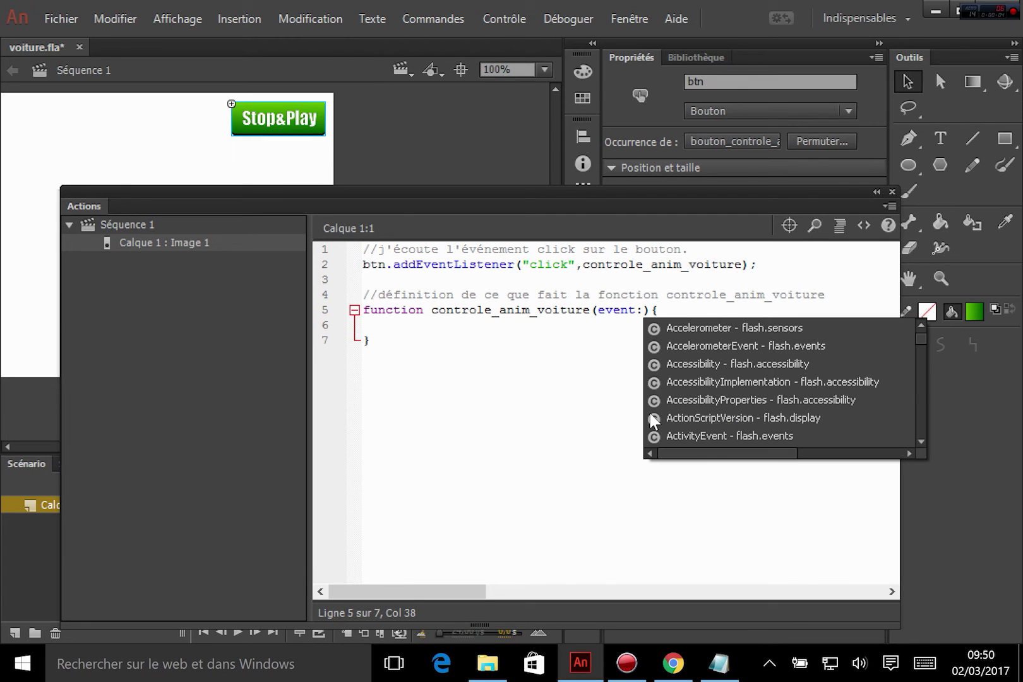
key("BackSpace")
key("BackSpace")
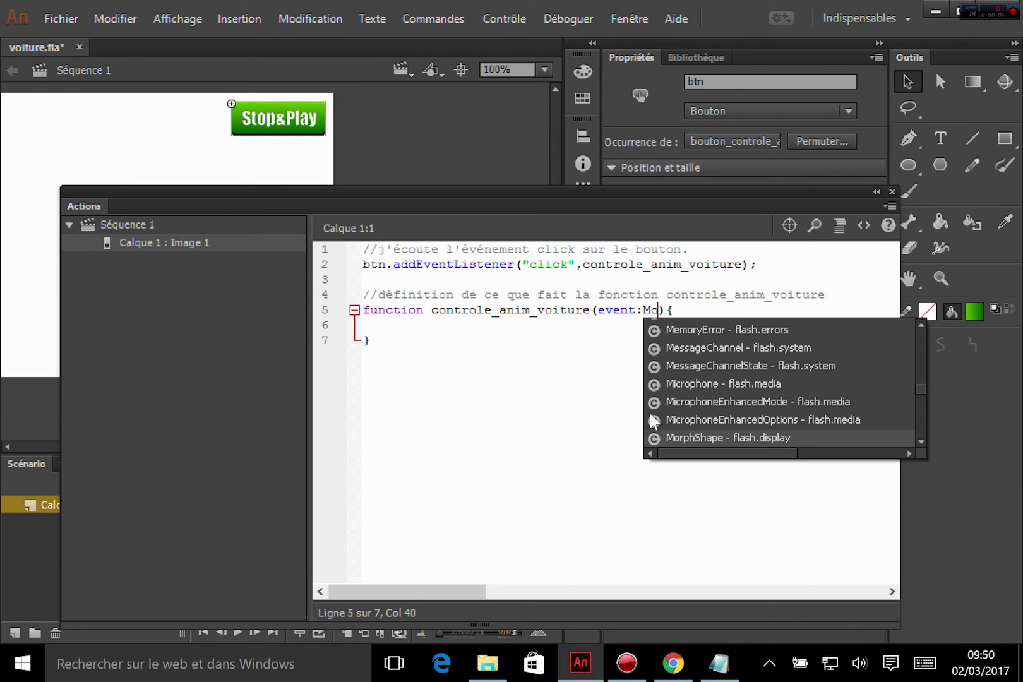
type("useE")
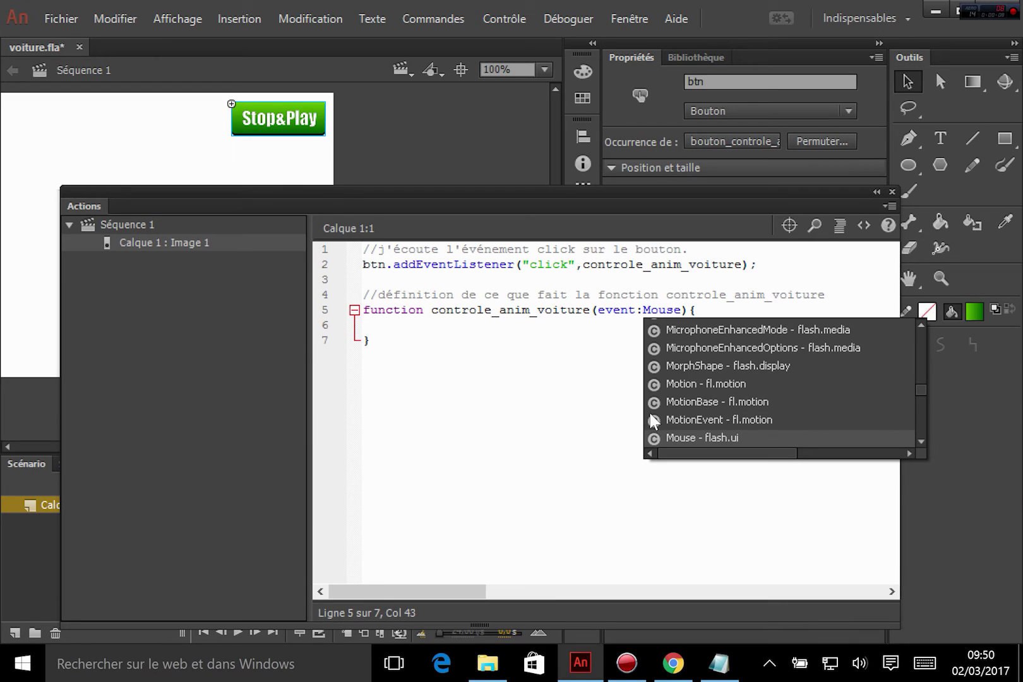
key("Return")
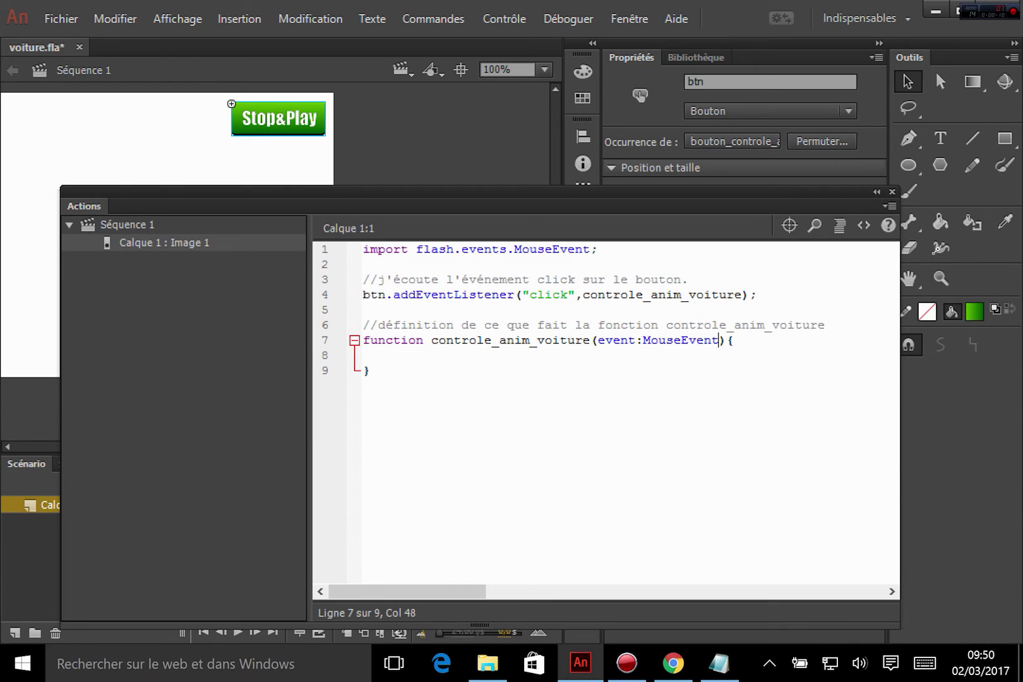
left_click_drag(598, 341, 717, 340)
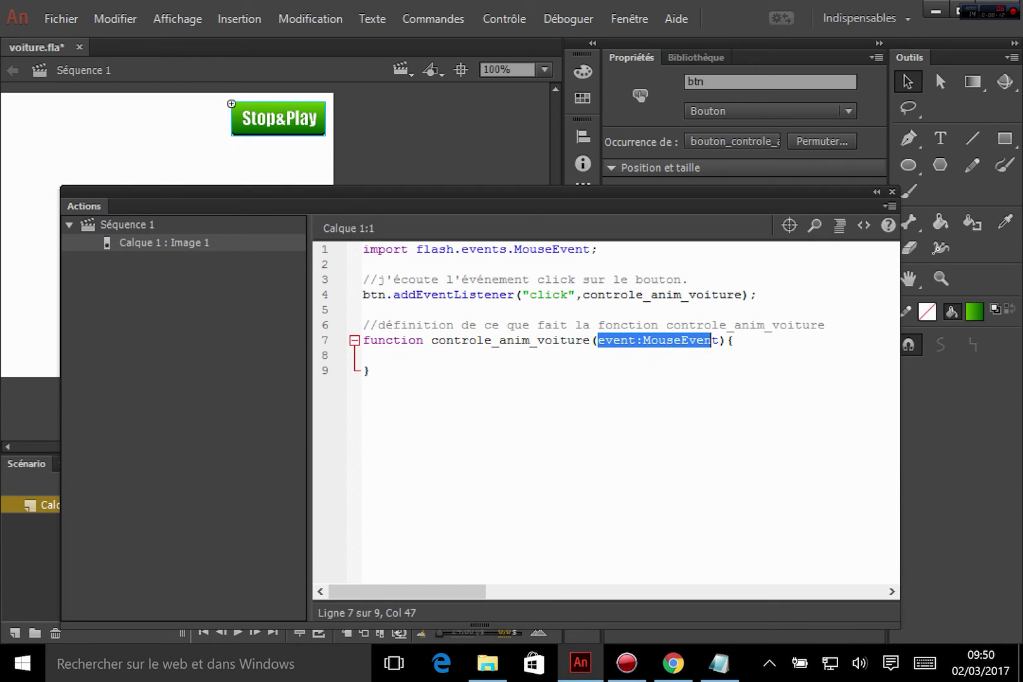
left_click(713, 338)
- Check the car's instance name on the stage, write voiture_anim.stop(); in the function body, and save the file
left_click(393, 355)
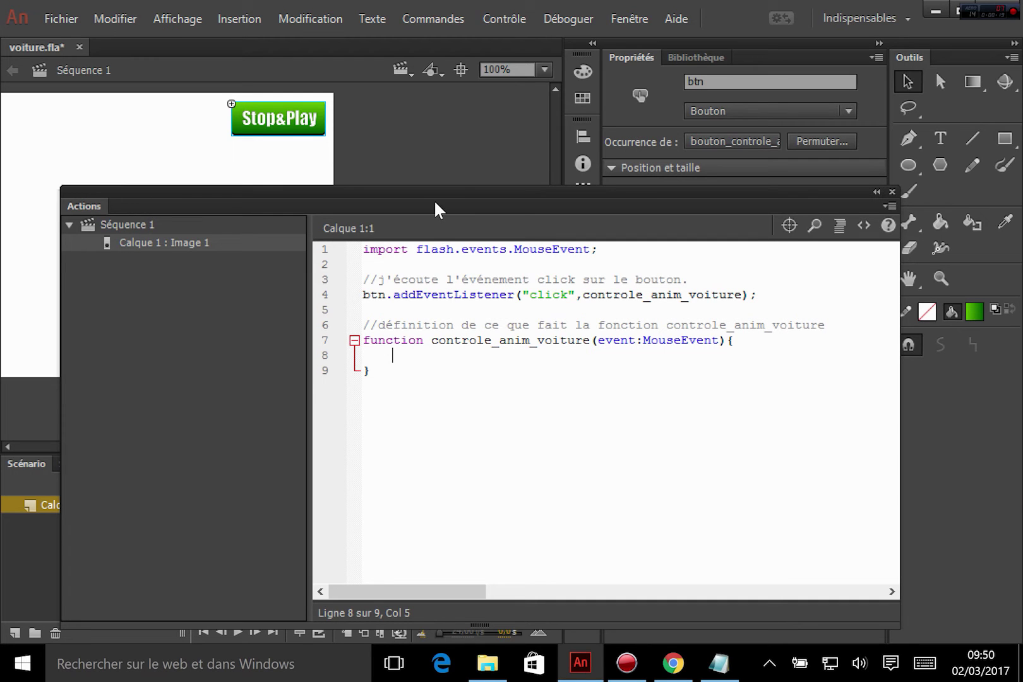
left_click_drag(434, 200, 392, 450)
left_click(440, 351)
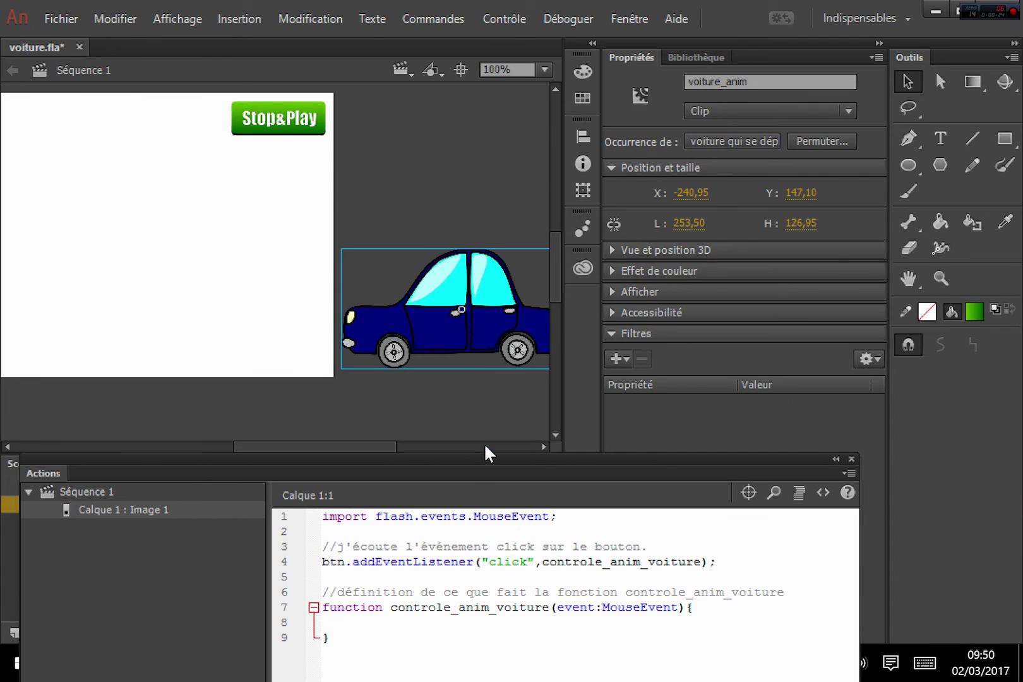
left_click_drag(485, 456, 497, 148)
left_click(376, 306)
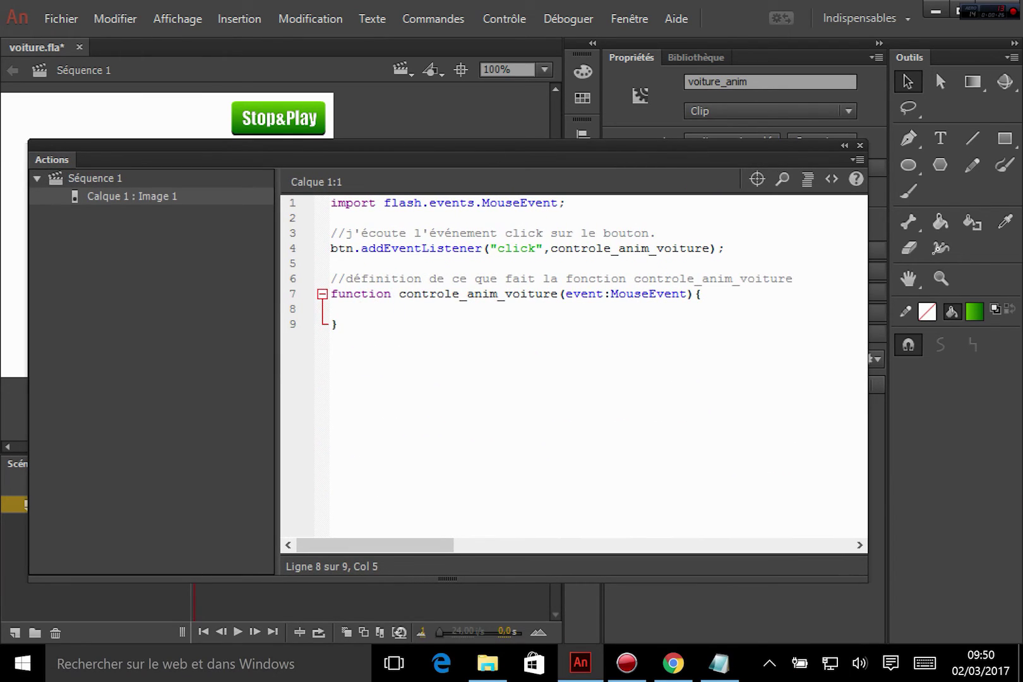
type("voiture_anim.")
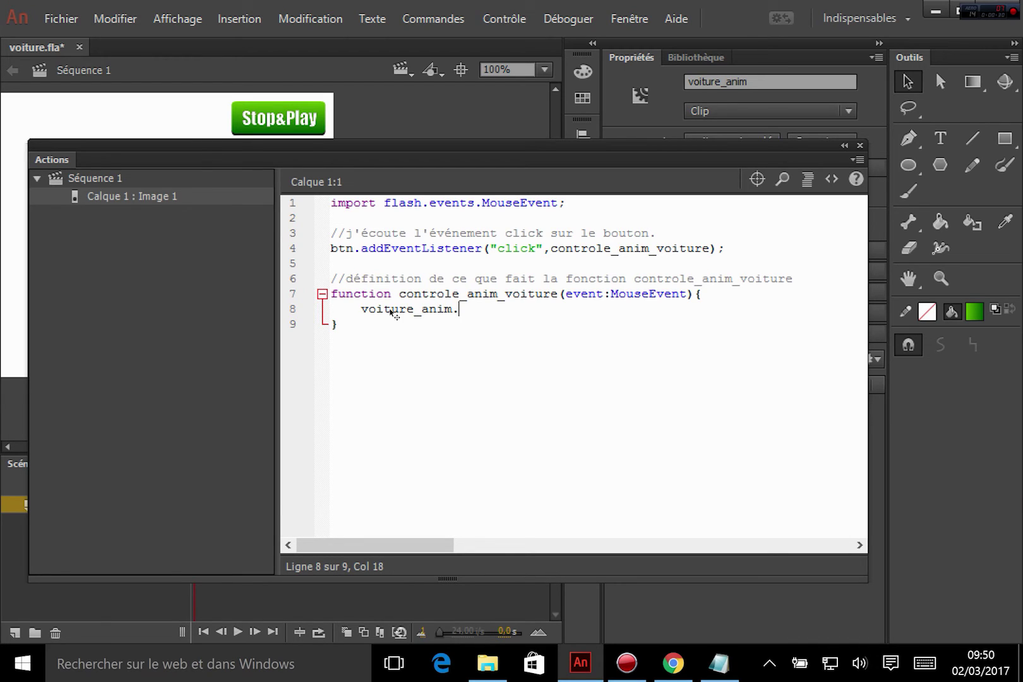
type("stop();")
key("ctrl+s")
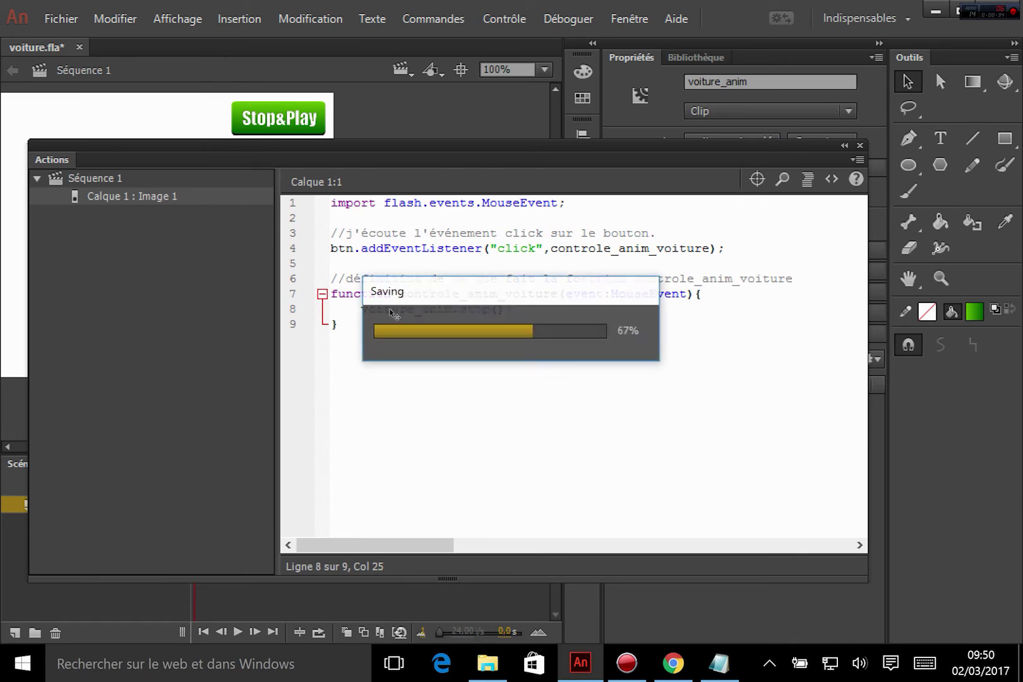
- Test the movie, use the Stop&Play button while the car is moving, and close the preview
left_click_drag(361, 308, 543, 308)
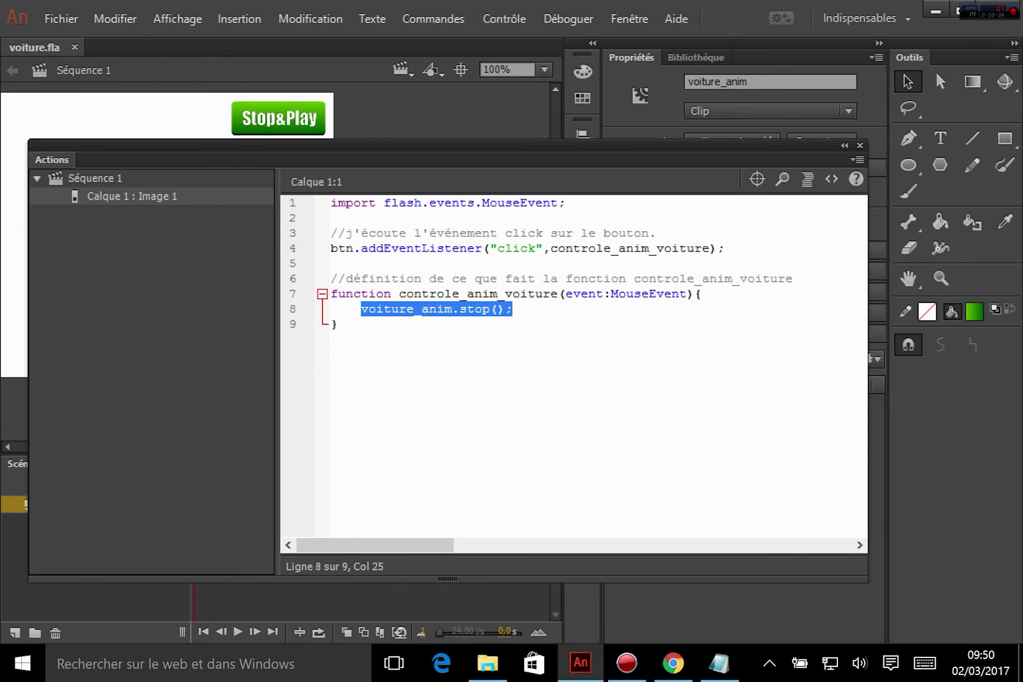
left_click(553, 316)
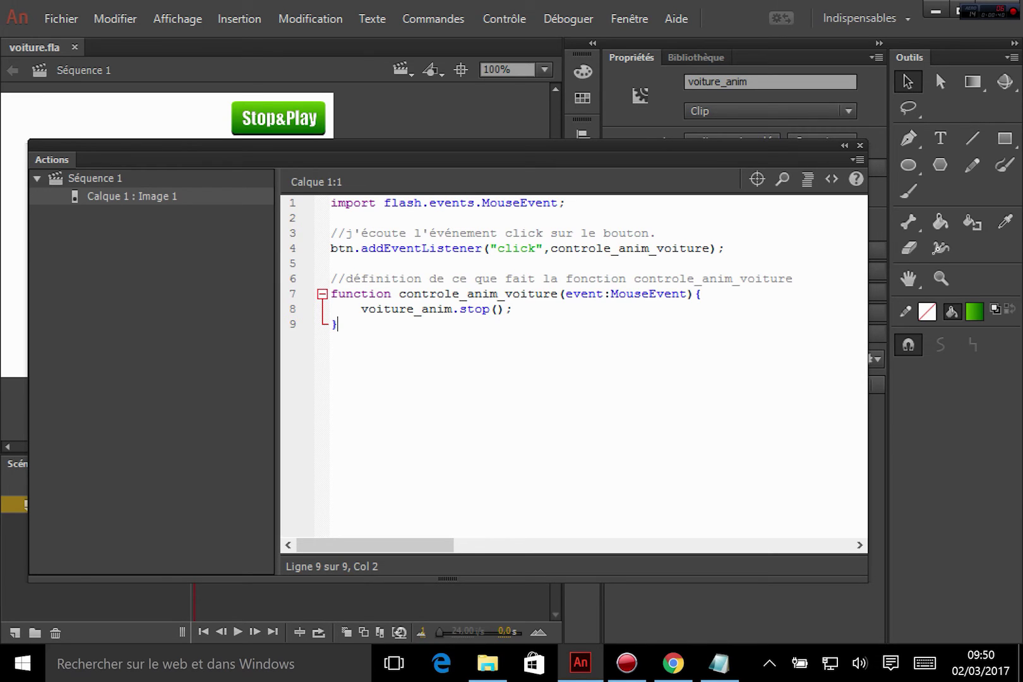
key("ctrl+Return")
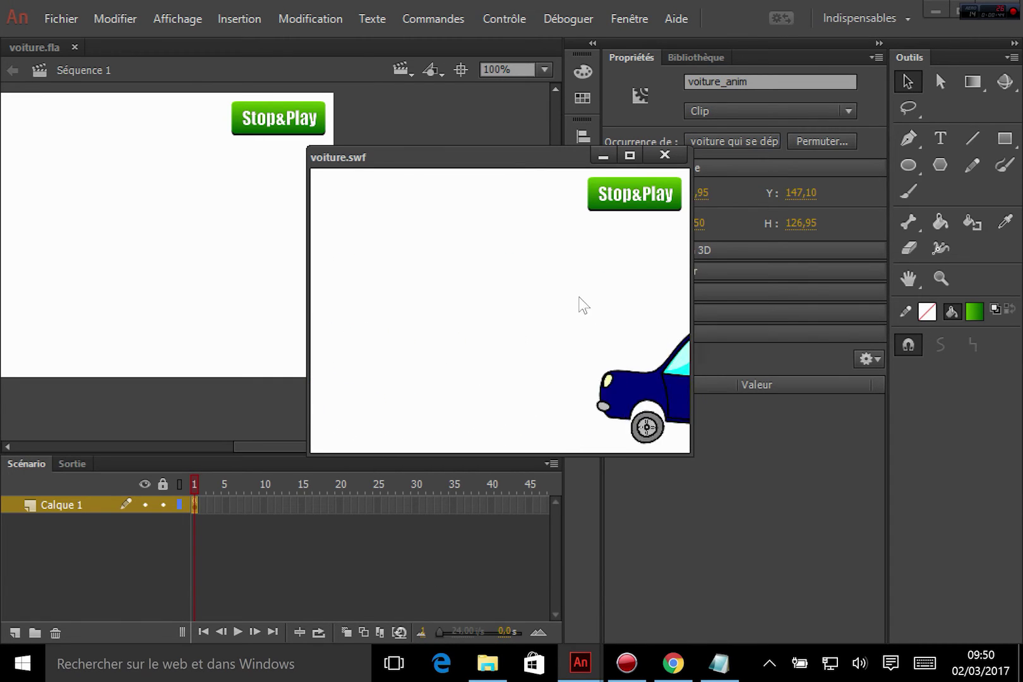
left_click(628, 204)
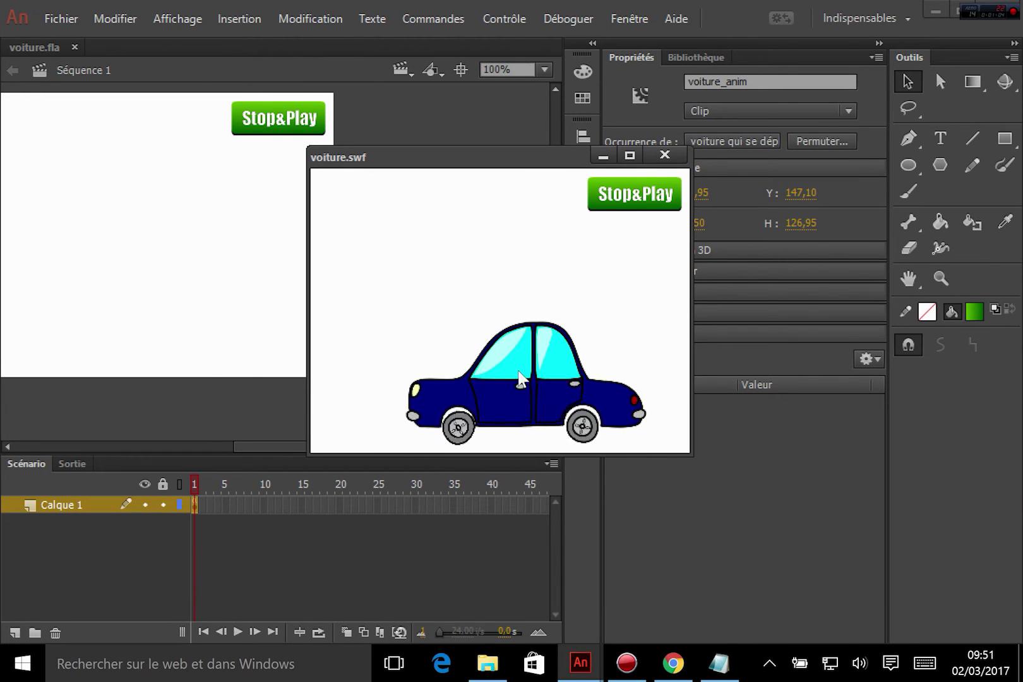
left_click(664, 155)
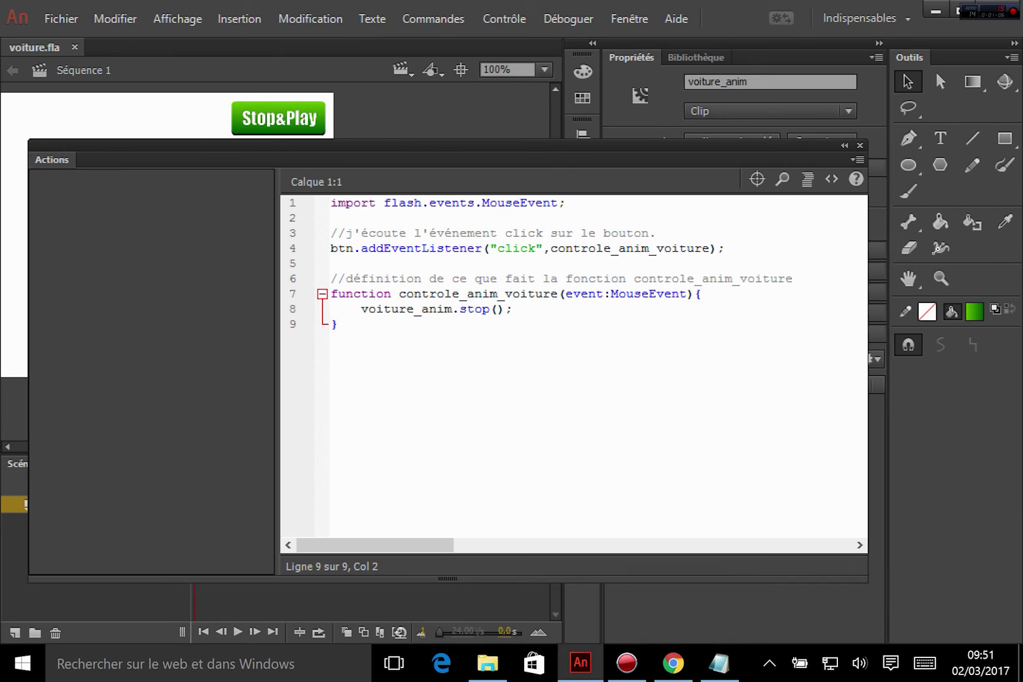
- Move the script window aside and open the "voiture qui se déplace" clip at frame 1, then its nested car-with-wheels clip
left_click_drag(793, 142, 786, 455)
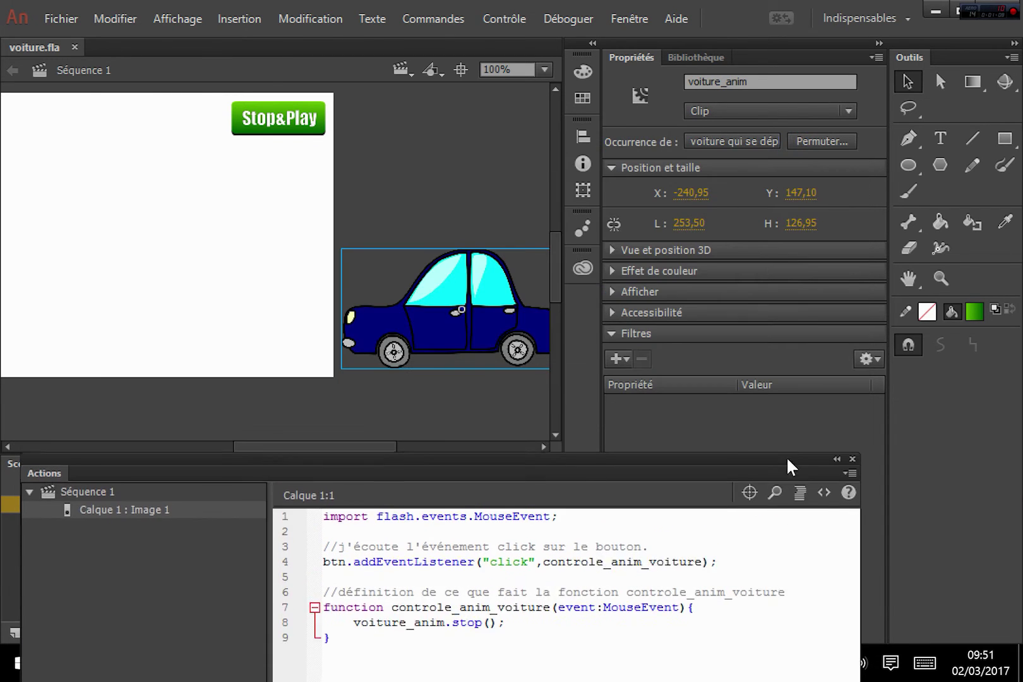
double_click(491, 332)
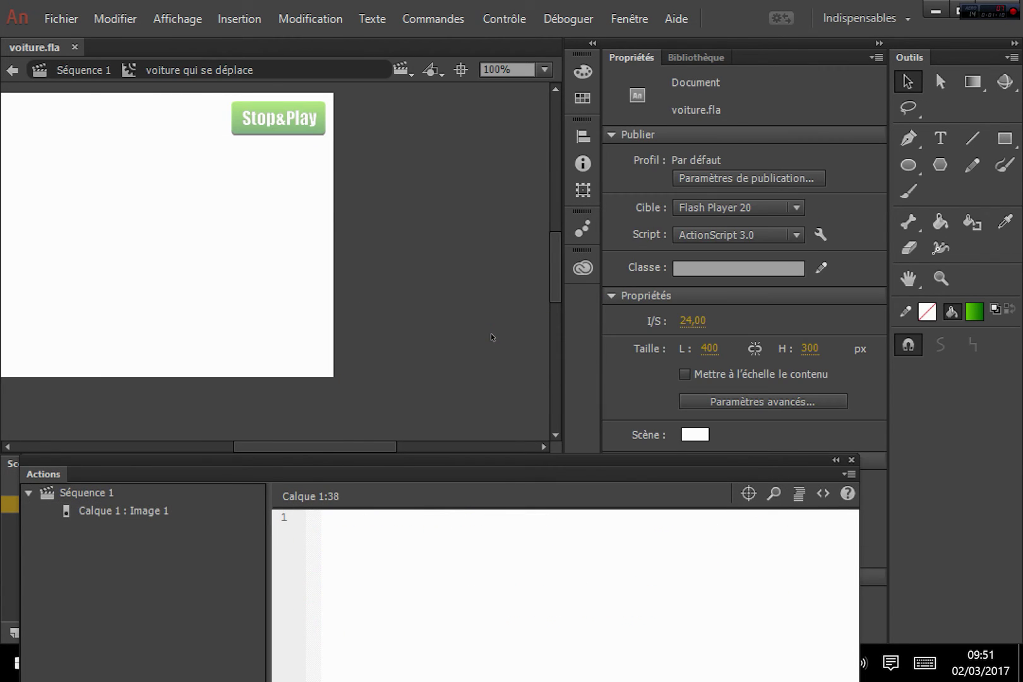
left_click_drag(336, 445, 249, 445)
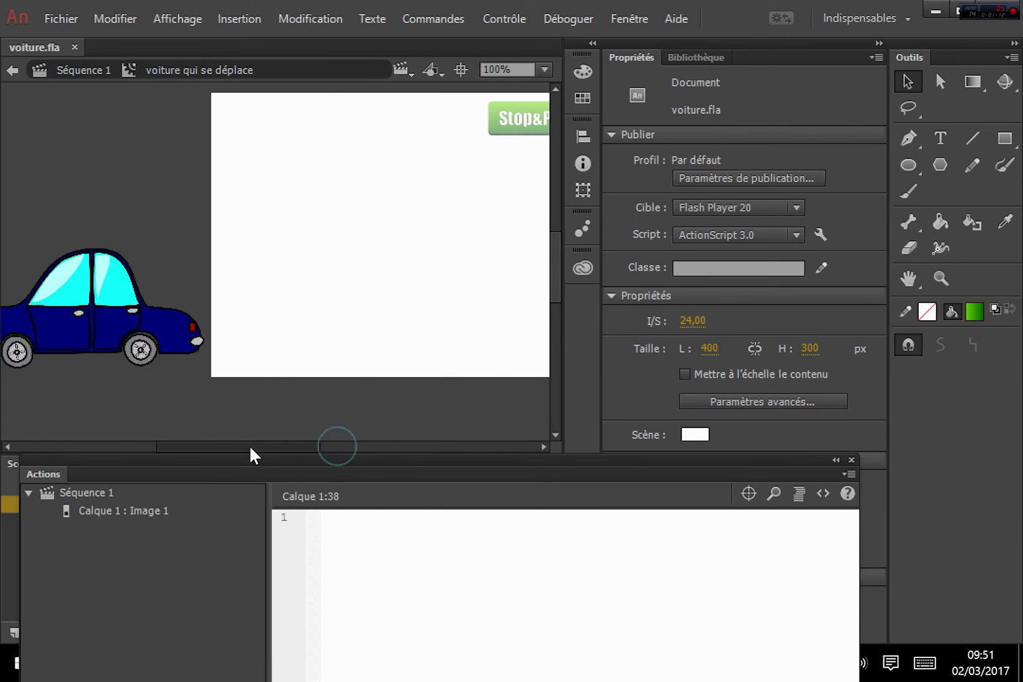
left_click_drag(308, 460, 770, 227)
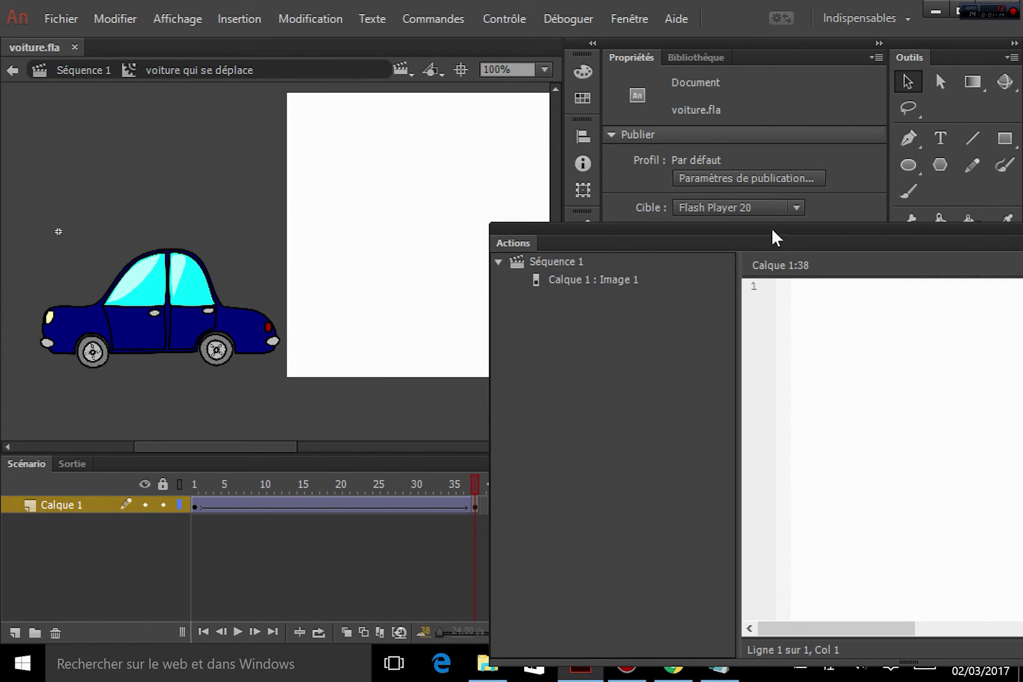
left_click(194, 505)
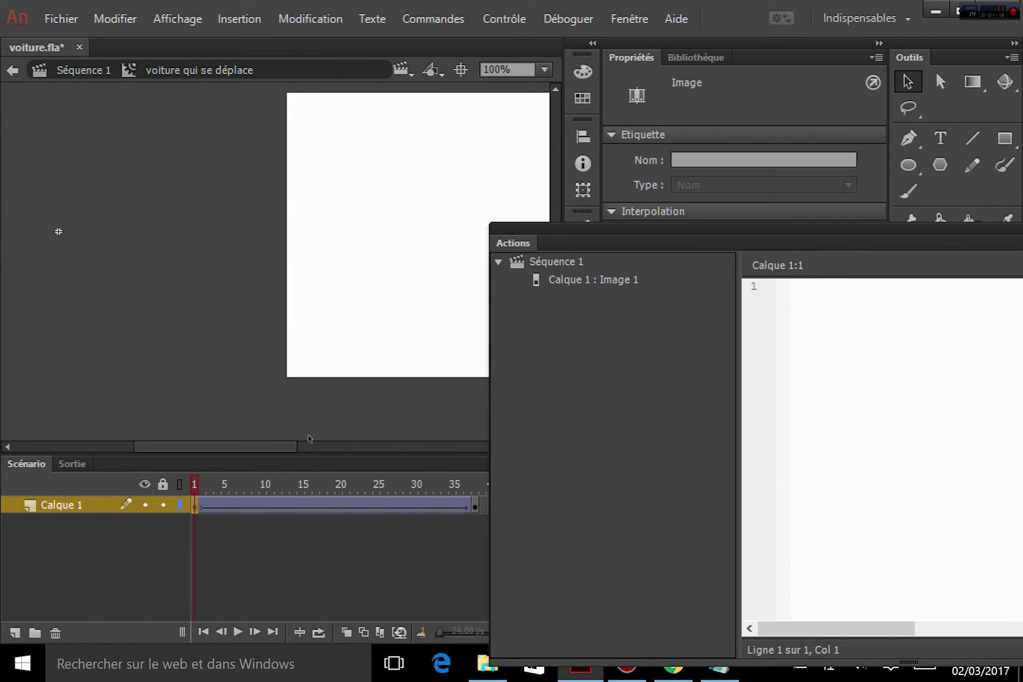
left_click_drag(334, 315, 50, 313)
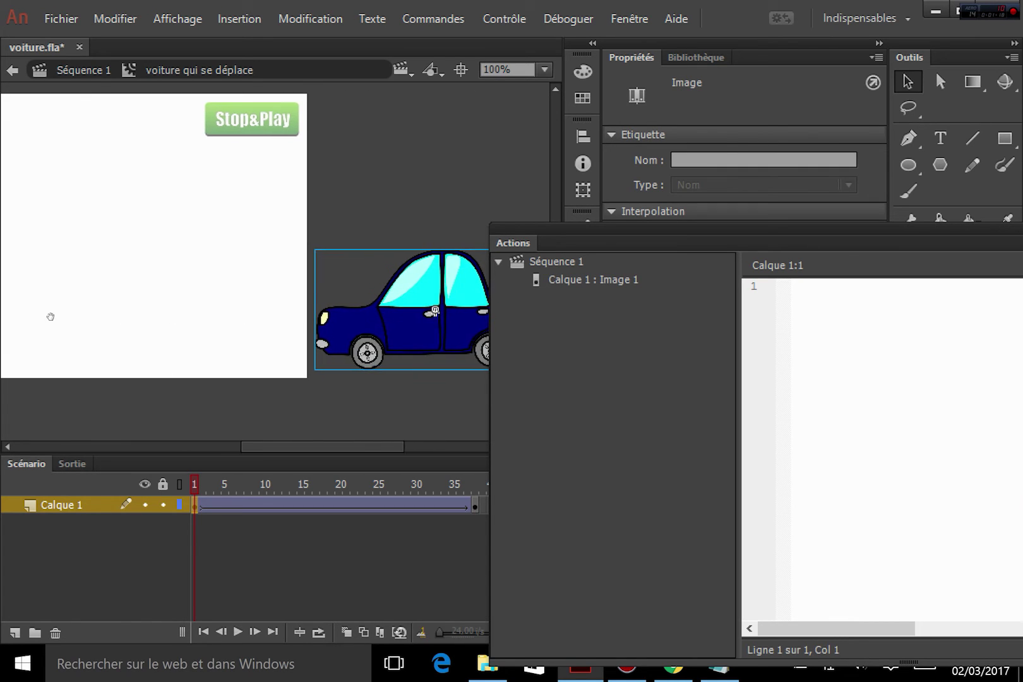
left_click(410, 353)
left_click_drag(423, 393, 304, 380)
double_click(297, 316)
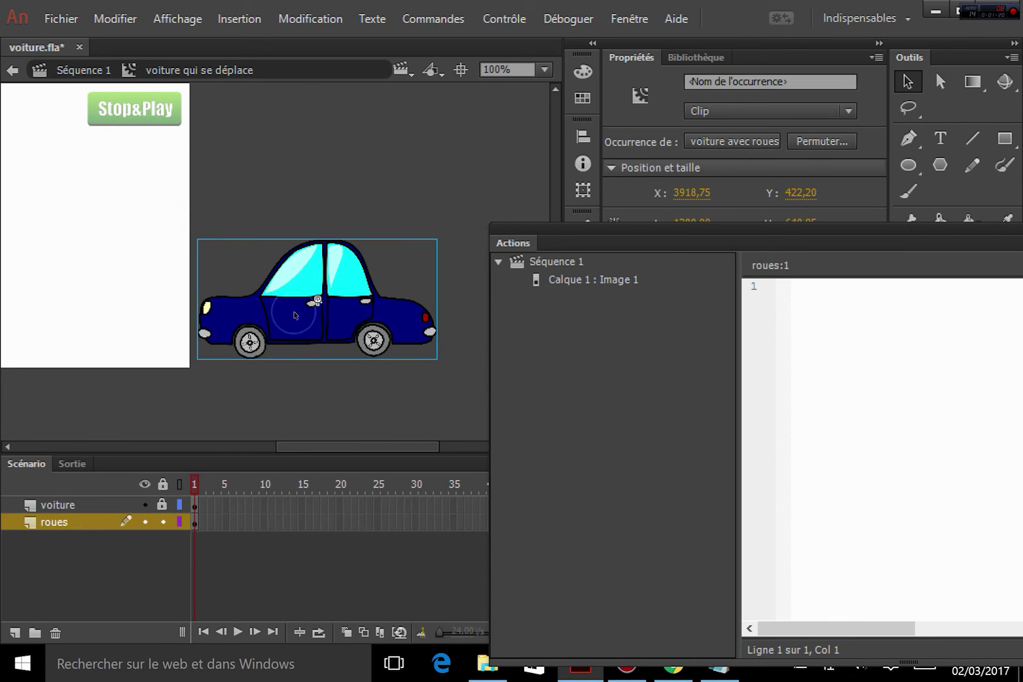
- Name the front wheel's clip instance roue_avant
left_click(252, 344)
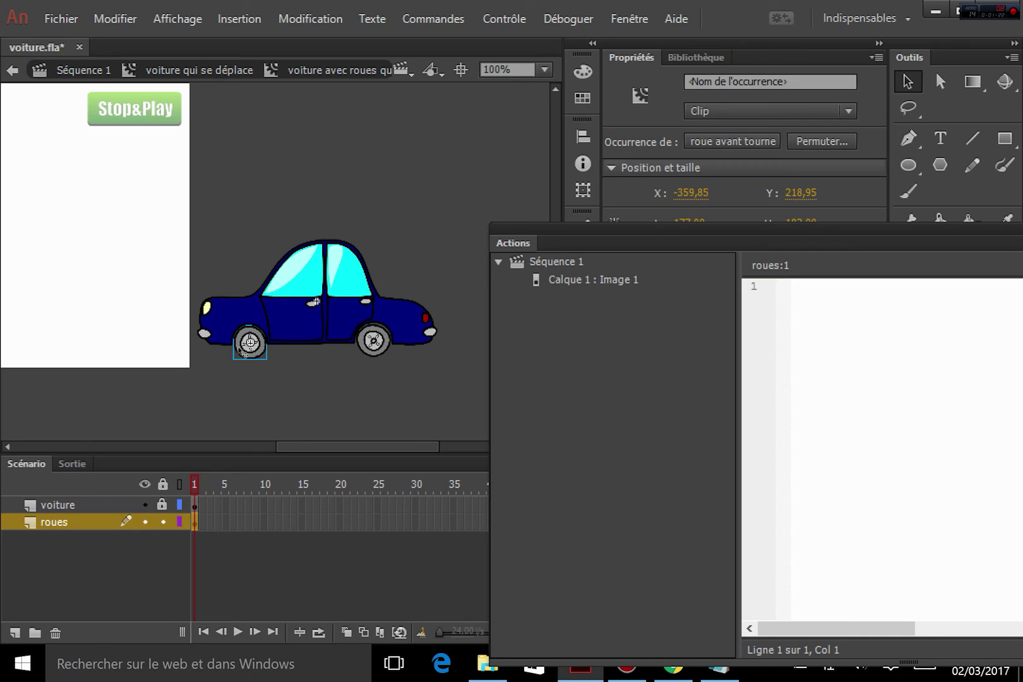
left_click(722, 79)
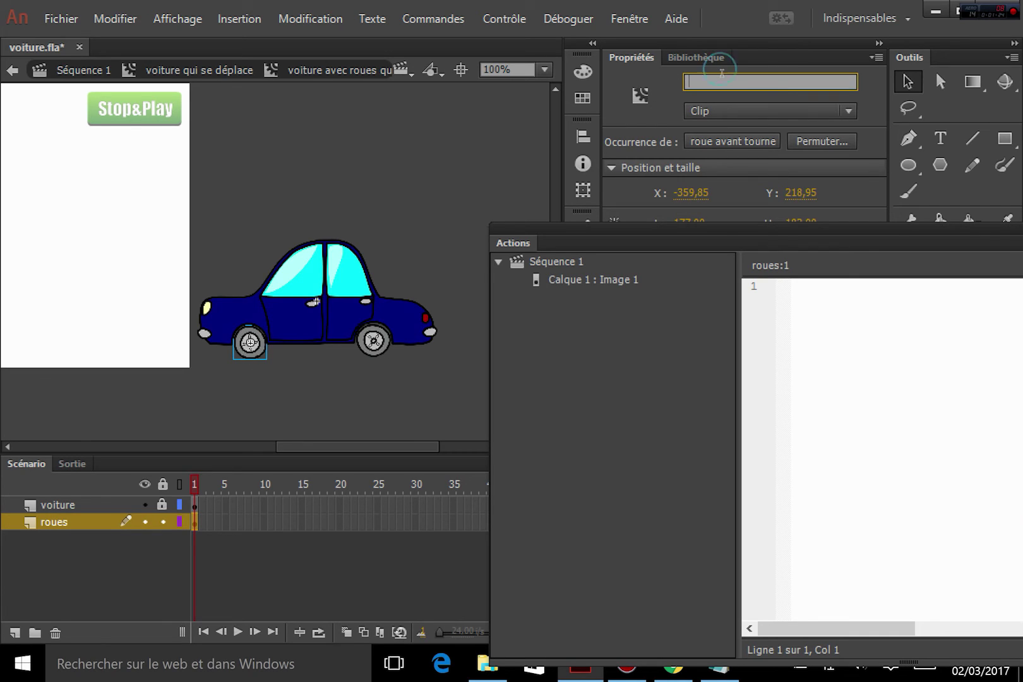
type("roue")
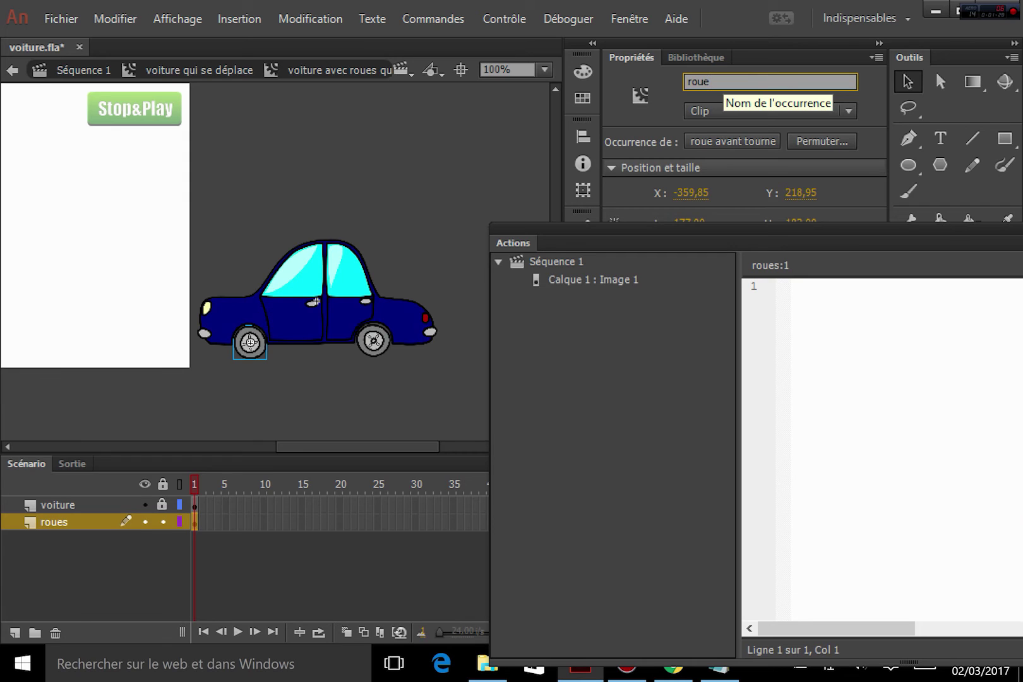
type("ava")
key("BackSpace")
key("BackSpace")
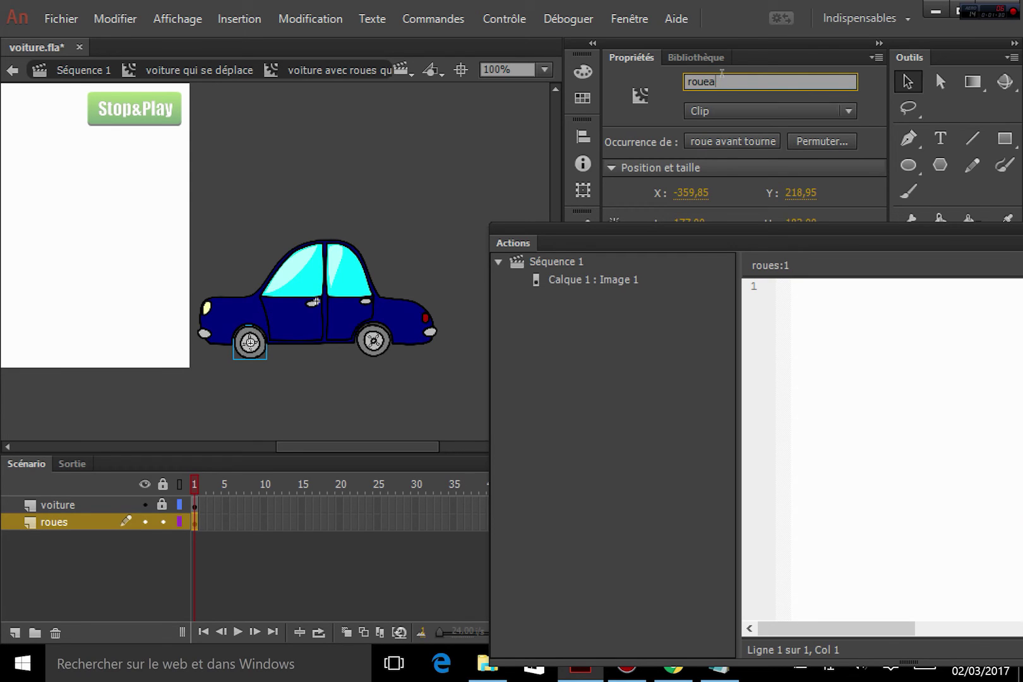
type("_avant")
key("Return")
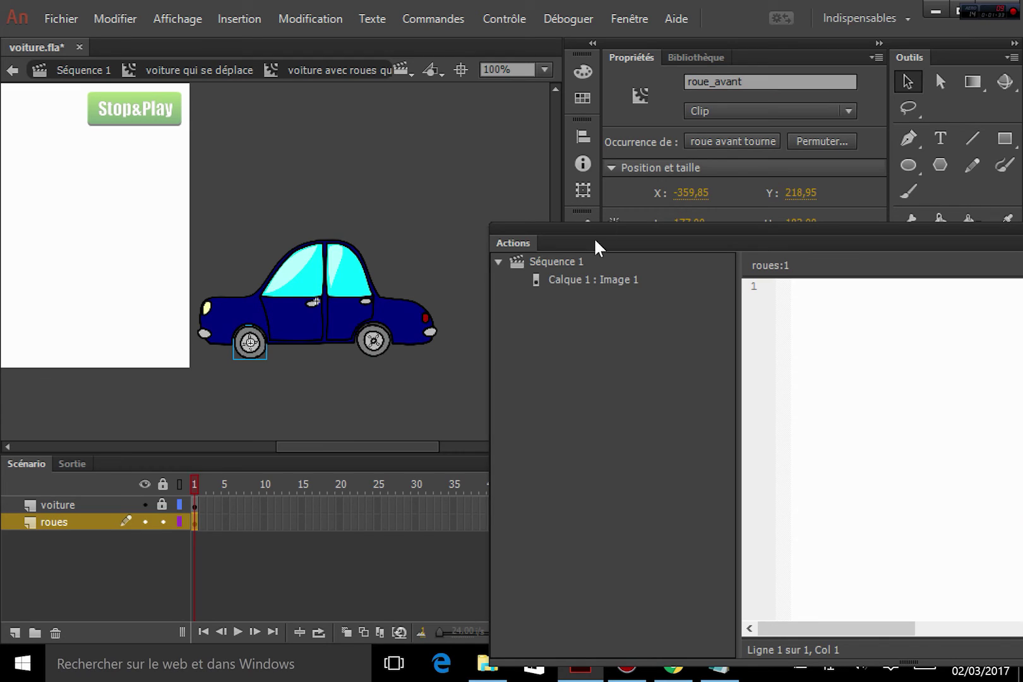
- Name the rear wheel's clip instance roue_arriere
left_click(382, 344)
left_click(742, 81)
type("r")
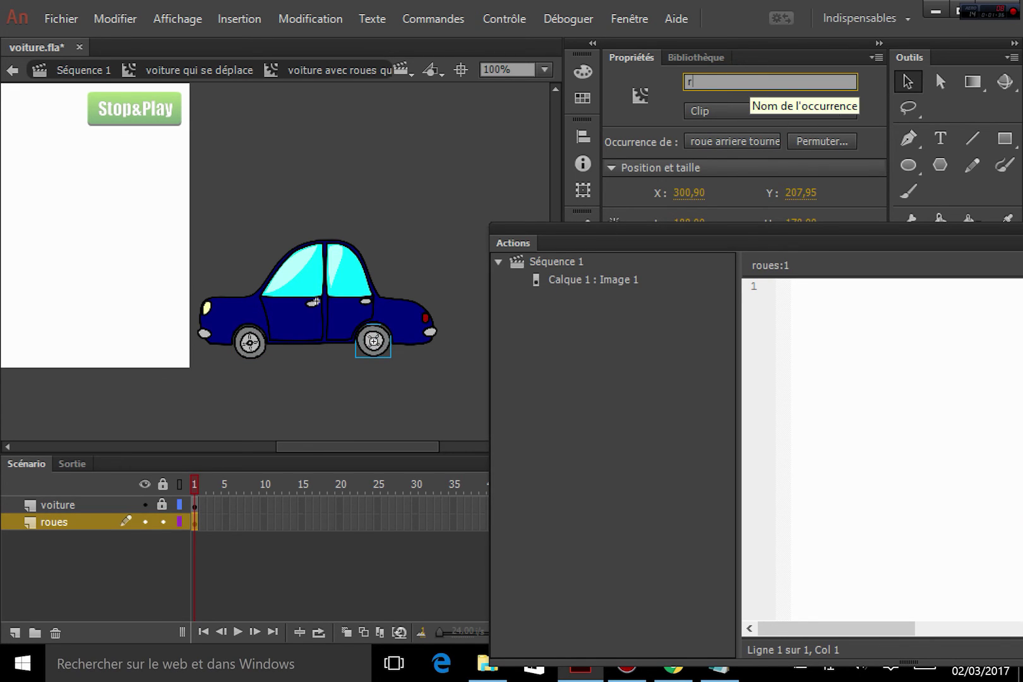
type("oue_arriere")
key("Return")
- Unlock the voiture layer and name the car body's clip instance soubresaut
left_click(349, 282)
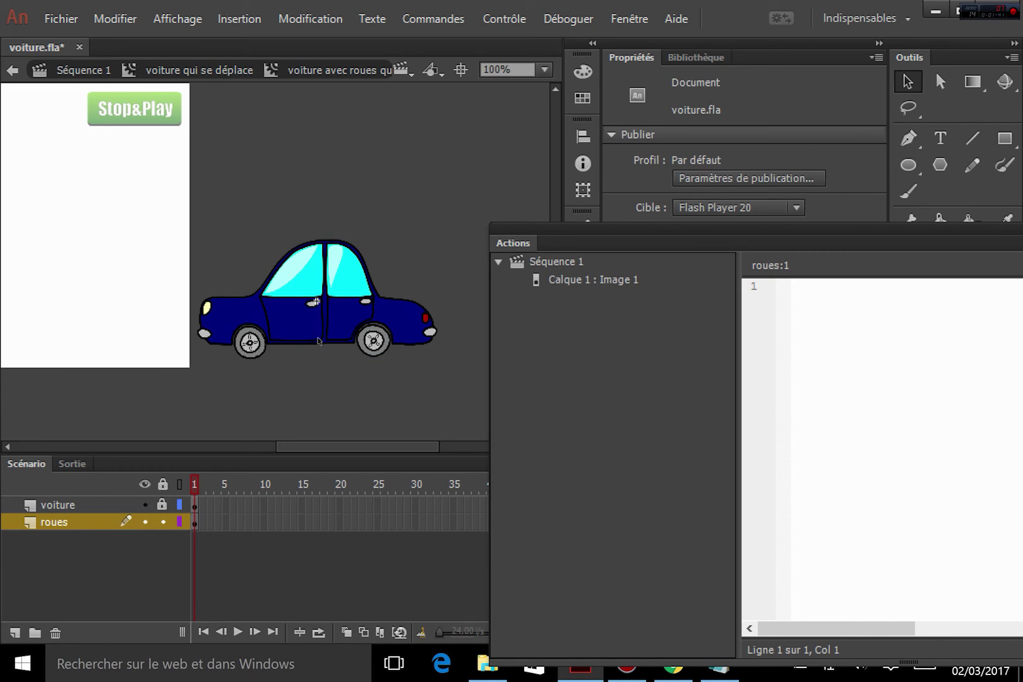
left_click(162, 504)
left_click(317, 307)
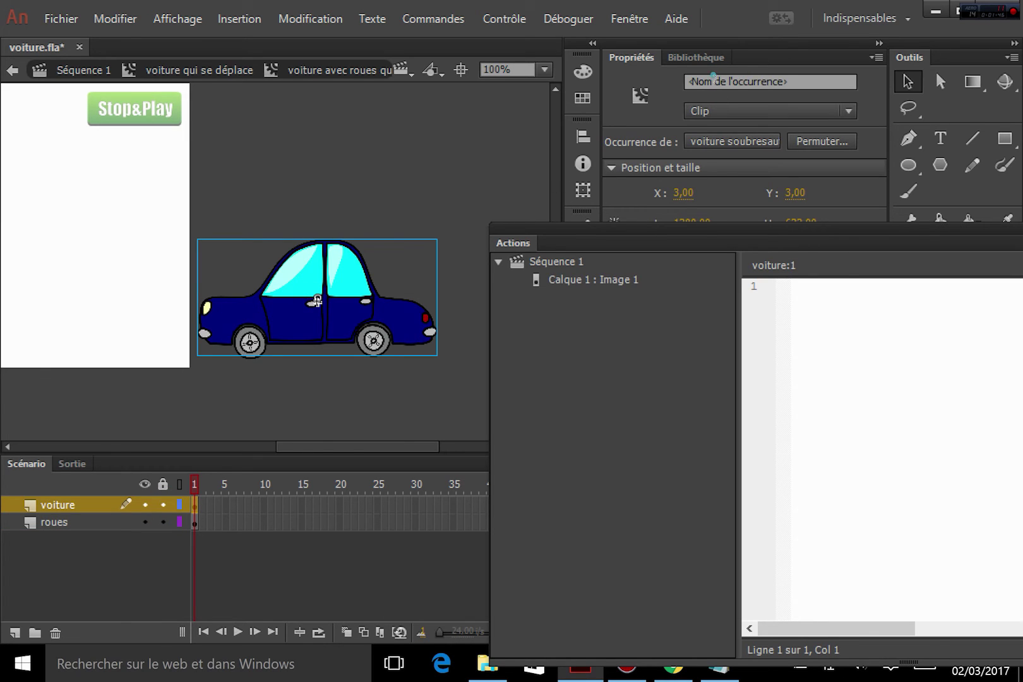
left_click(713, 81)
type("soub")
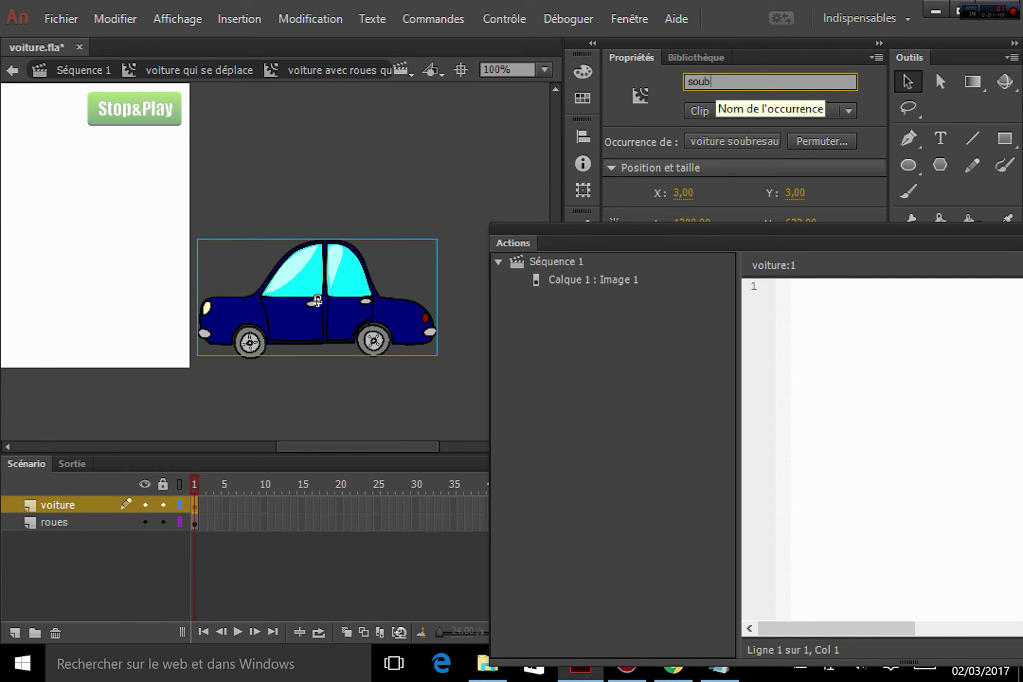
type("resaut")
key("Return")
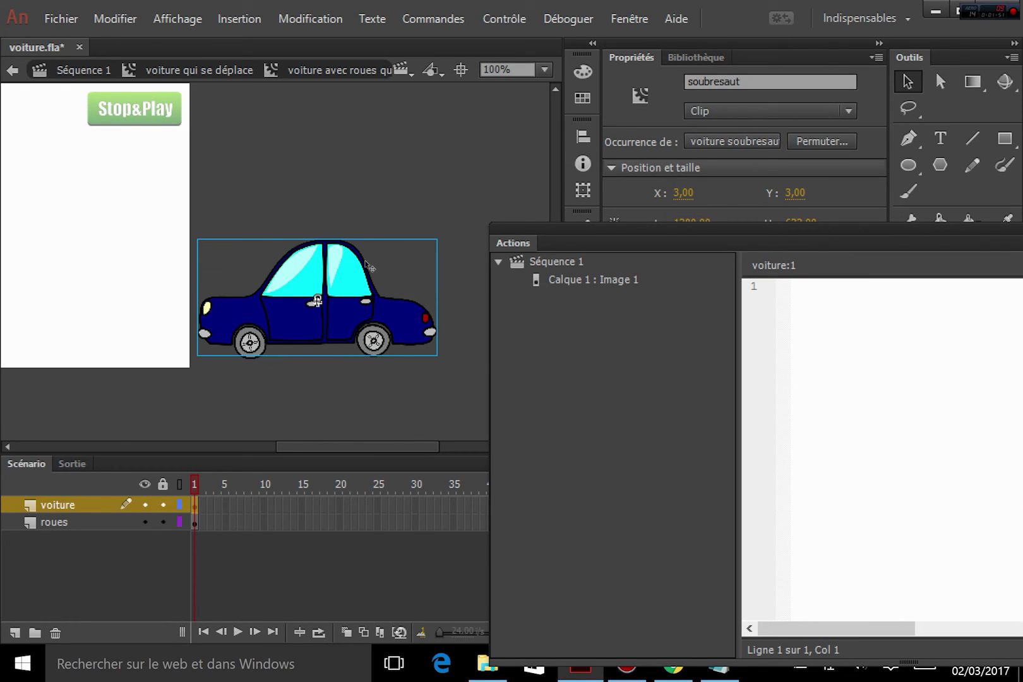
- Return to the Séquence 1 scene and add an empty line after voiture_anim.stop(); in the script
left_click(180, 72)
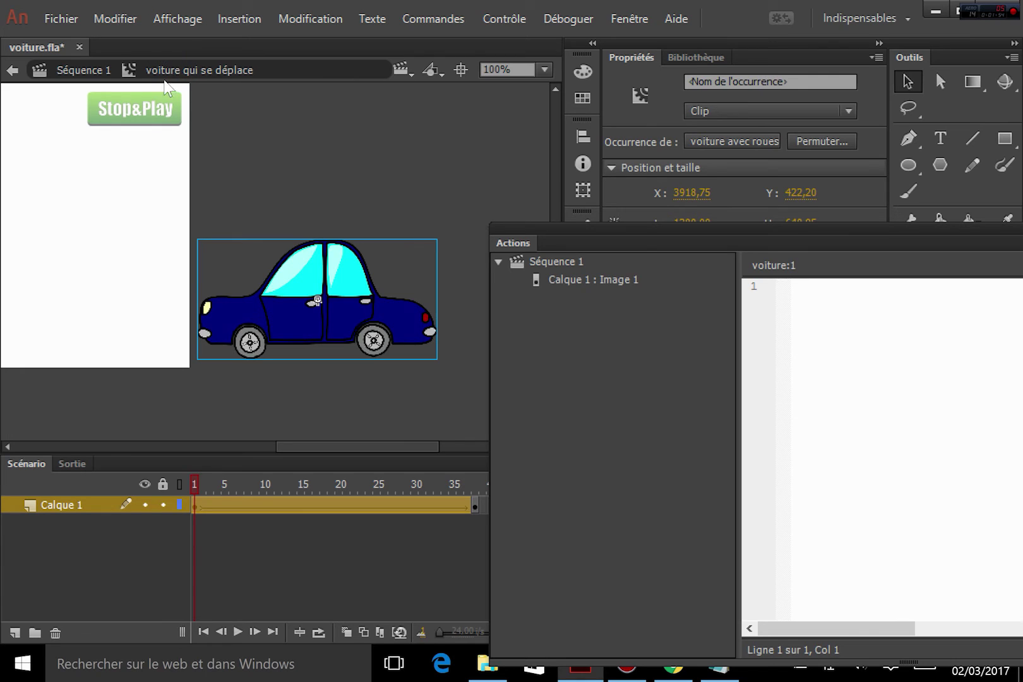
left_click(85, 71)
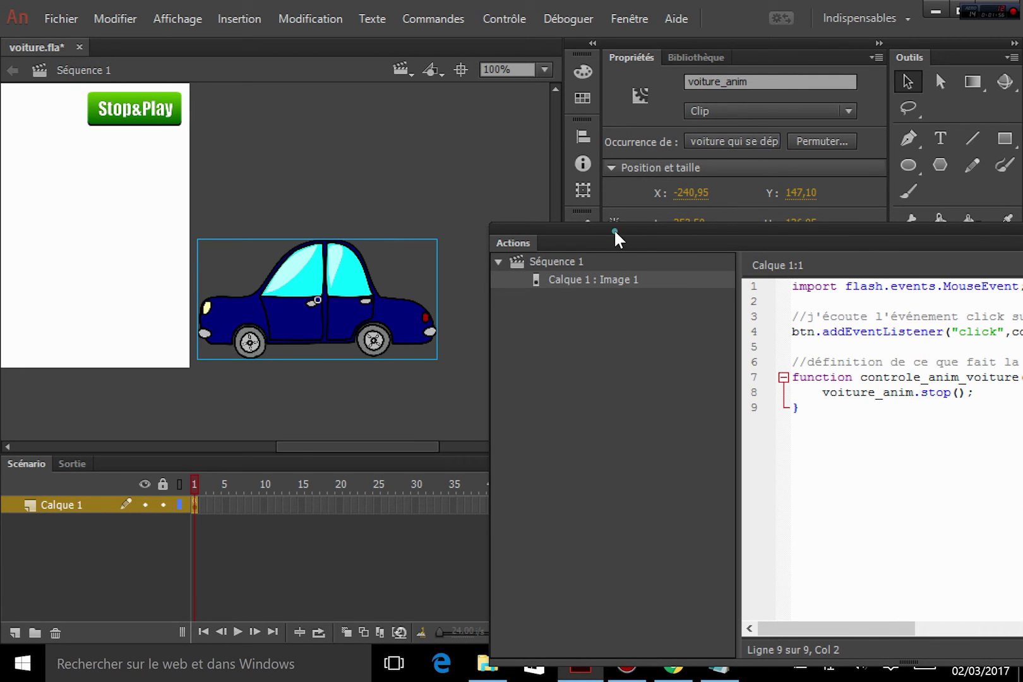
left_click_drag(614, 228, 153, 129)
left_click(514, 289)
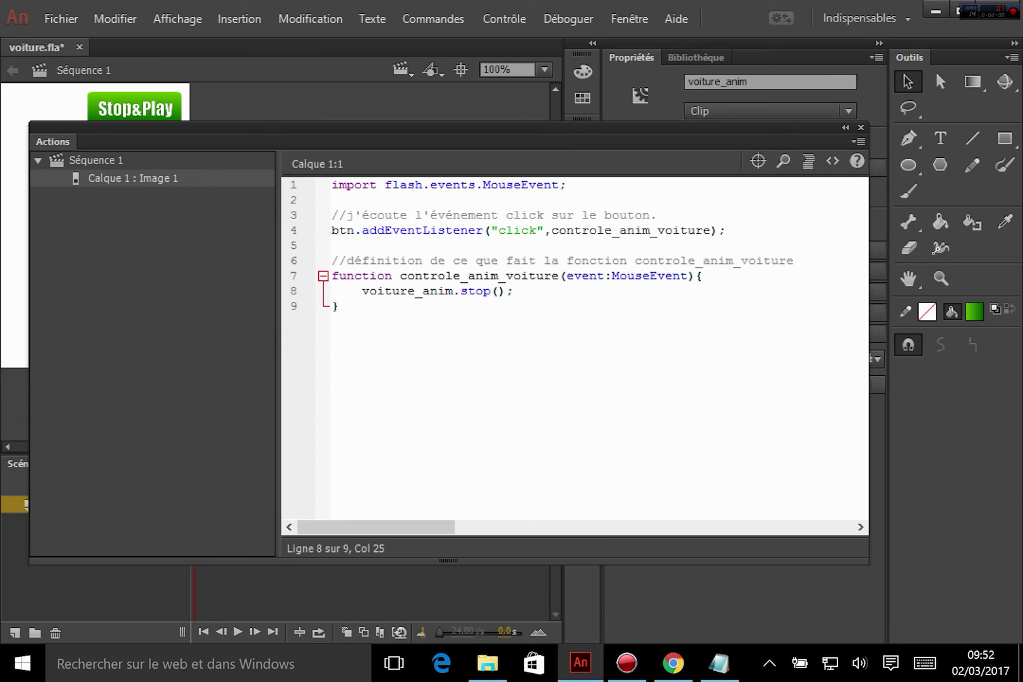
key("Return")
- Move the script window aside and check the car-with-wheels clip's instance name inside the "voiture qui se déplace" clip
left_click_drag(404, 127, 416, 144)
left_click_drag(463, 150, 353, 437)
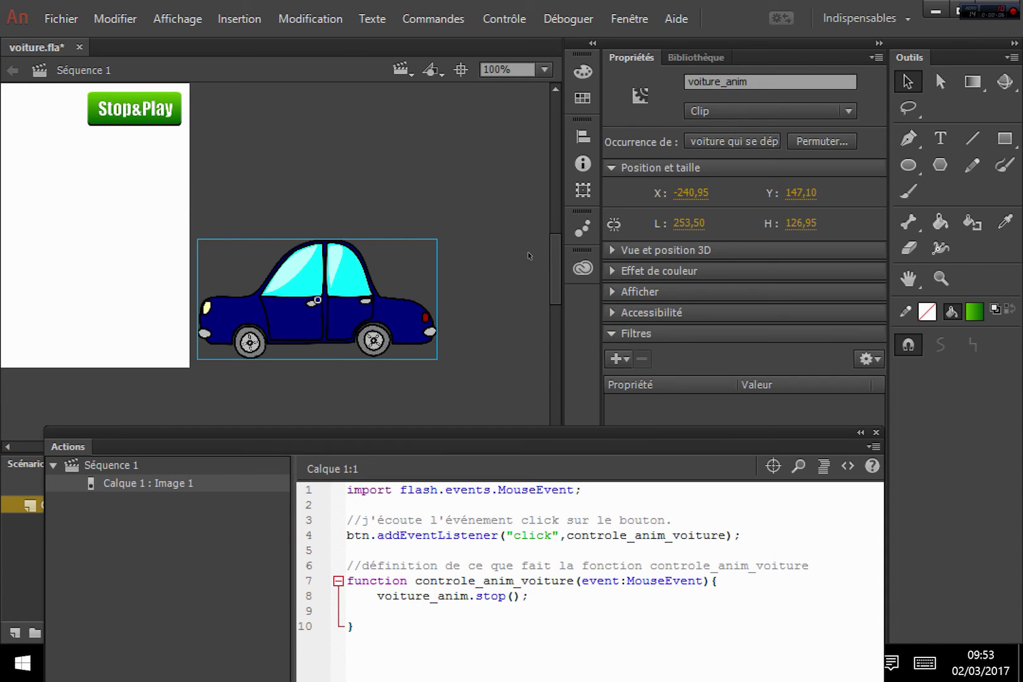
double_click(379, 319)
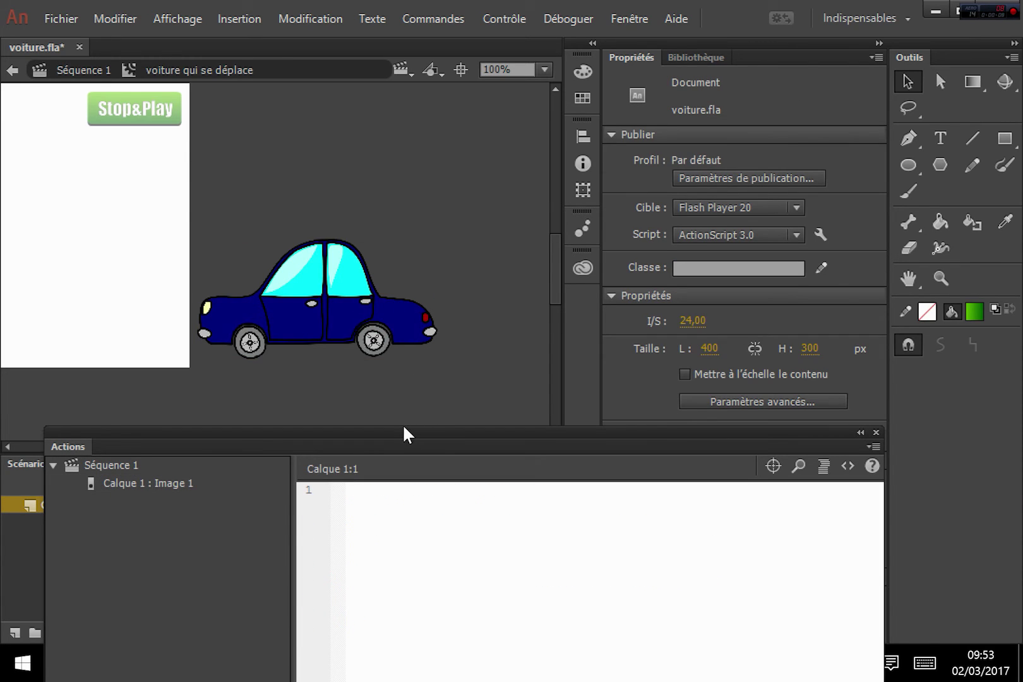
left_click_drag(402, 433, 622, 522)
left_click(354, 302)
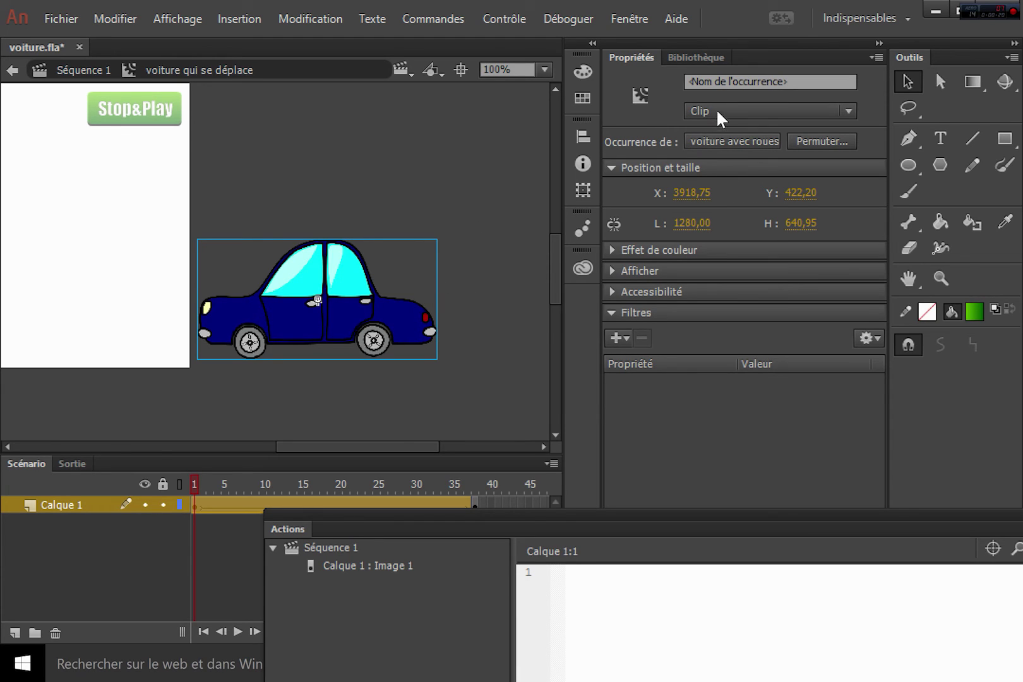
left_click(705, 81)
left_click(506, 251)
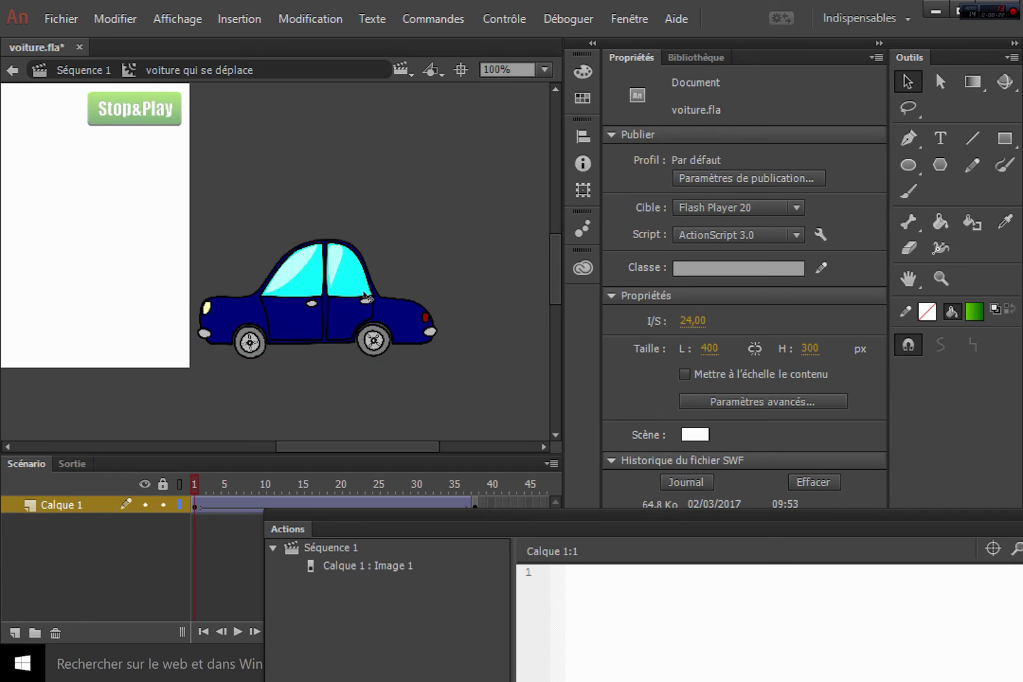
left_click(336, 299)
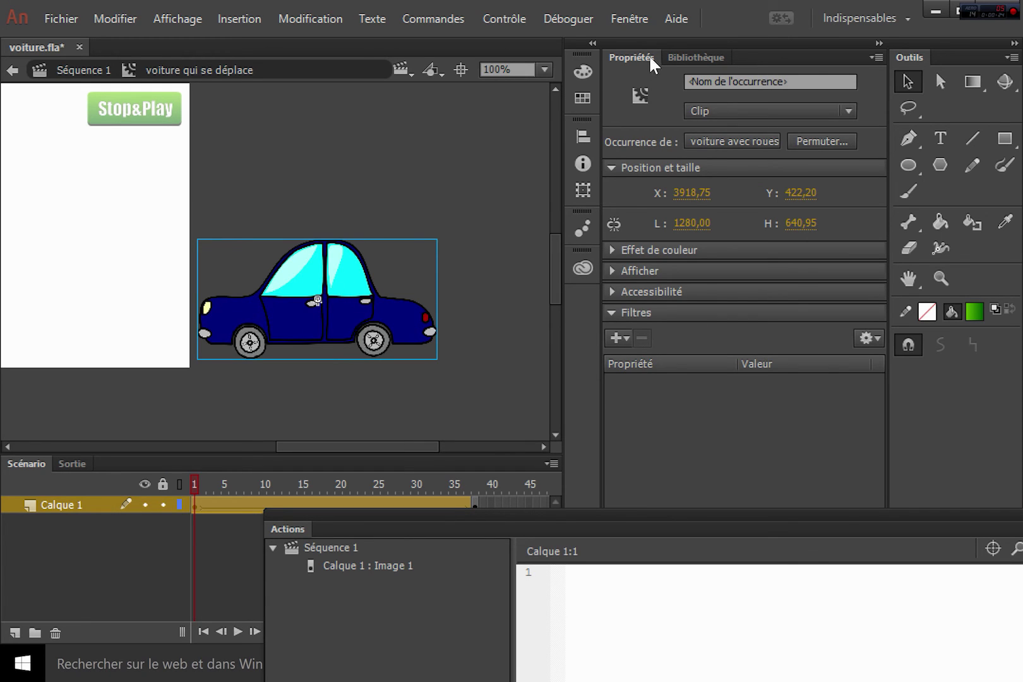
key("ctrl+z")
- Open the car-with-wheels clip and check the instance names of the body and the front wheel
double_click(339, 294)
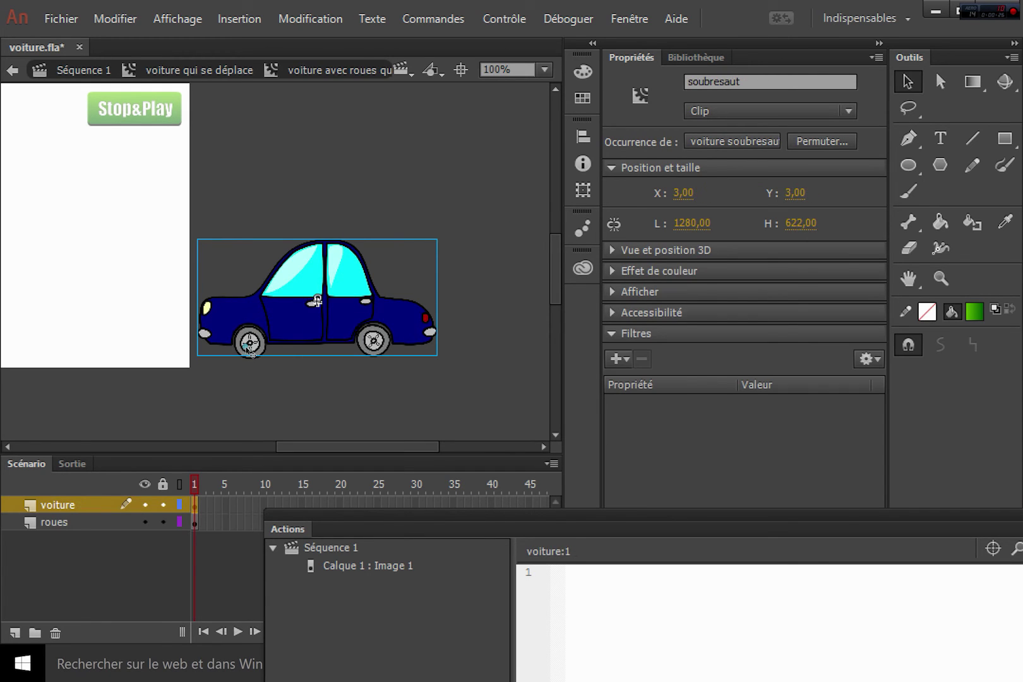
left_click(250, 359)
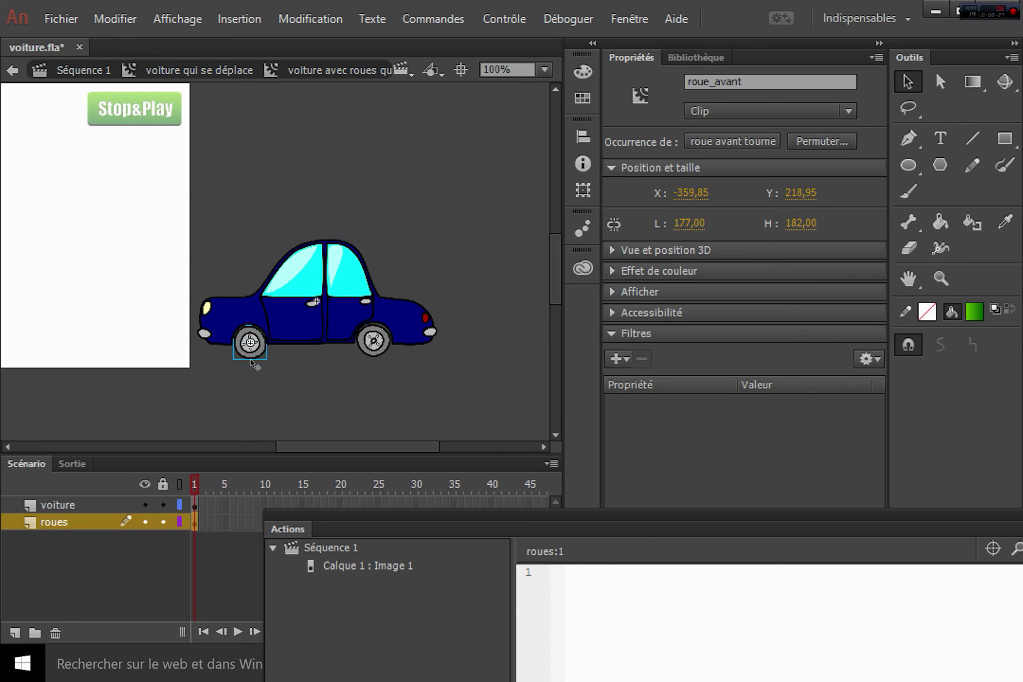
left_click(336, 321)
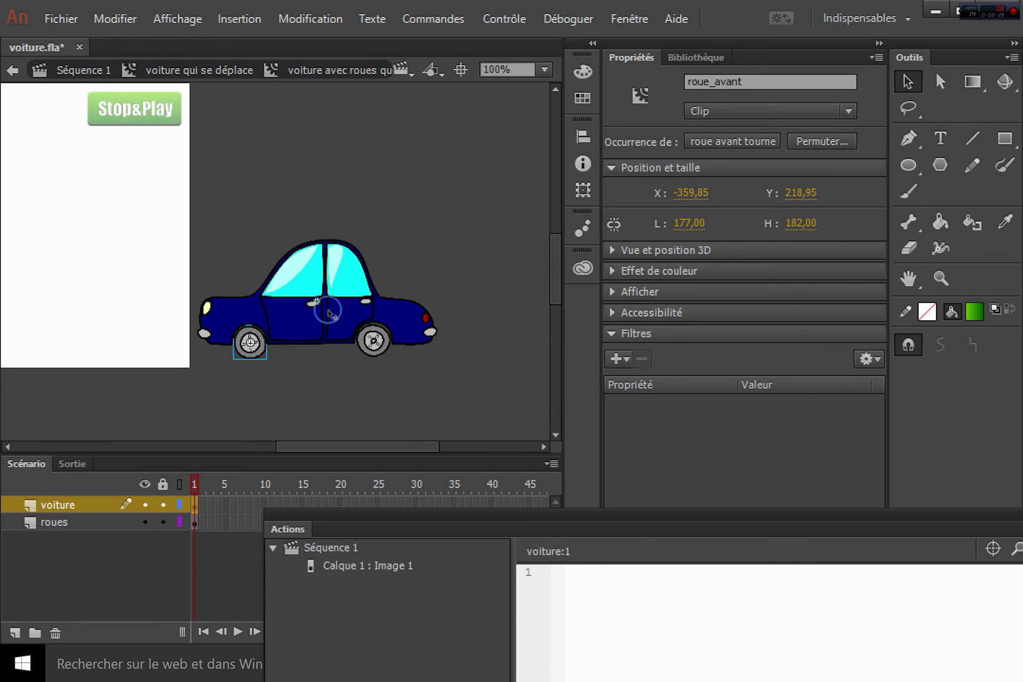
- Go back up to the "voiture qui se déplace" clip and name the car-with-wheels instance voiture
double_click(480, 168)
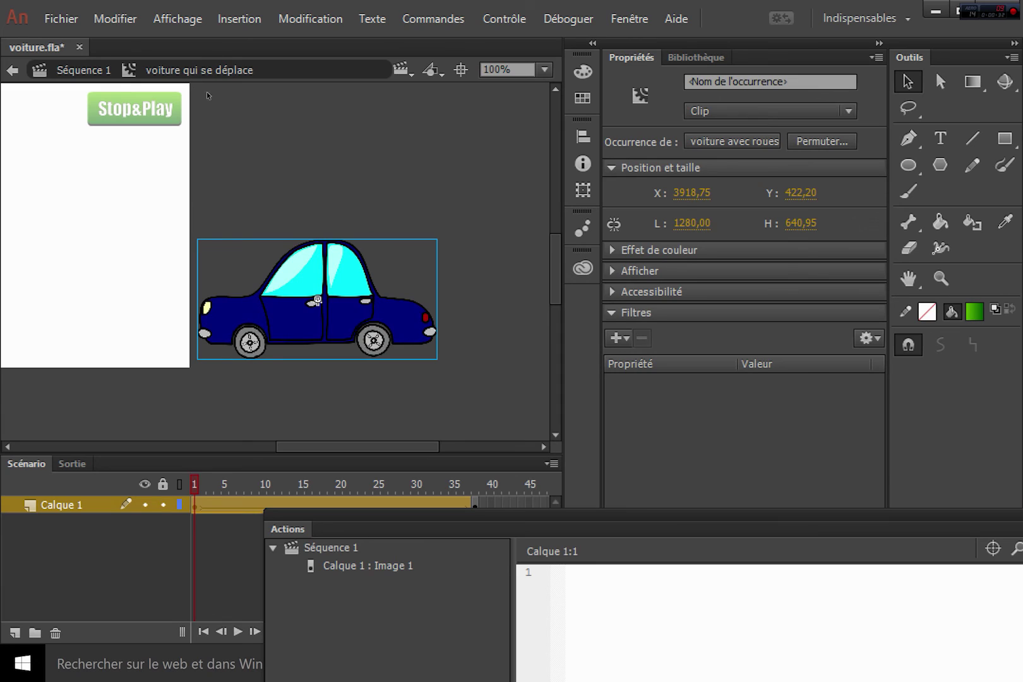
left_click(720, 81)
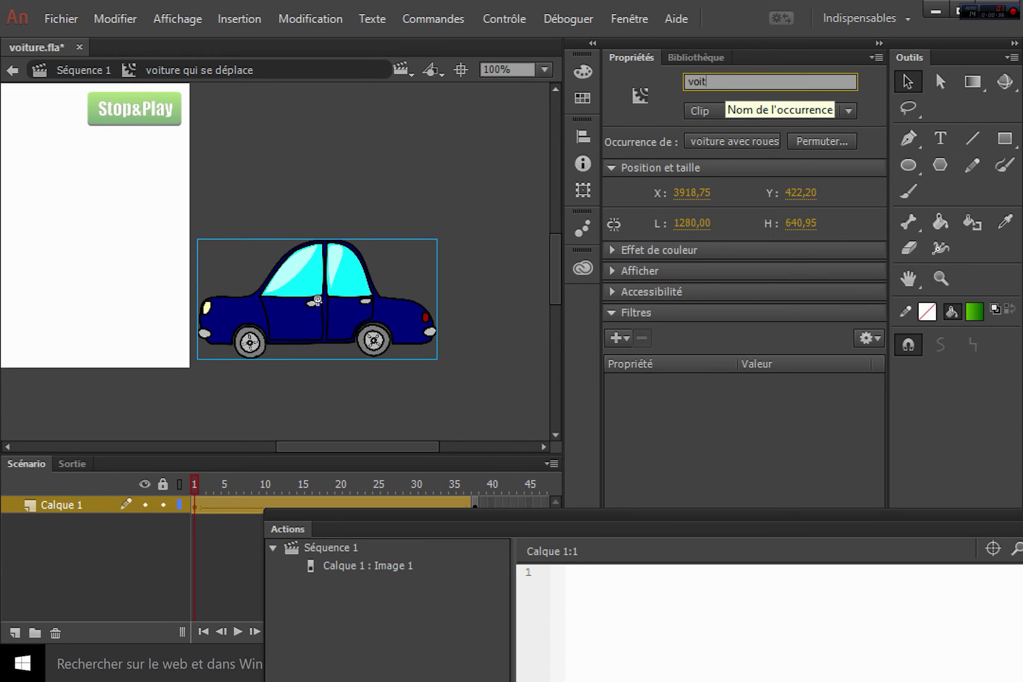
key("Return")
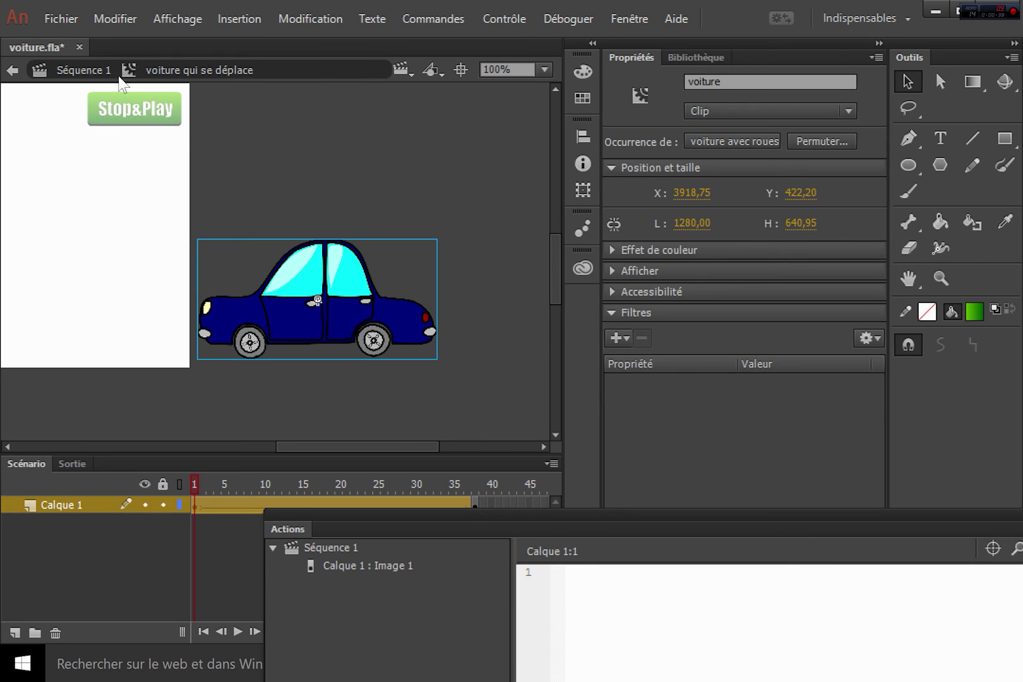
- Review the car's instance names level by level from Séquence 1 down to the body clip, and return to the main scene
left_click(85, 70)
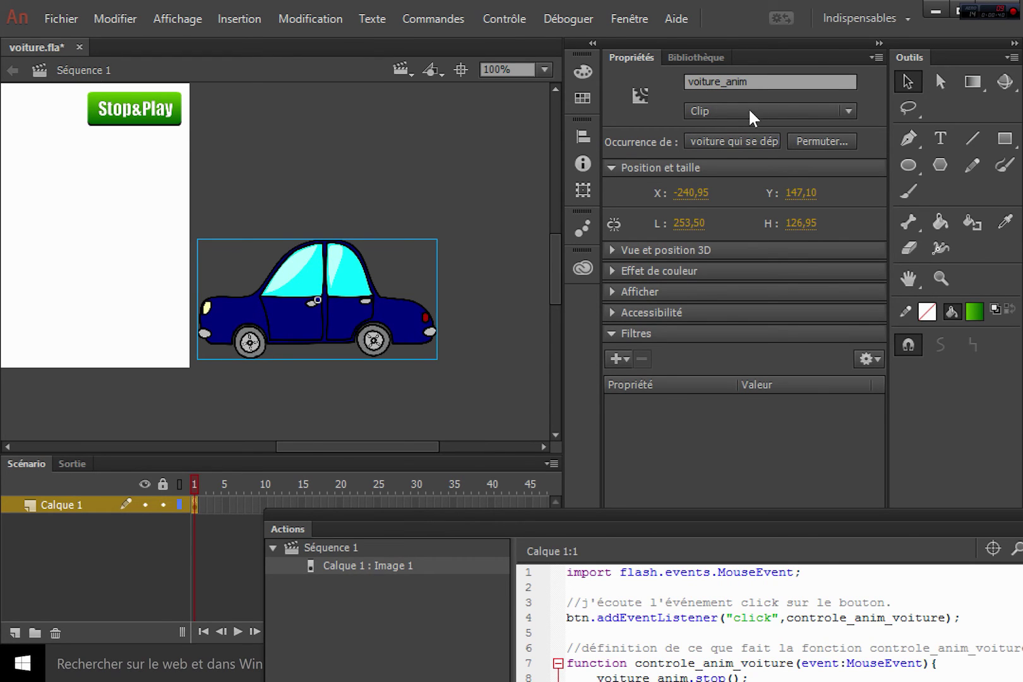
double_click(318, 301)
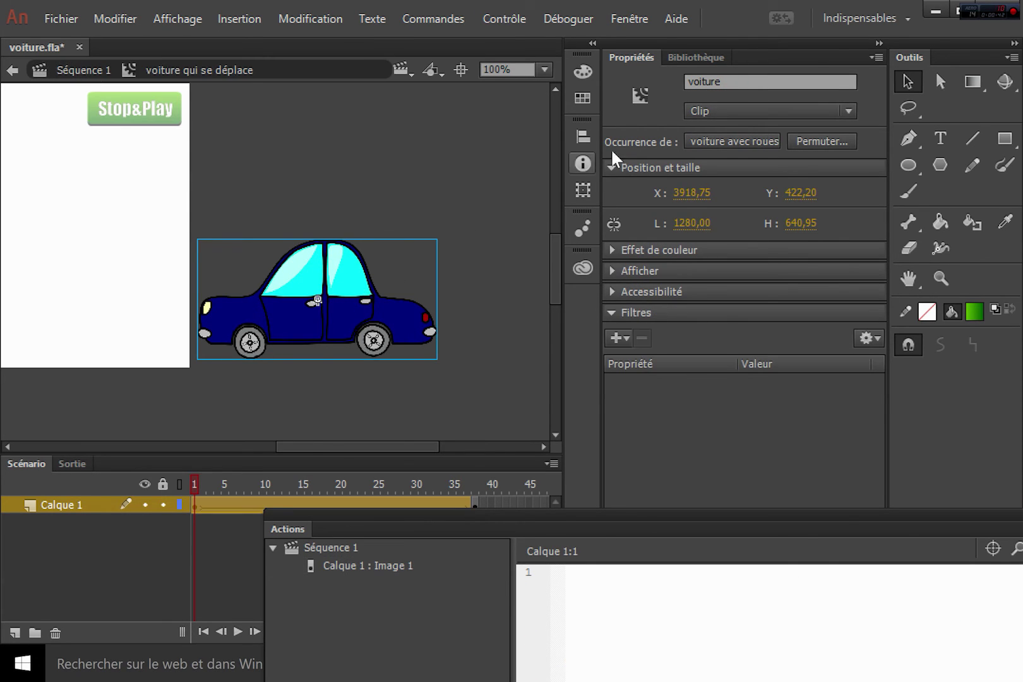
double_click(317, 301)
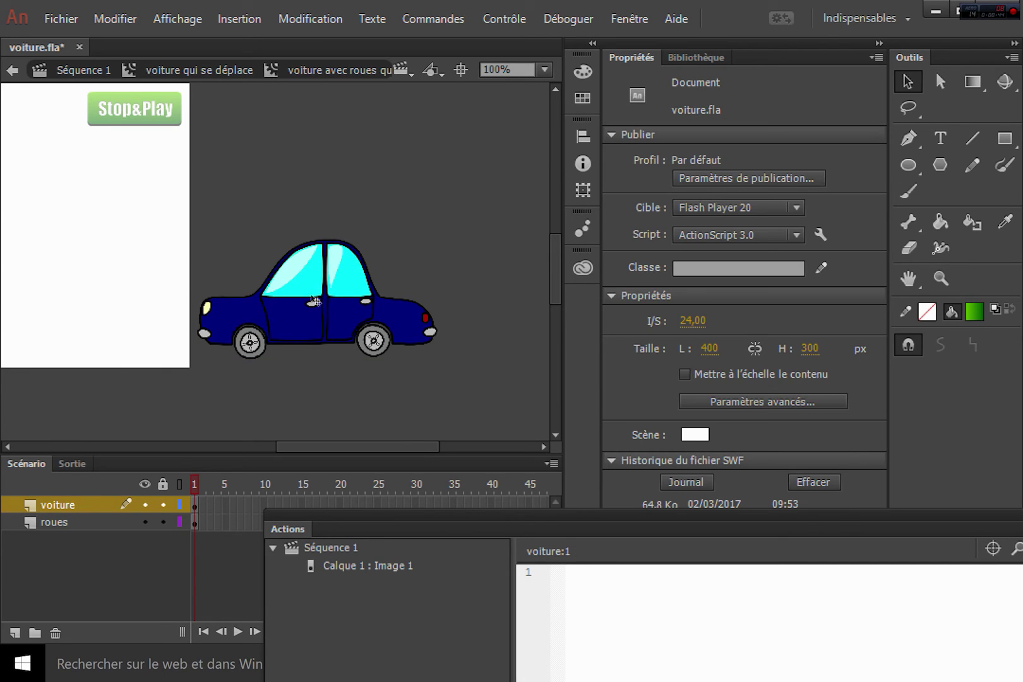
left_click(322, 270)
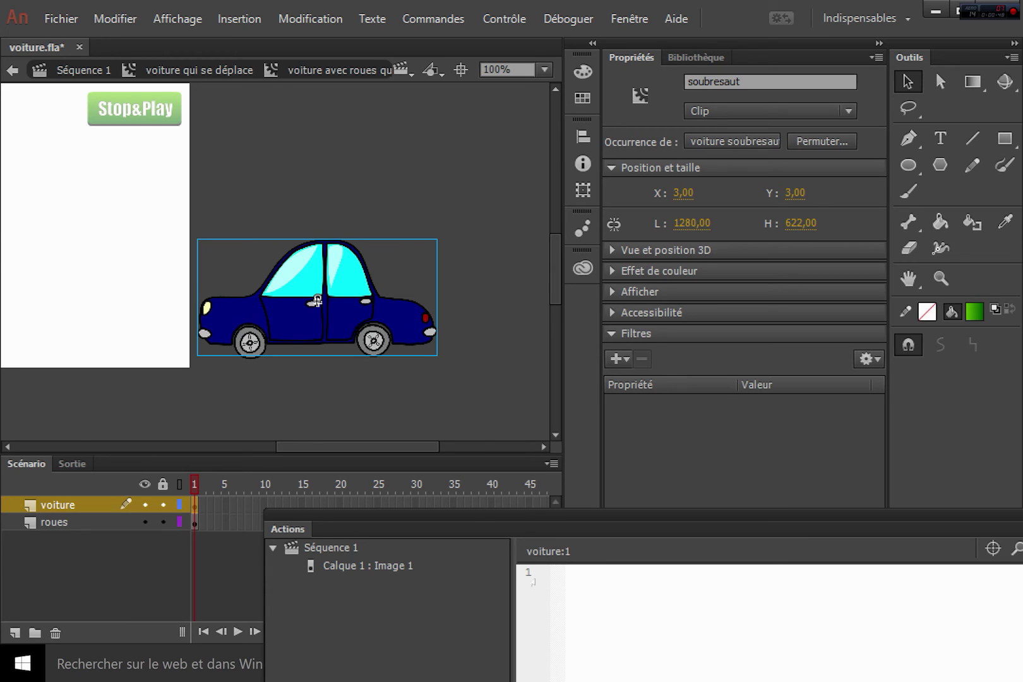
left_click(189, 70)
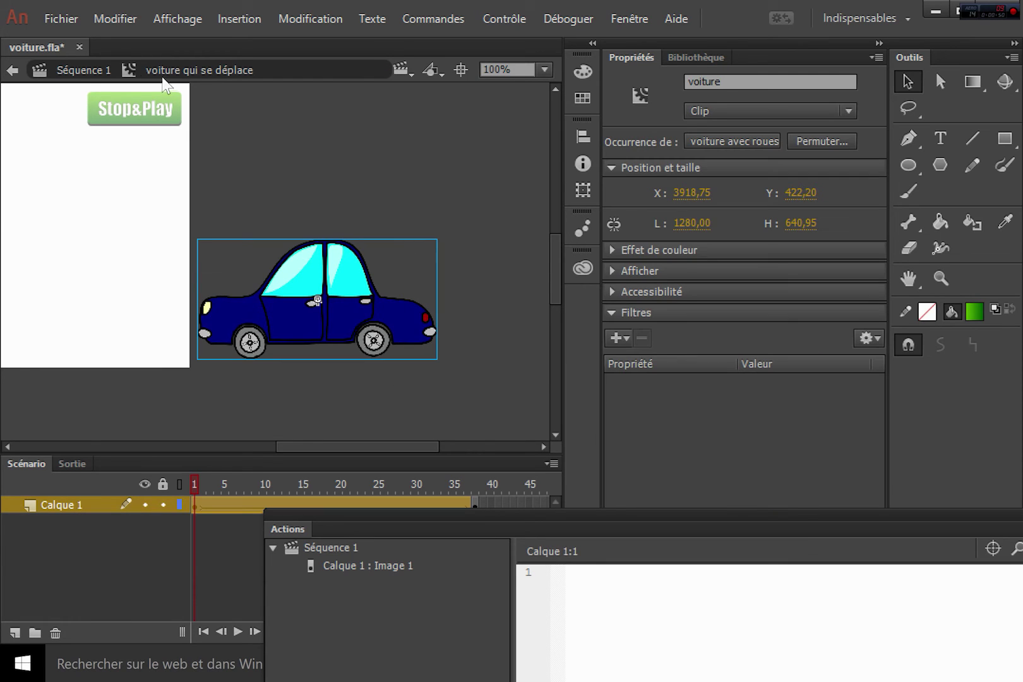
left_click(82, 73)
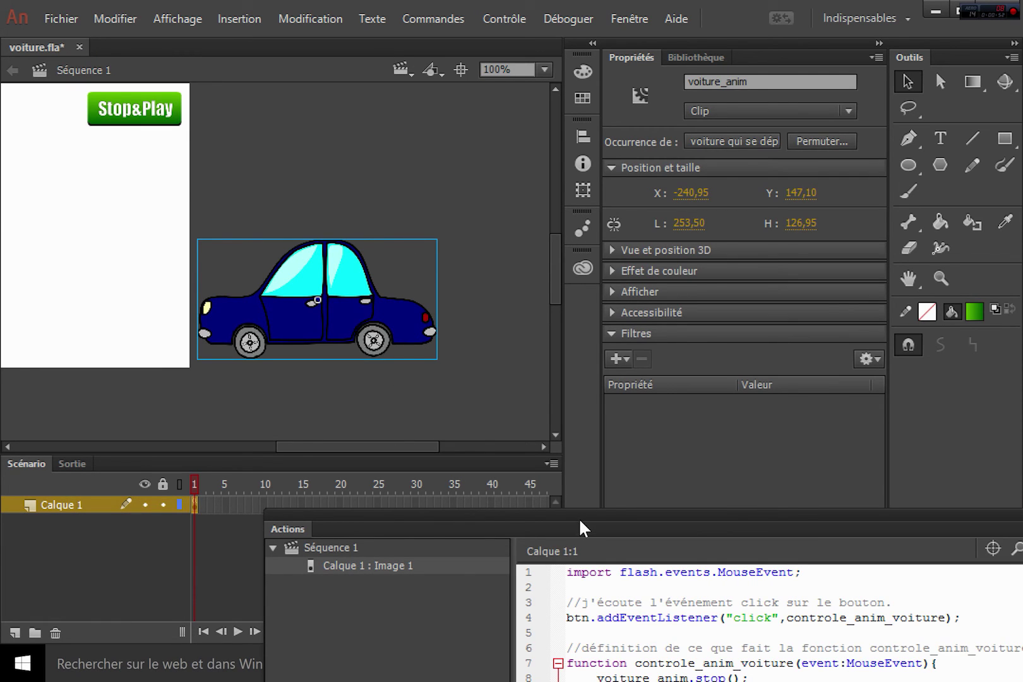
- Bring the script window back into view and add the line voiture_anim.voiture.roue_avant.stop(); to the function body
left_click_drag(579, 521, 380, 86)
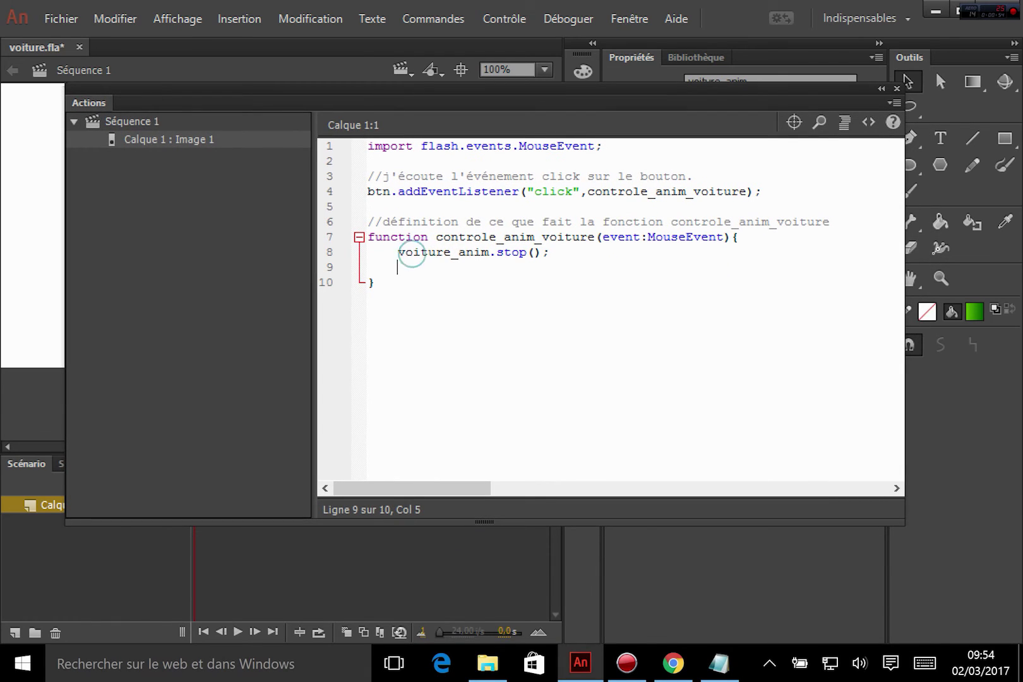
type("voiture_anim.")
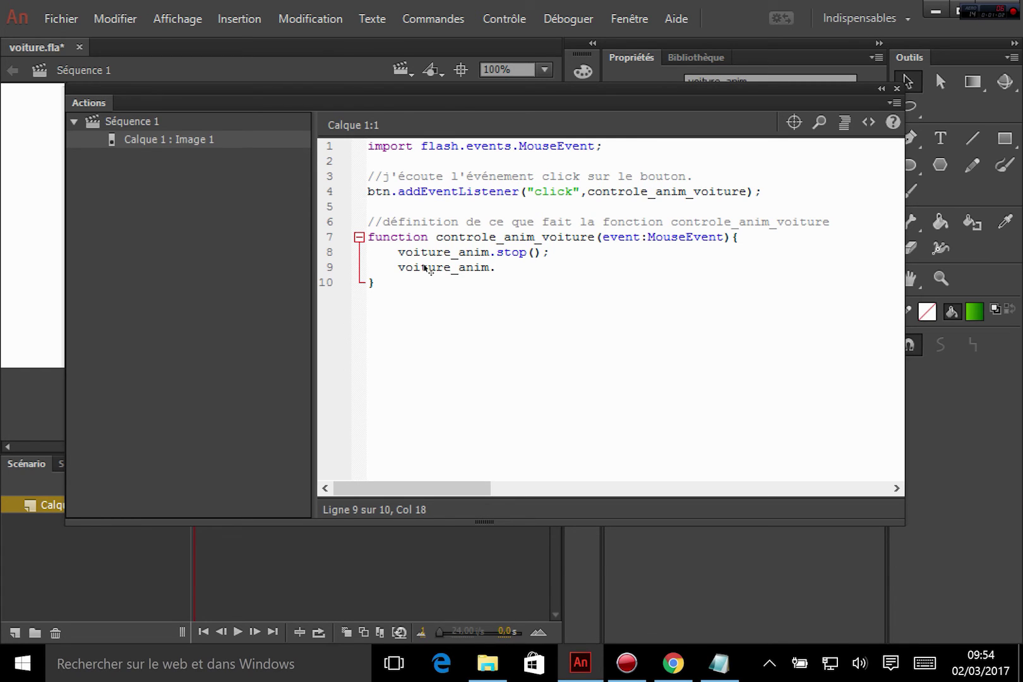
type("voiture")
type(".roue_avant")
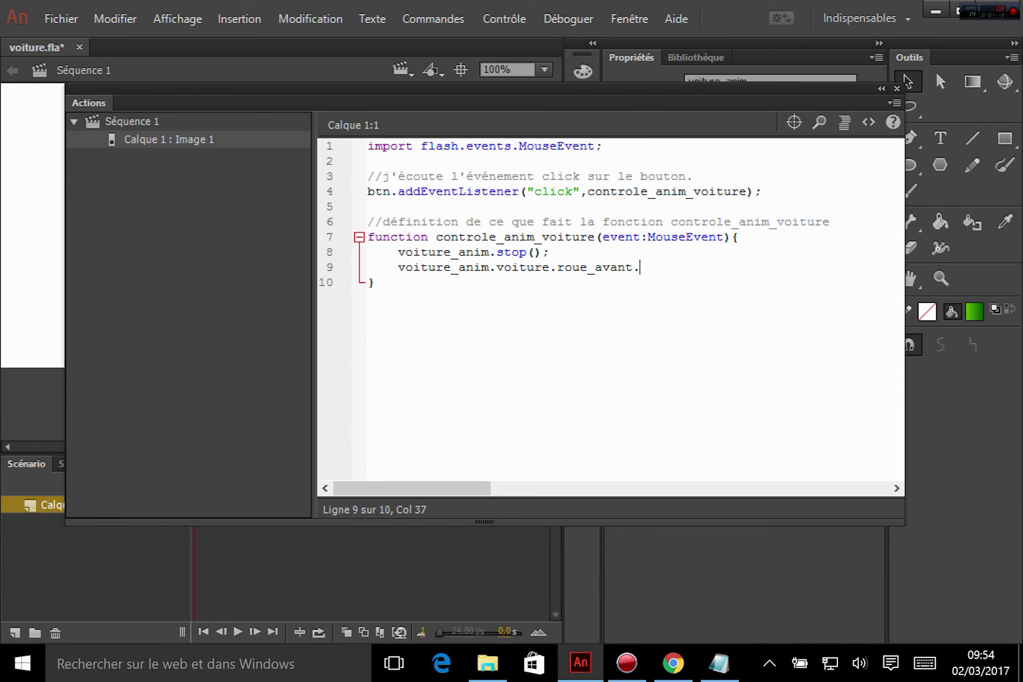
type(".stop();")
key("Return")
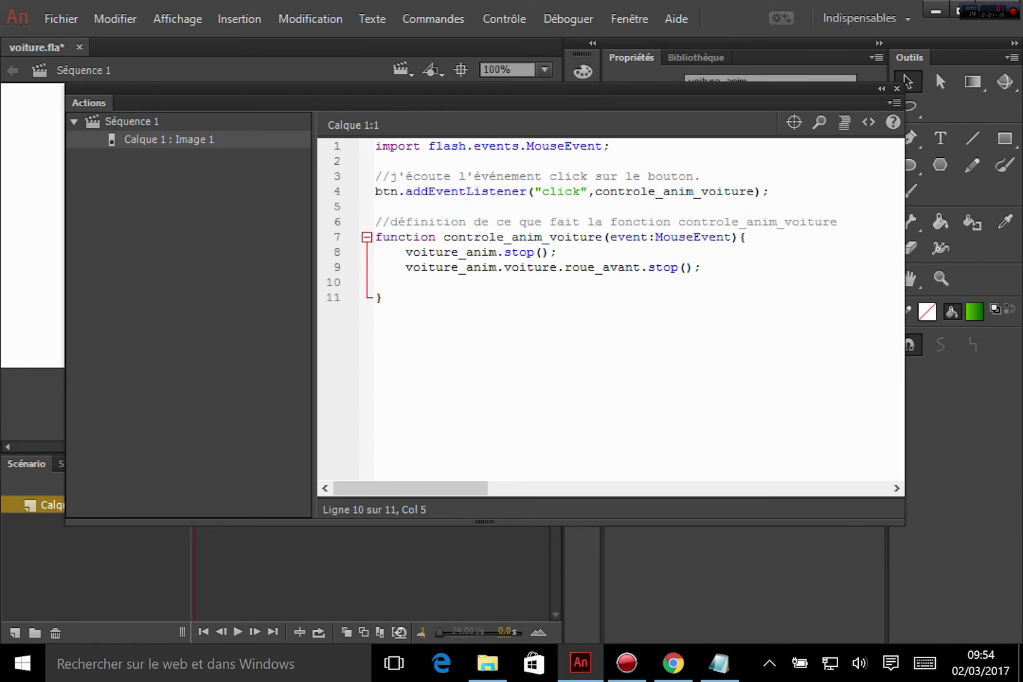
- Duplicate the front wheel line below and change the copy to voiture_anim.voiture.roue_arriere.stop();
left_click_drag(405, 267, 679, 282)
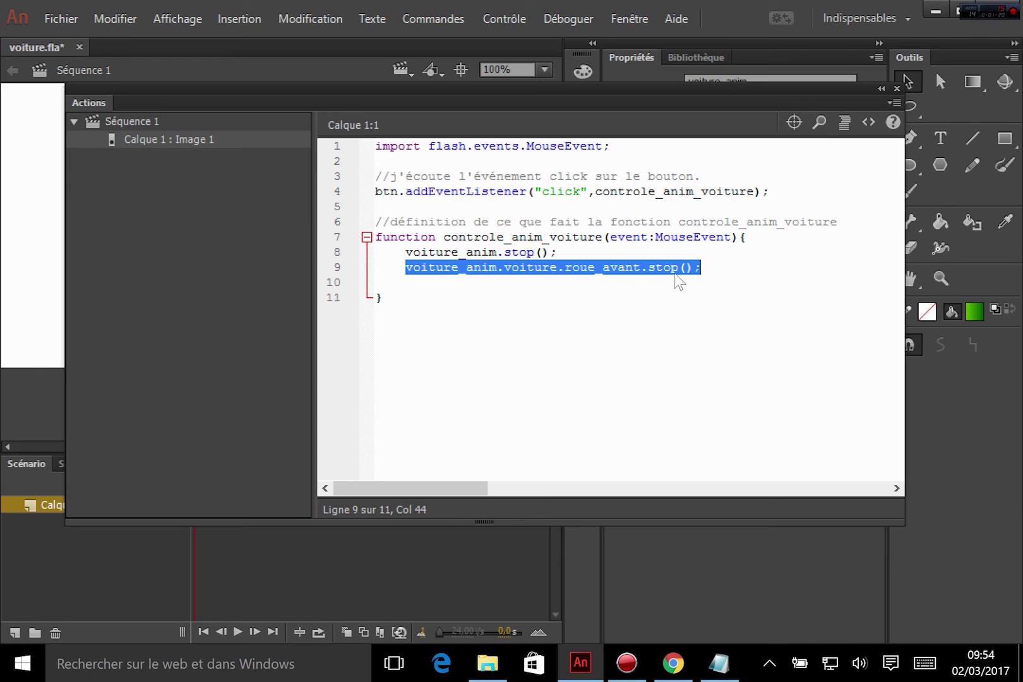
key("ctrl+c")
key("Down")
key("ctrl+v")
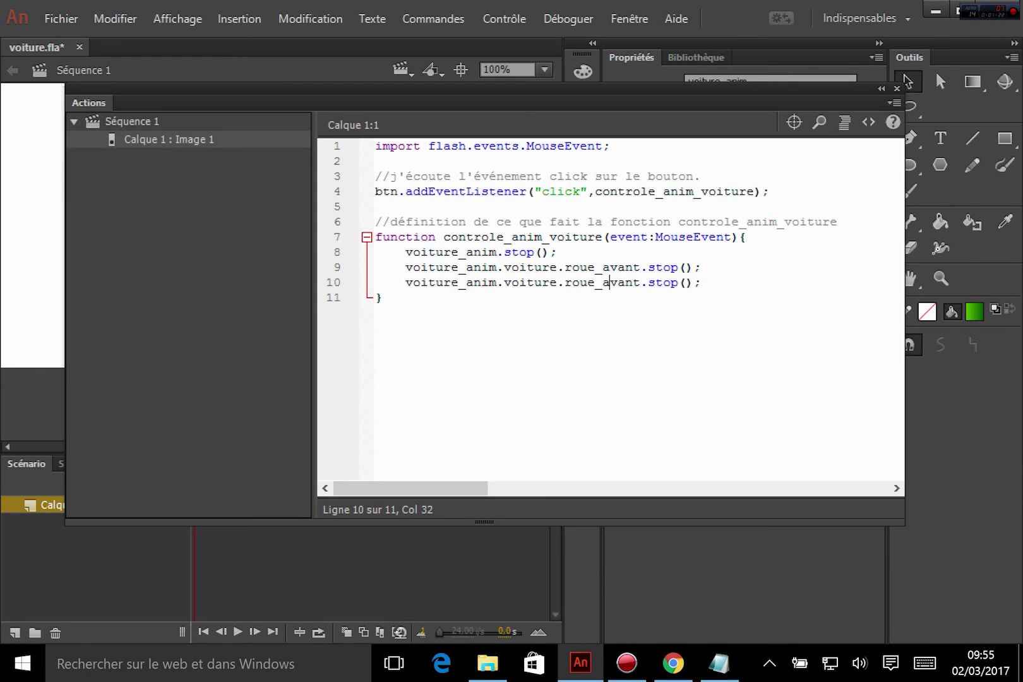
double_click(615, 282)
type("arriere")
left_click(722, 281)
- Paste another copy of the front wheel line at the function's end and change it to voiture_anim.voiture.soubresaut.stop();
key("Return")
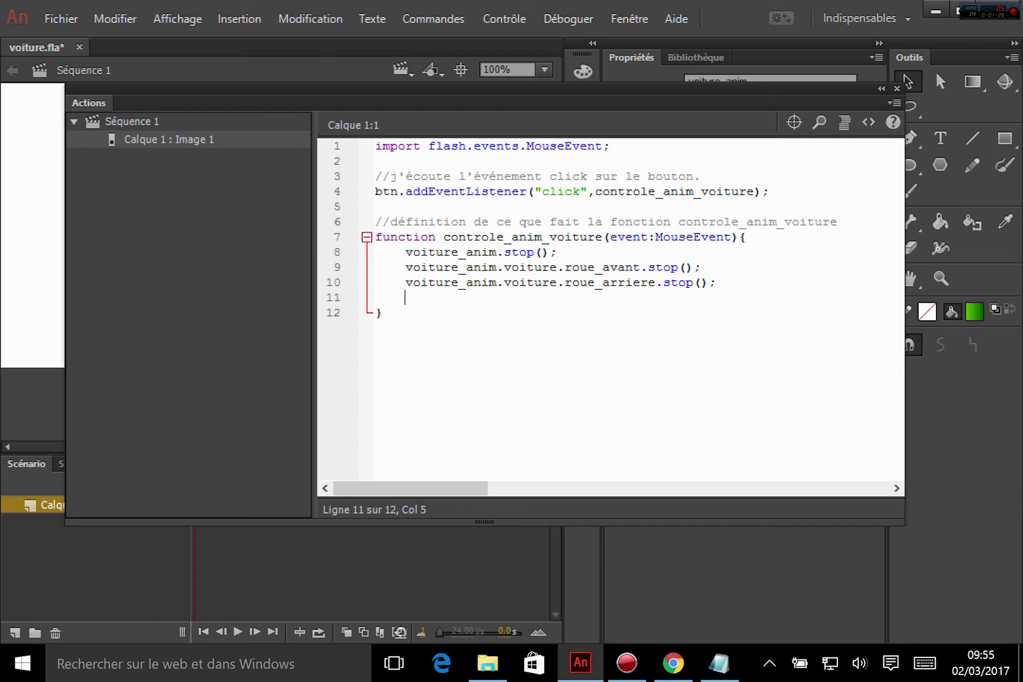
key("ctrl+v")
double_click(632, 297)
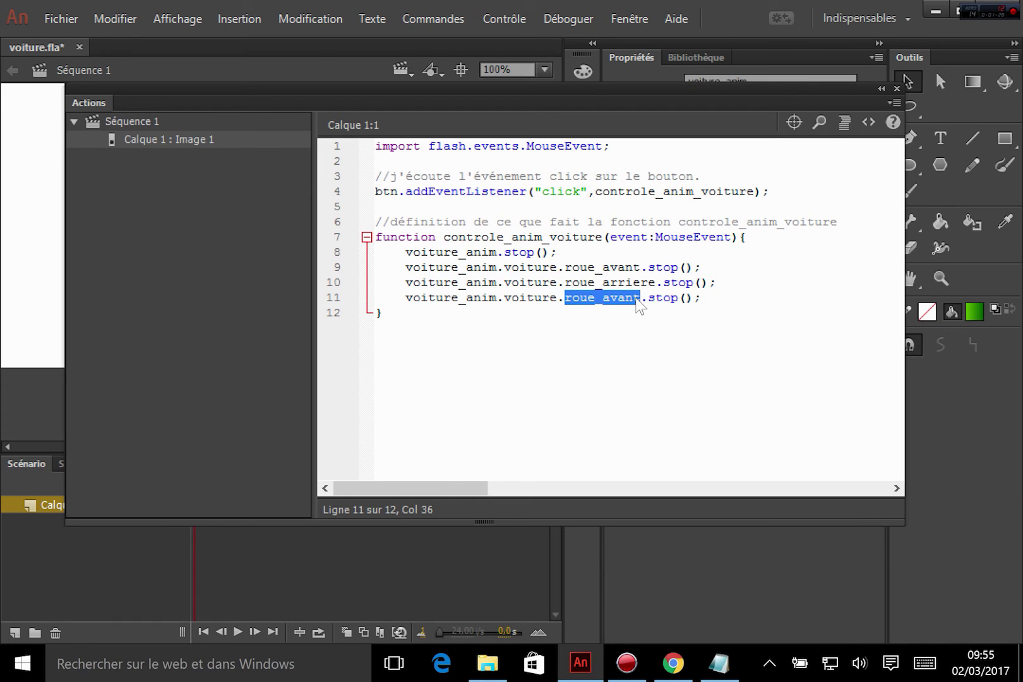
type("soubresaut")
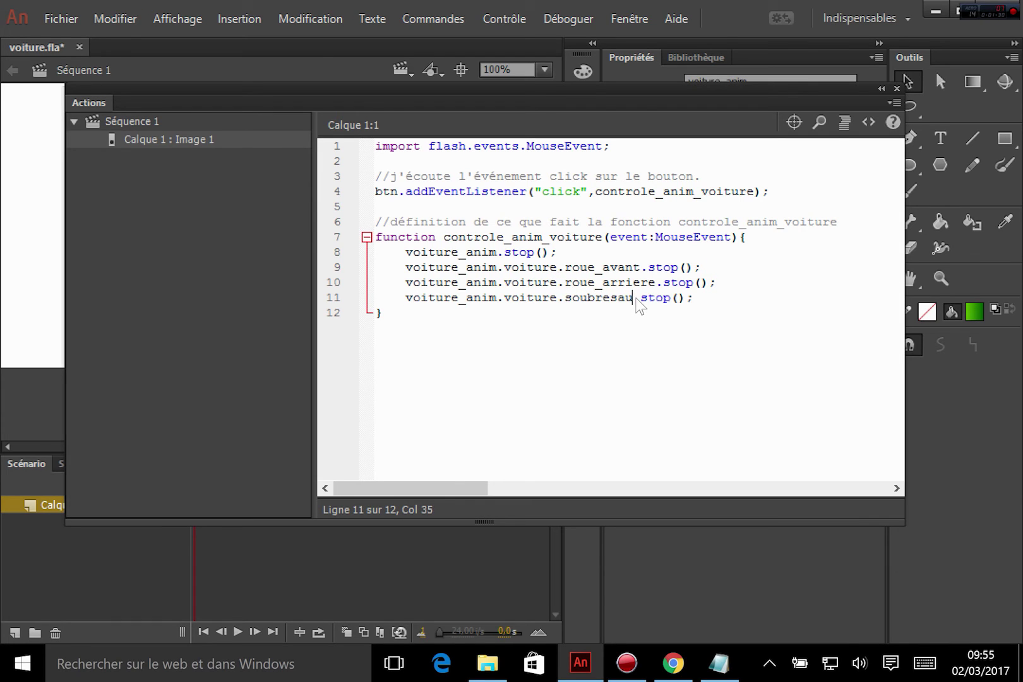
key("Down")
left_click_drag(496, 267, 405, 267)
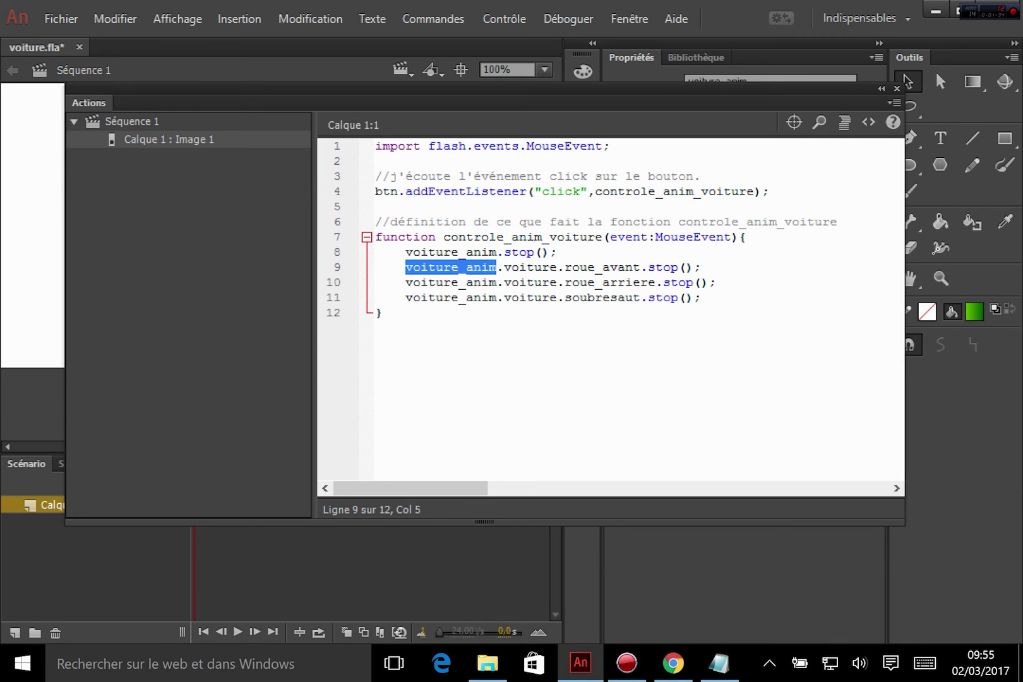
- Examine the dotted instance path voiture_anim.voiture.roue_avant in the front wheel line, one part at a time
left_click_drag(503, 267, 556, 267)
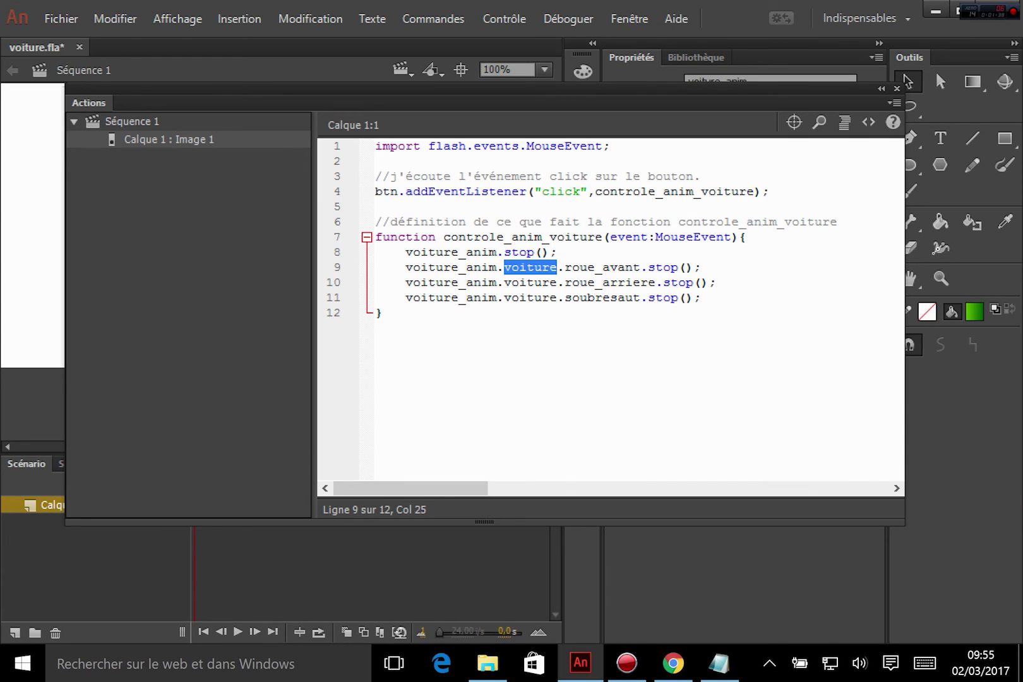
left_click_drag(564, 267, 632, 267)
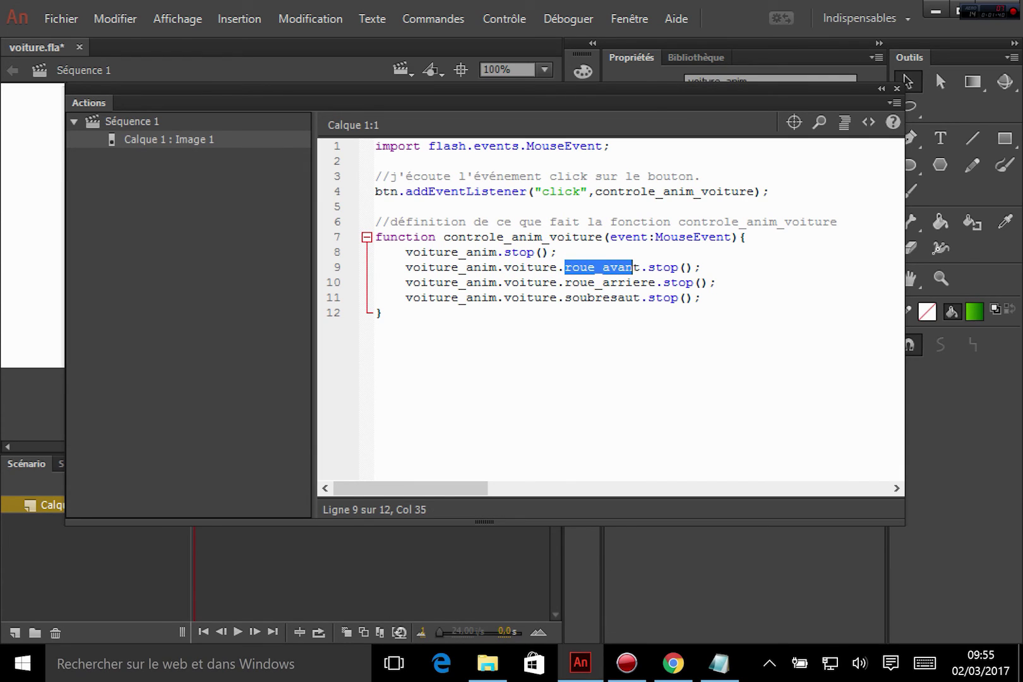
double_click(499, 267)
double_click(562, 267)
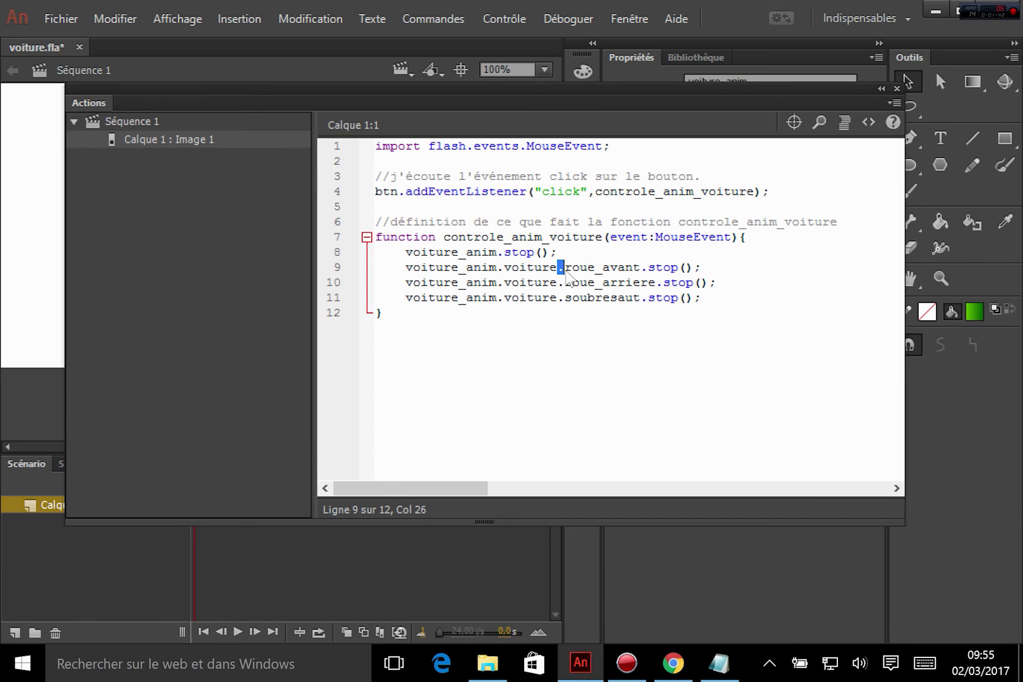
double_click(645, 267)
left_click(702, 297)
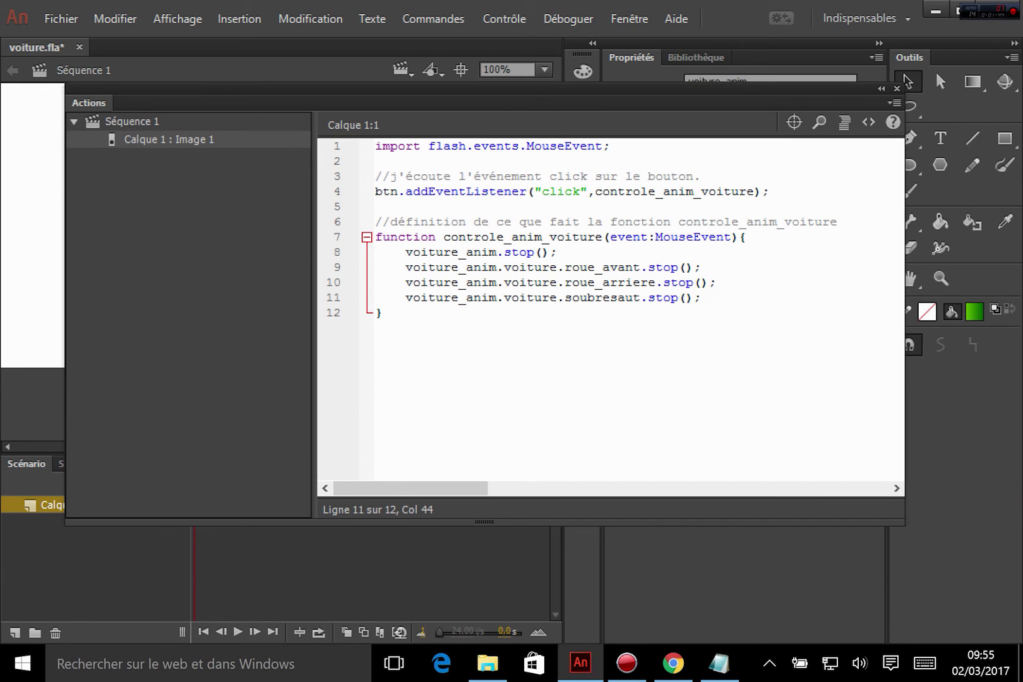
- Save voiture.fla, test the movie by trying the Stop&Play button twice on the moving car, and close the preview
key("ctrl+s")
key("ctrl+Return")
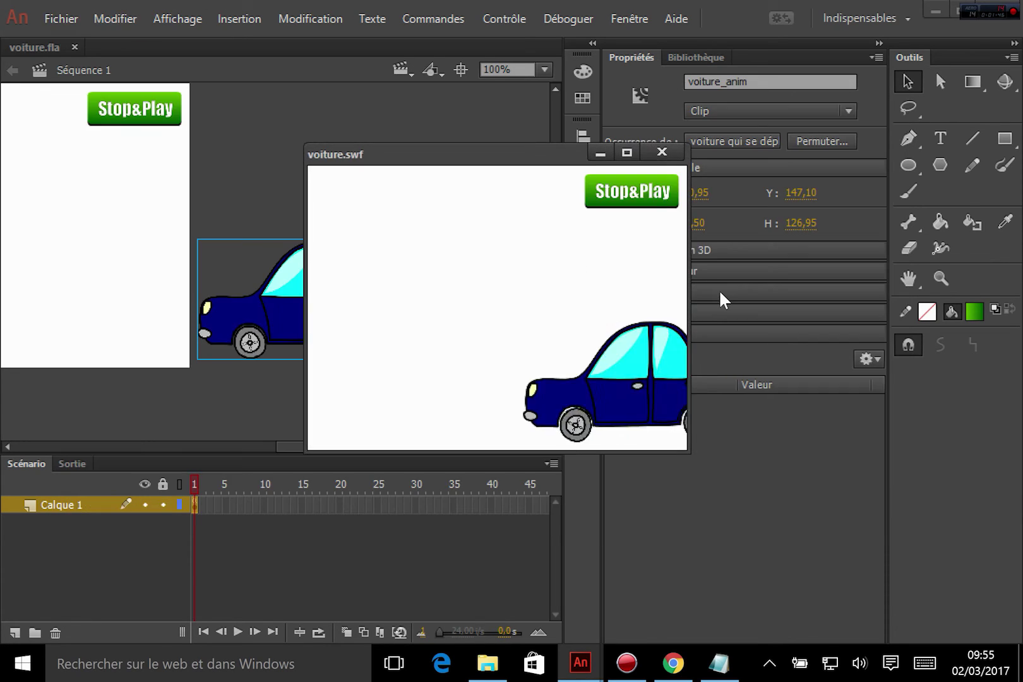
left_click(629, 195)
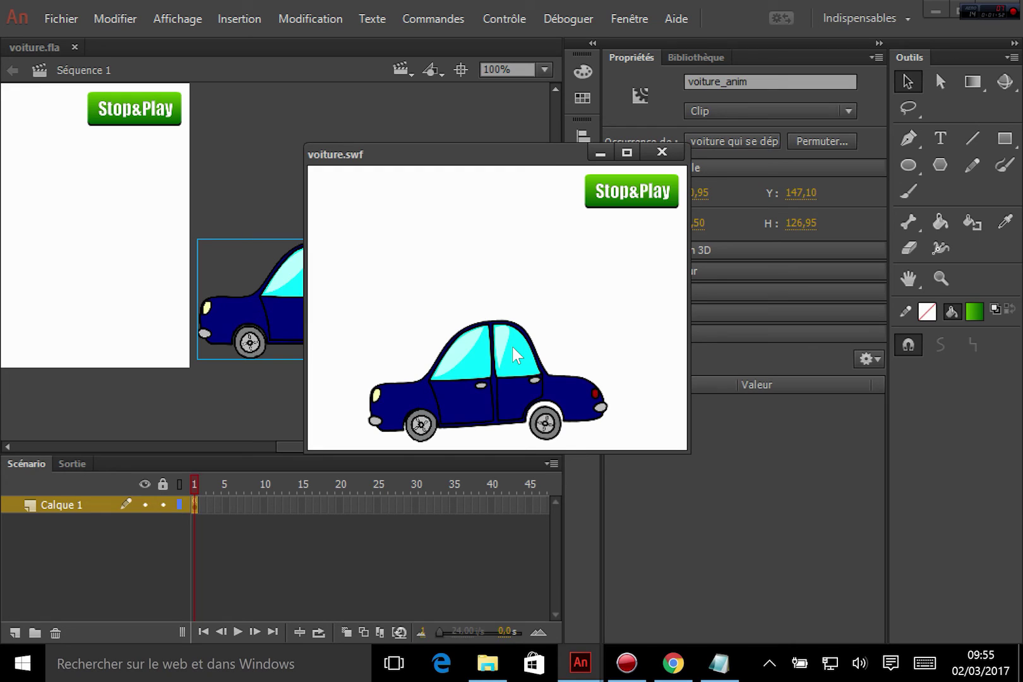
left_click(639, 197)
left_click(662, 153)
- Reopen the script of Calque 1 and review it from the import flash.events.MouseEvent; line
key("F9")
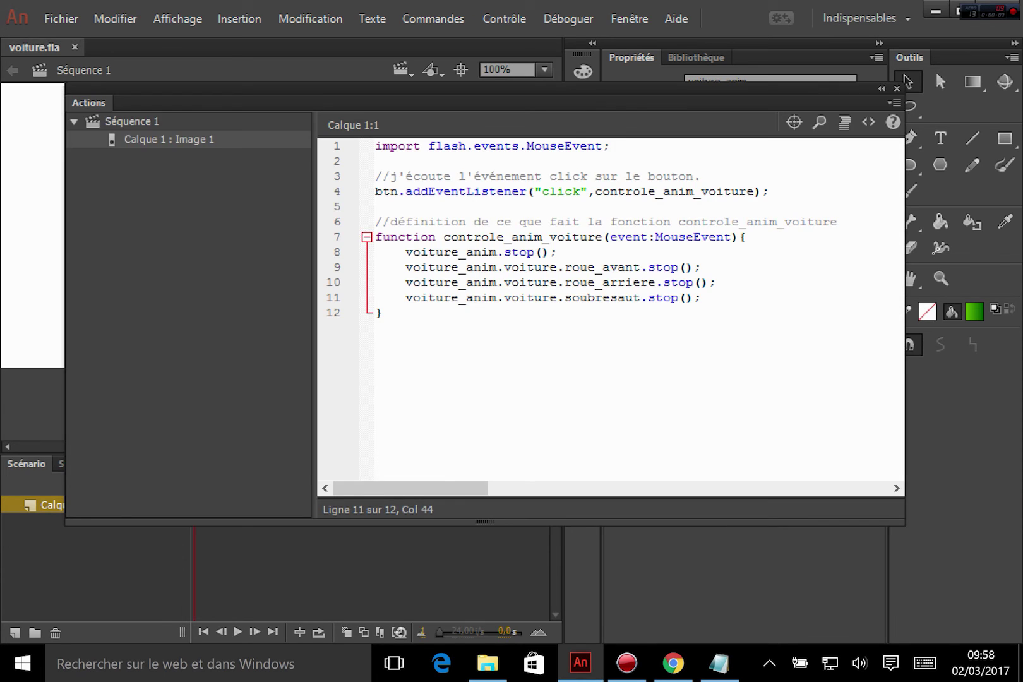
left_click(381, 312)
left_click_drag(375, 146, 609, 146)
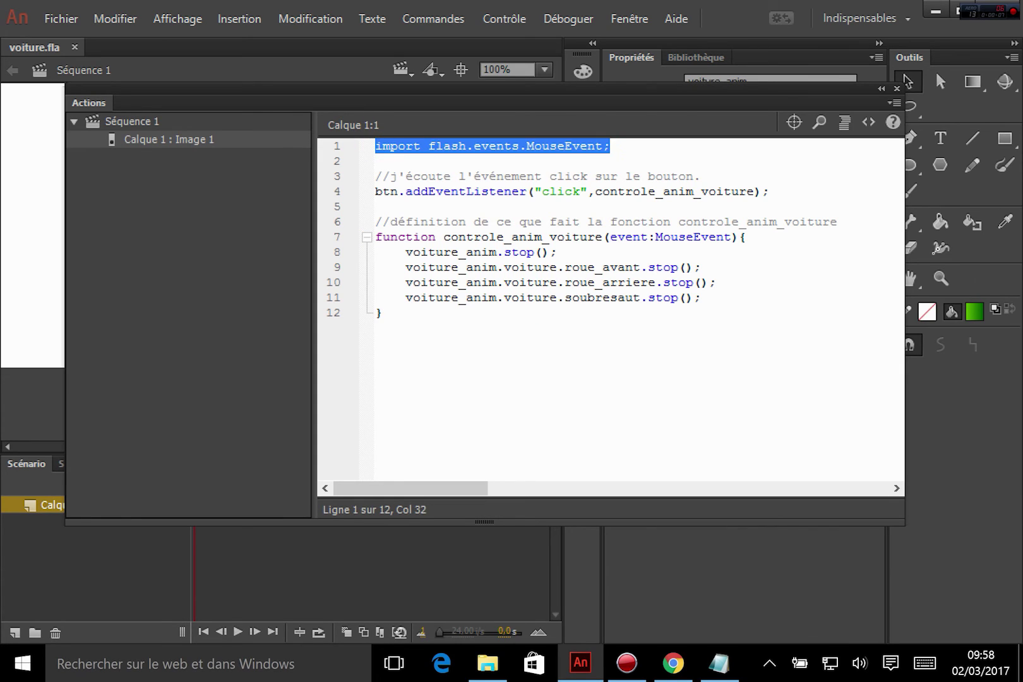